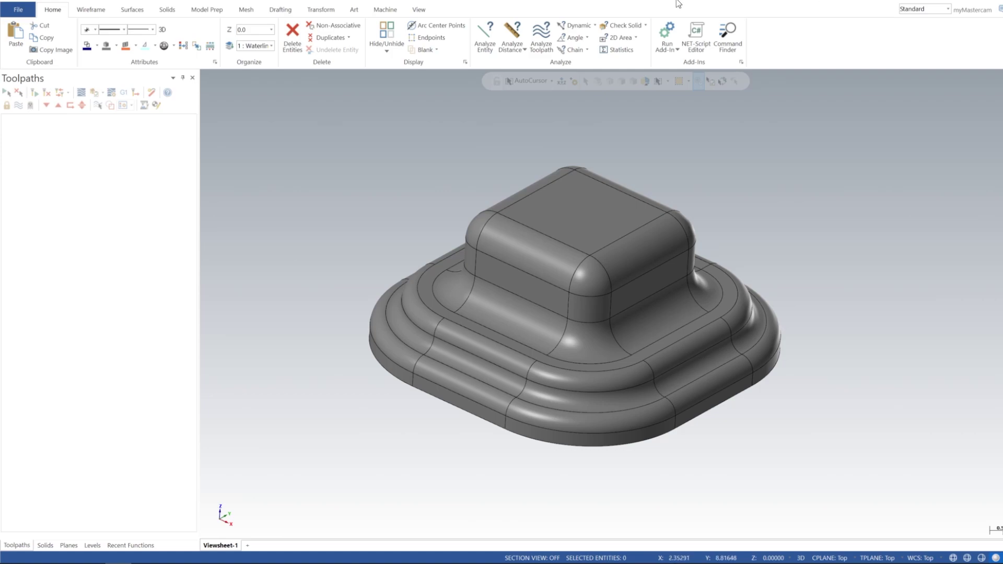
Step: Assign the Default mill machine to the part
{"action": "mouse_move", "coordinate": [559, 202]}
{"action": "middle_mouse_down"}
{"action": "mouse_move", "coordinate": [578, 197]}
{"action": "mouse_move", "coordinate": [519, 233]}
{"action": "mouse_move", "coordinate": [527, 207]}
{"action": "mouse_move", "coordinate": [557, 249]}
{"action": "mouse_move", "coordinate": [577, 242]}
{"action": "mouse_move", "coordinate": [620, 188]}
{"action": "mouse_move", "coordinate": [606, 237]}
{"action": "mouse_move", "coordinate": [566, 231]}
{"action": "mouse_move", "coordinate": [568, 251]}
{"action": "mouse_move", "coordinate": [589, 213]}
{"action": "mouse_move", "coordinate": [584, 245]}
{"action": "mouse_move", "coordinate": [543, 201]}
{"action": "middle_mouse_up"}
{"action": "left_click", "coordinate": [387, 10]}
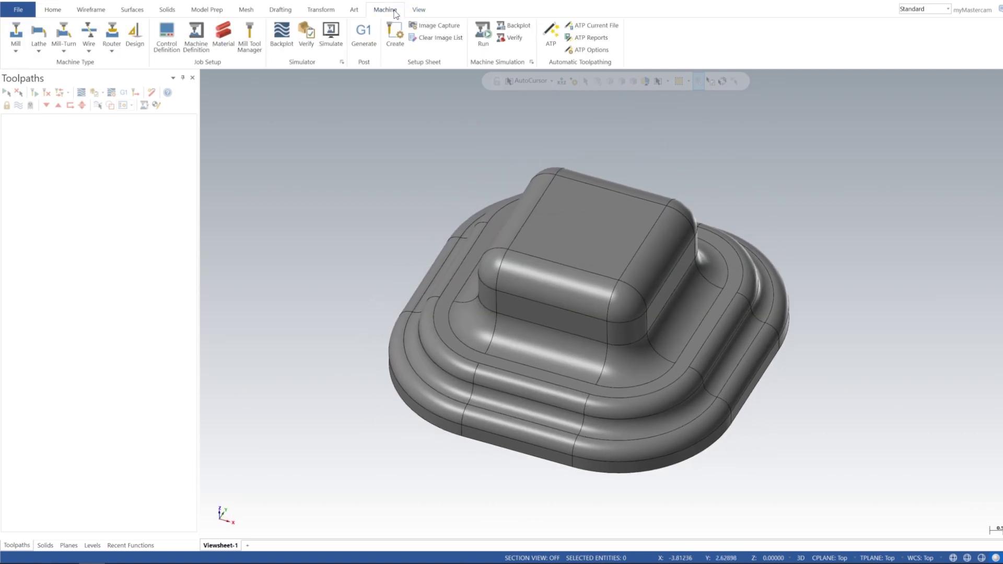
{"action": "left_click", "coordinate": [14, 36]}
{"action": "left_click", "coordinate": [31, 61]}
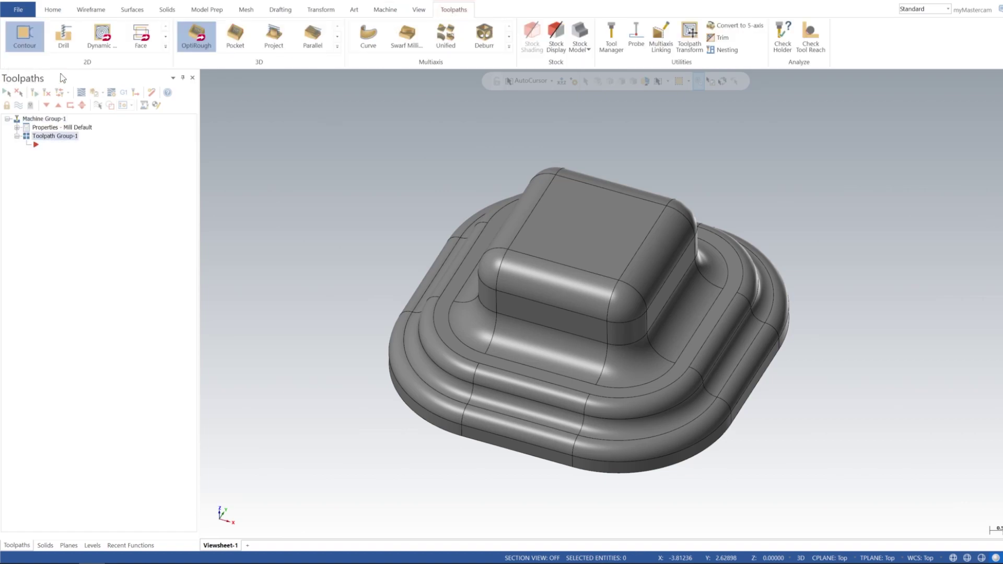
Step: Define a 6 x 6 x 2.5 bounding-box stock around the part in Stock setup
{"action": "left_click", "coordinate": [17, 127]}
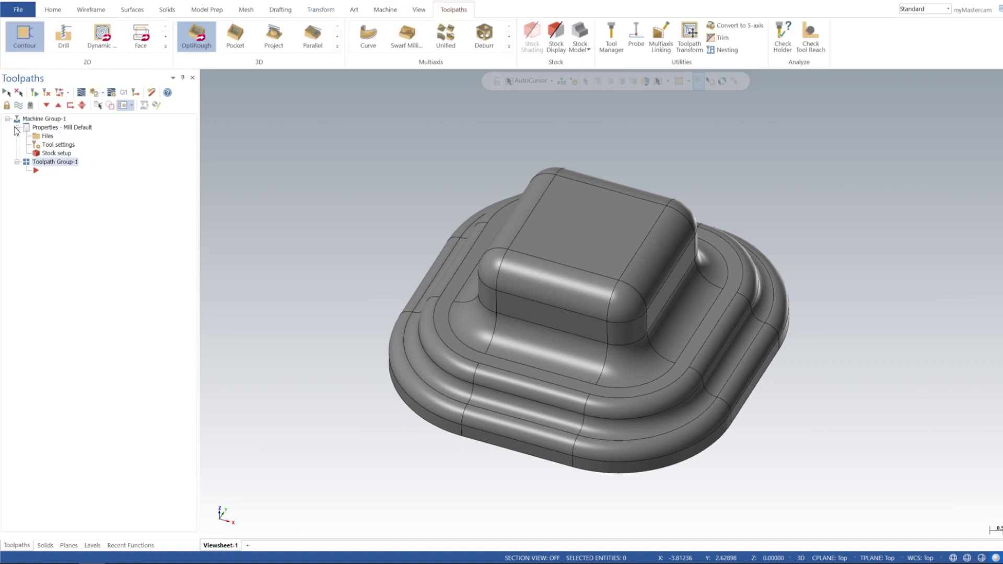
{"action": "left_click", "coordinate": [56, 155]}
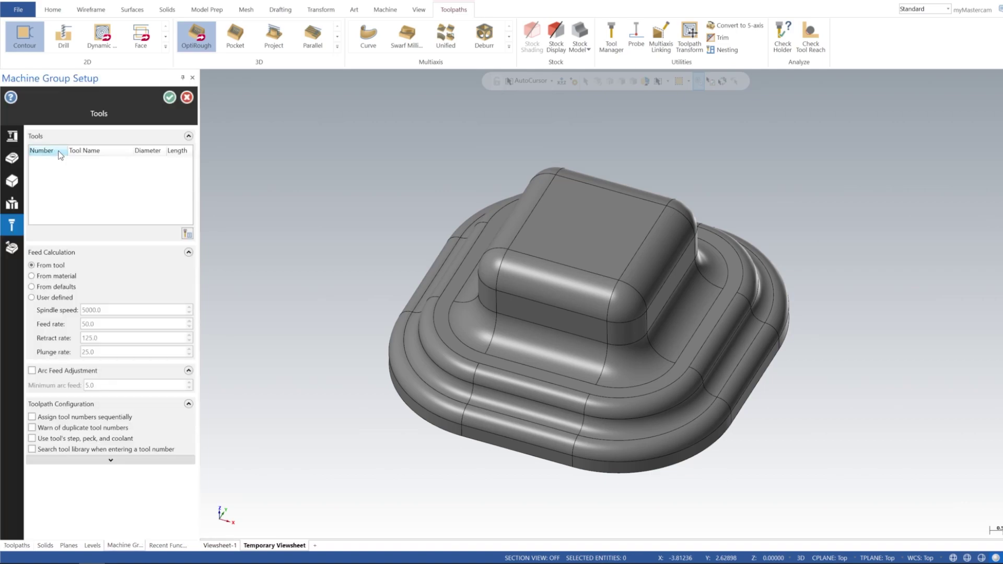
{"action": "left_click", "coordinate": [11, 184]}
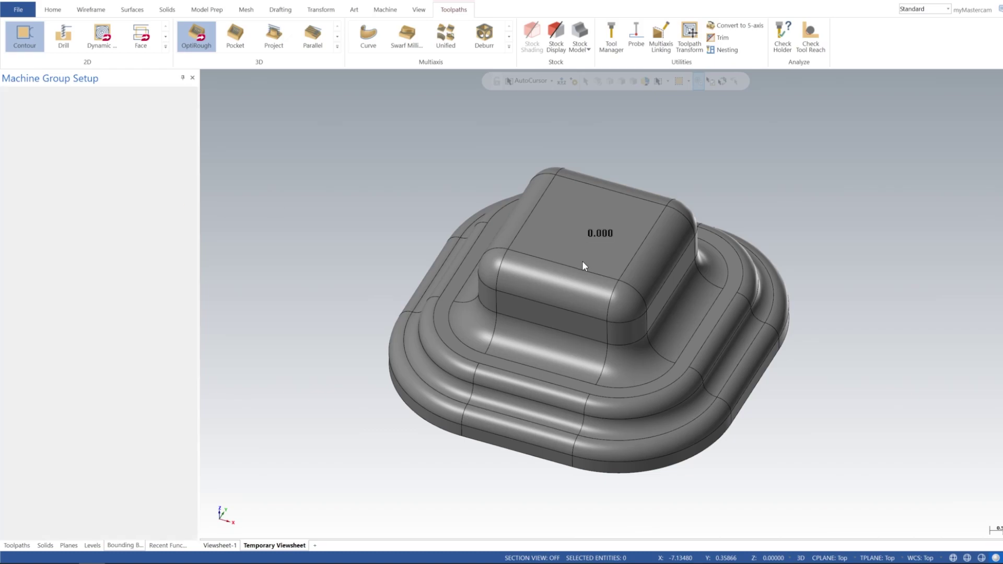
{"action": "left_click", "coordinate": [610, 216]}
{"action": "left_click", "coordinate": [584, 104]}
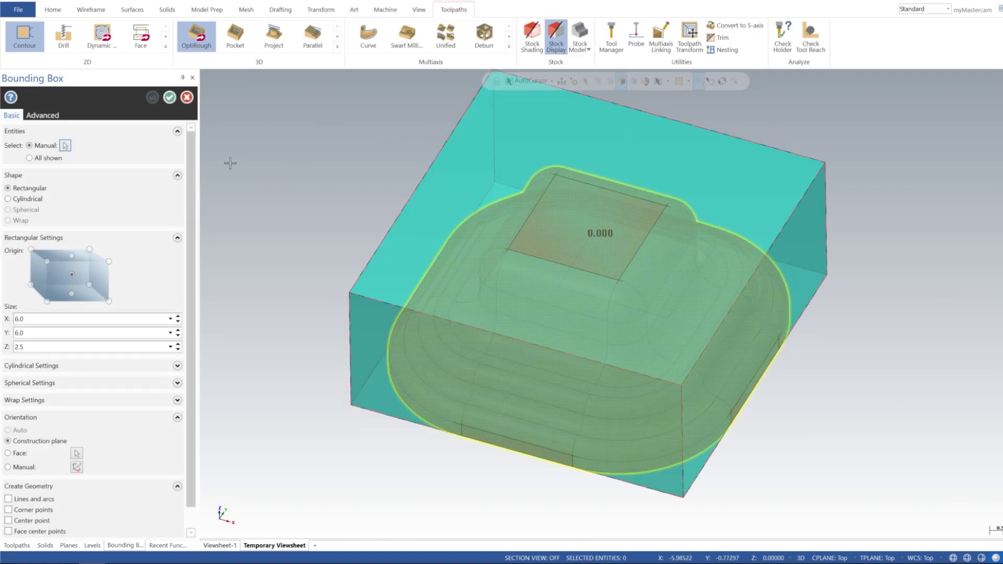
{"action": "left_click", "coordinate": [169, 98]}
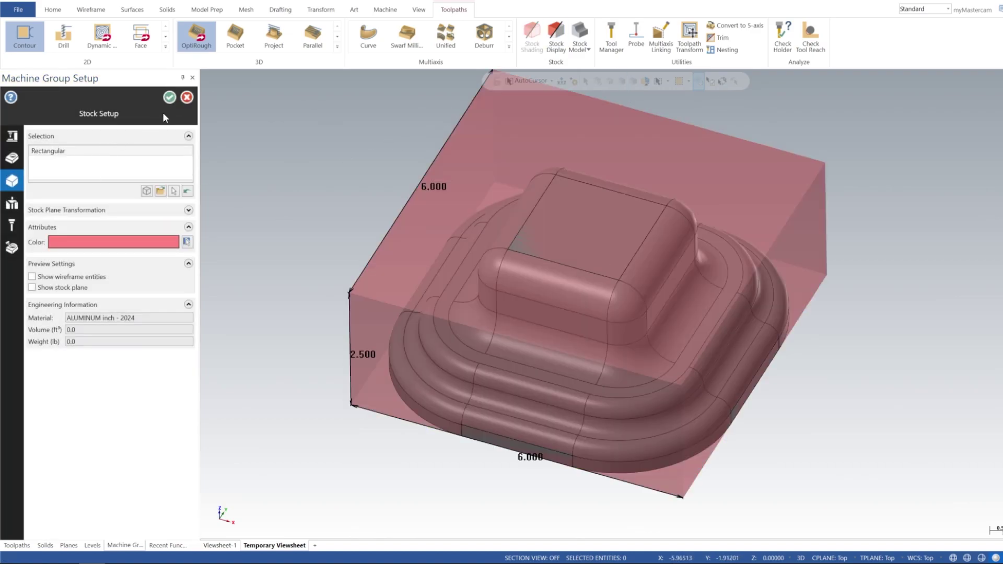
{"action": "left_click", "coordinate": [169, 98]}
{"action": "middle_click_drag", "start_coordinate": [566, 240], "coordinate": [378, 164]}
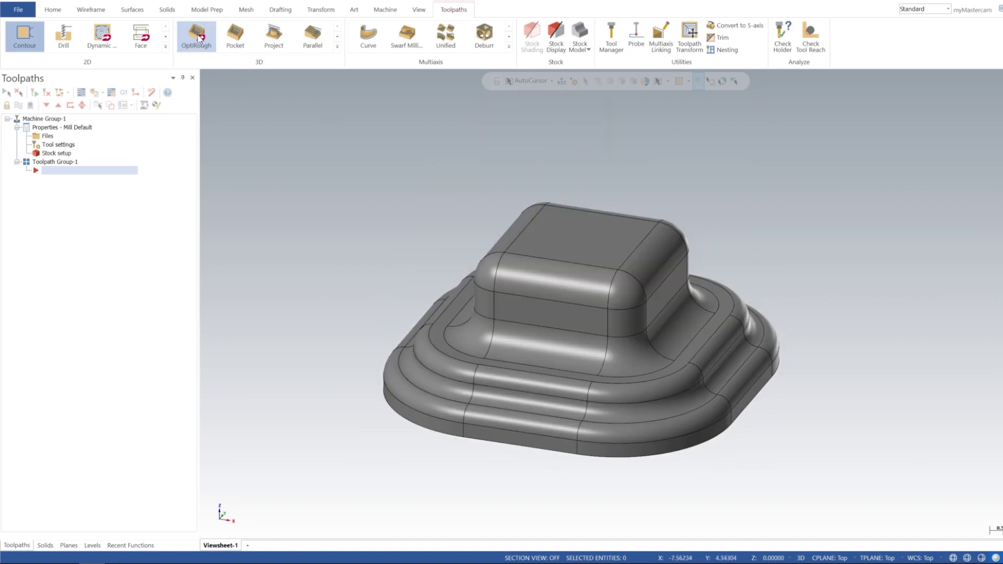
Step: Add a Dynamic OptiRough toolpath with the whole part (61 entities) as machining geometry
{"action": "left_click", "coordinate": [196, 35]}
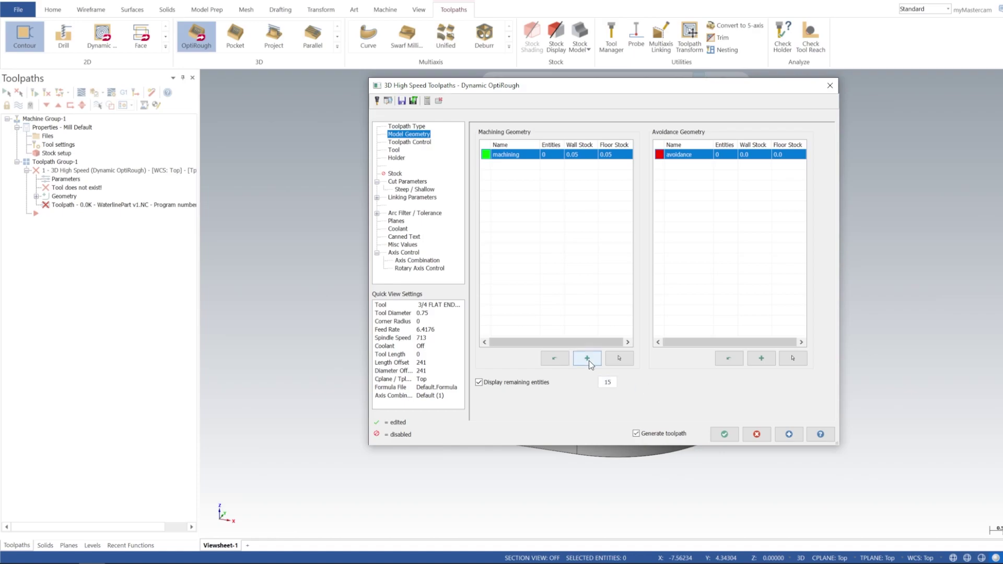
{"action": "left_click", "coordinate": [620, 358]}
{"action": "left_click_drag", "start_coordinate": [342, 170], "coordinate": [829, 477]}
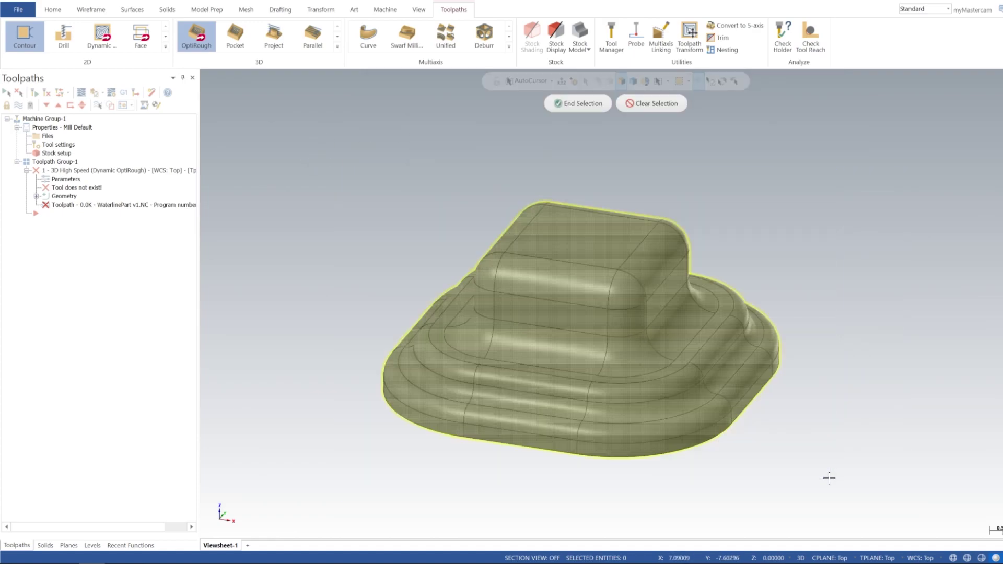
{"action": "left_click", "coordinate": [576, 104]}
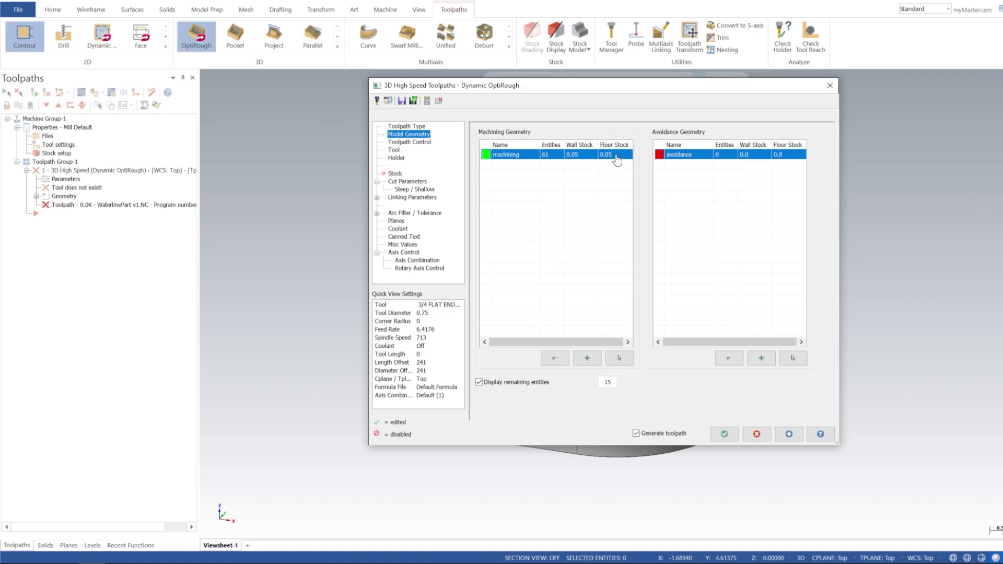
{"action": "left_click", "coordinate": [417, 143]}
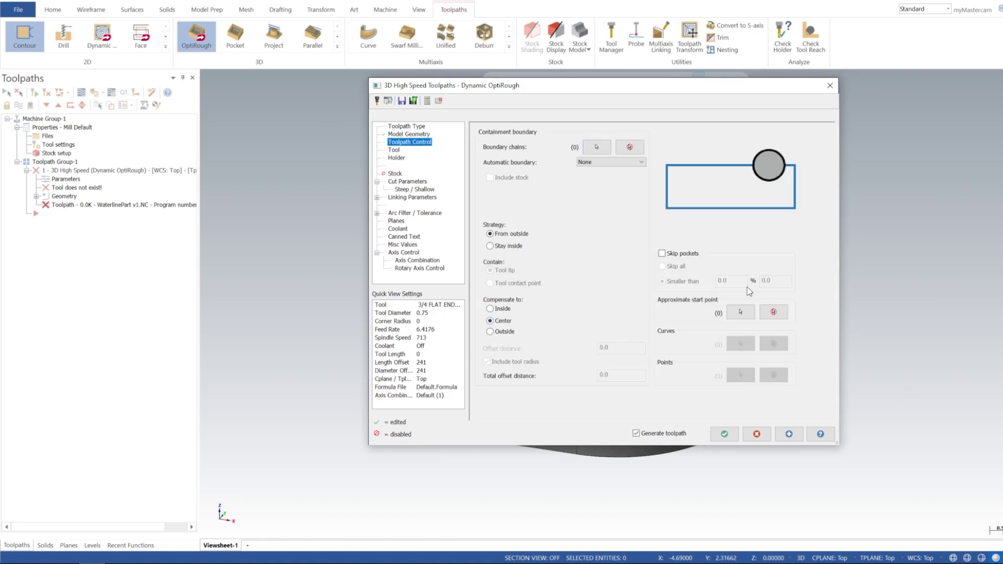
Step: Create a new face mill tool and set its corner type to Corner Radius
{"action": "left_click", "coordinate": [403, 151]}
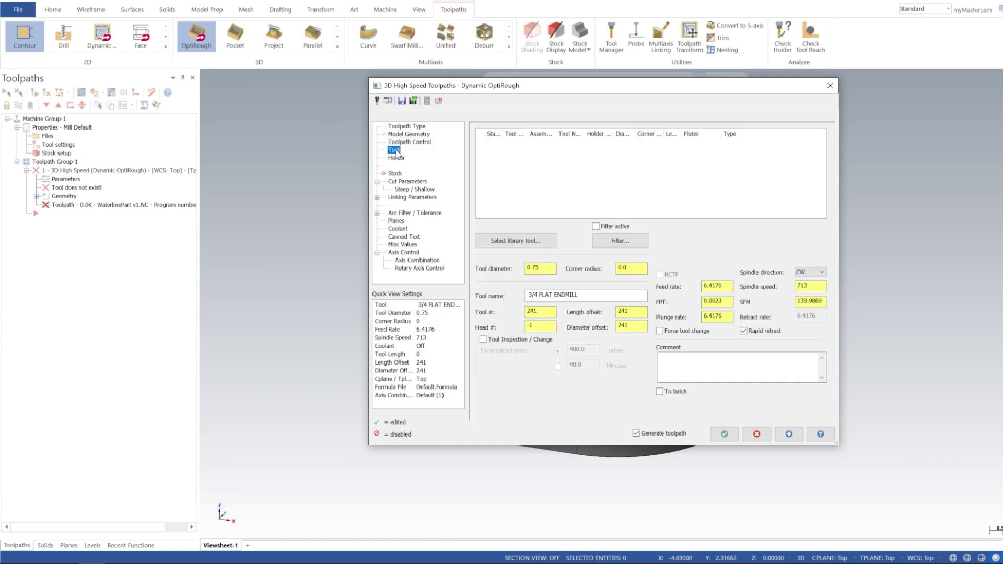
{"action": "right_click", "coordinate": [576, 168]}
{"action": "left_click", "coordinate": [606, 181]}
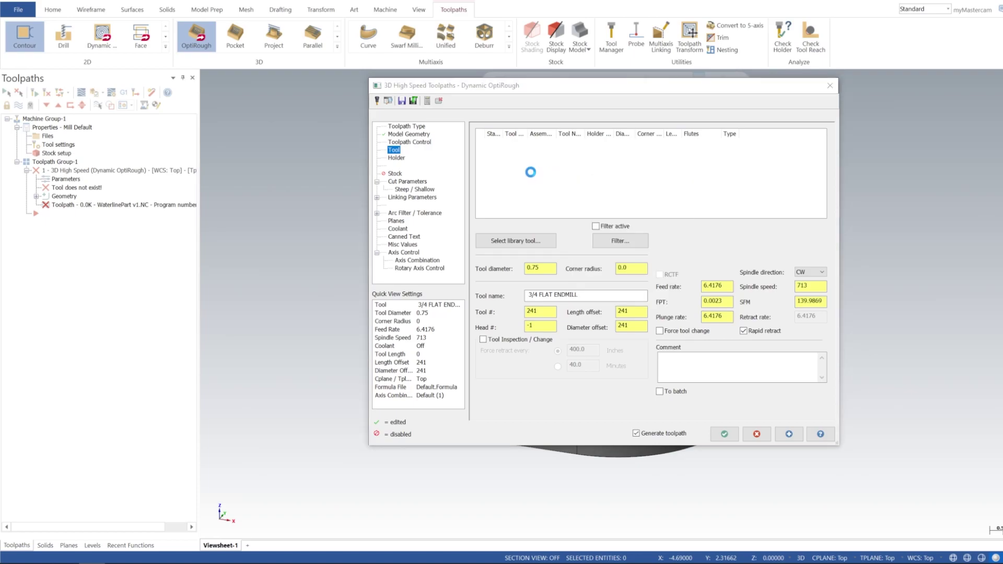
{"action": "double_click", "coordinate": [453, 236]}
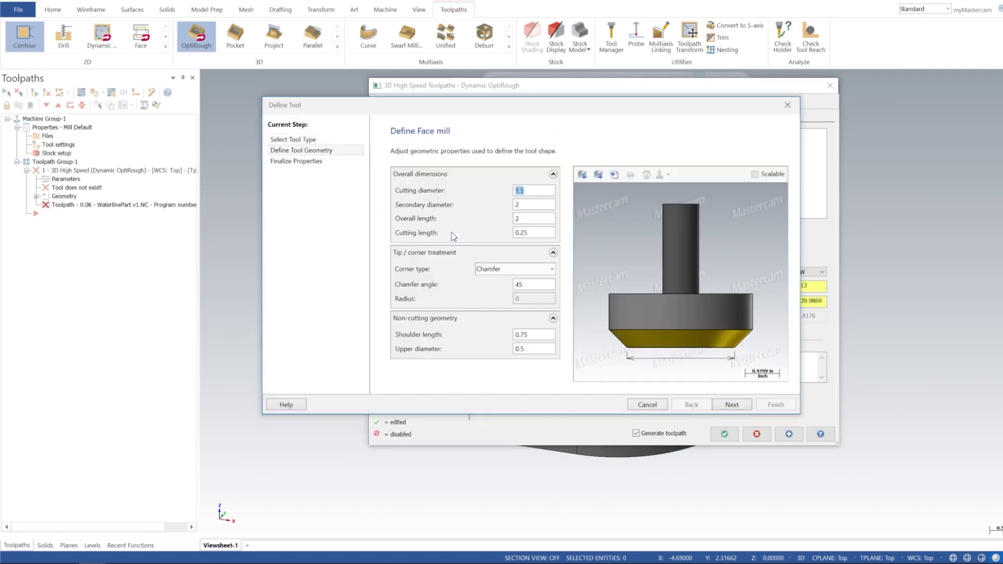
{"action": "double_click", "coordinate": [520, 191]}
{"action": "type", "text": "2"}
{"action": "left_click", "coordinate": [528, 202]}
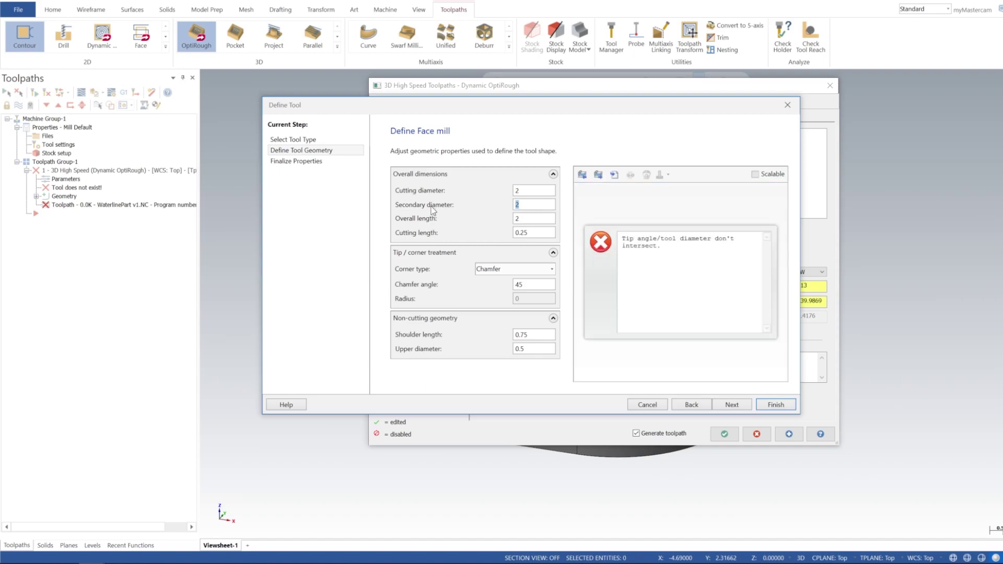
{"action": "type", "text": ".9"}
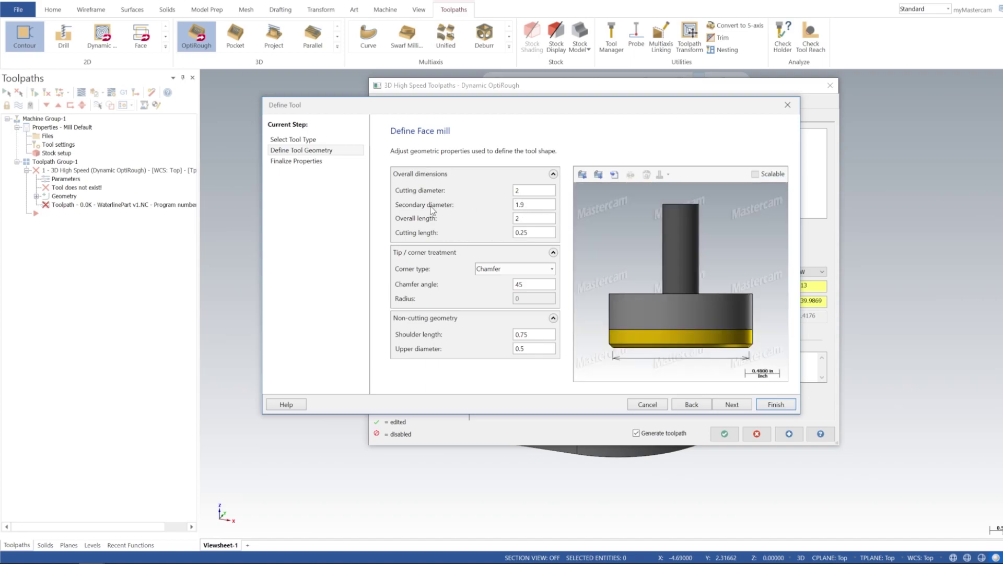
{"action": "left_click", "coordinate": [551, 268]}
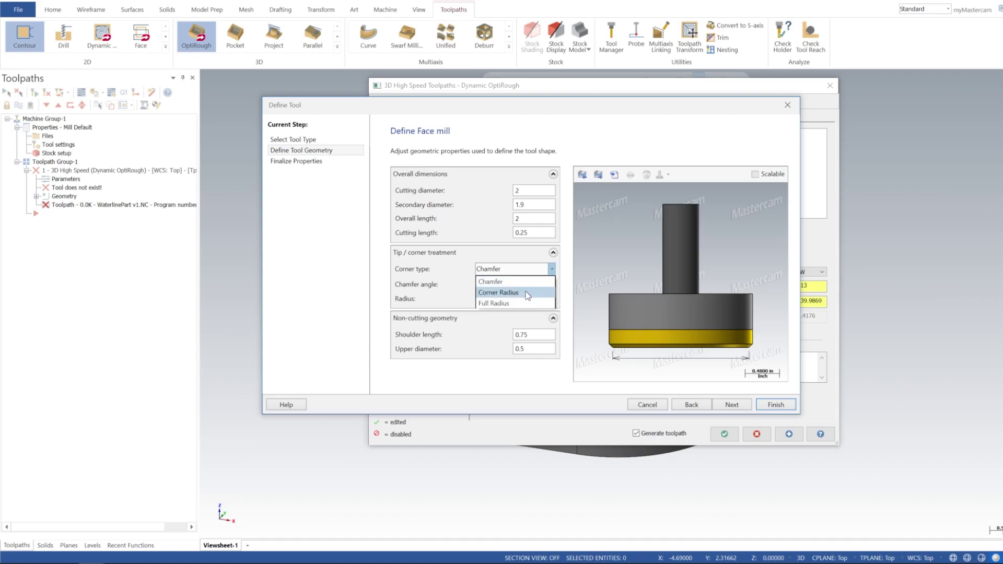
{"action": "left_click", "coordinate": [523, 303]}
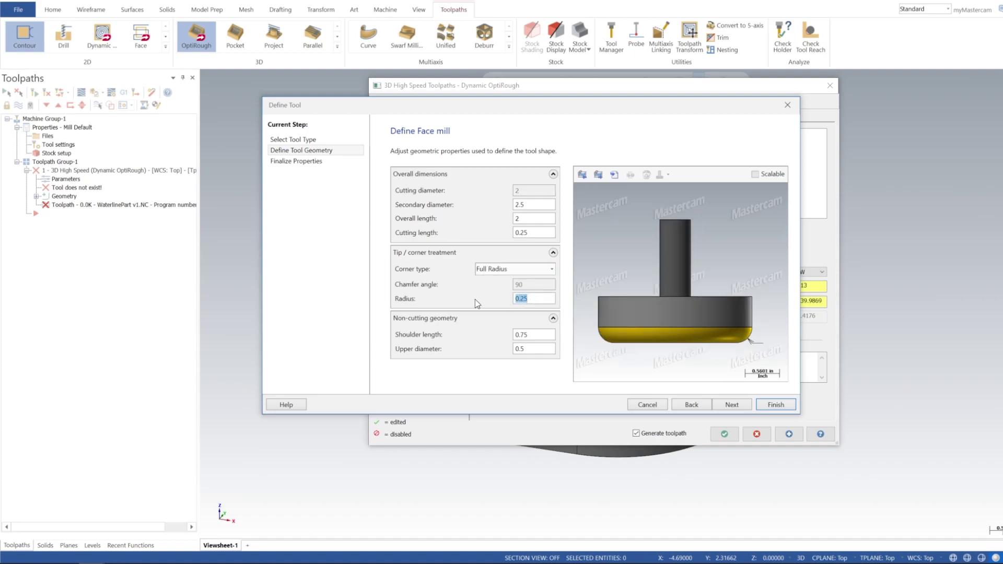
{"action": "left_click", "coordinate": [551, 268]}
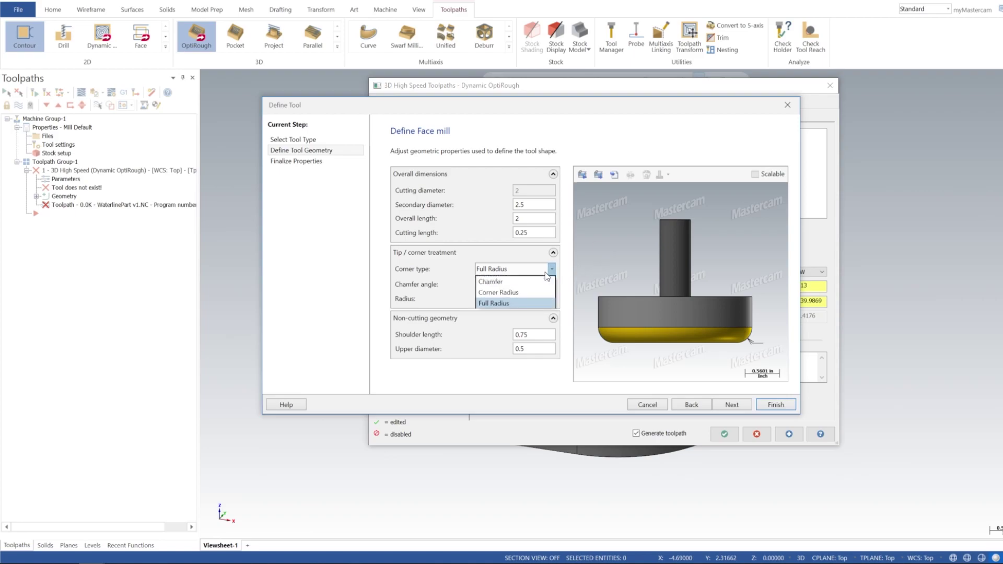
{"action": "left_click", "coordinate": [513, 292]}
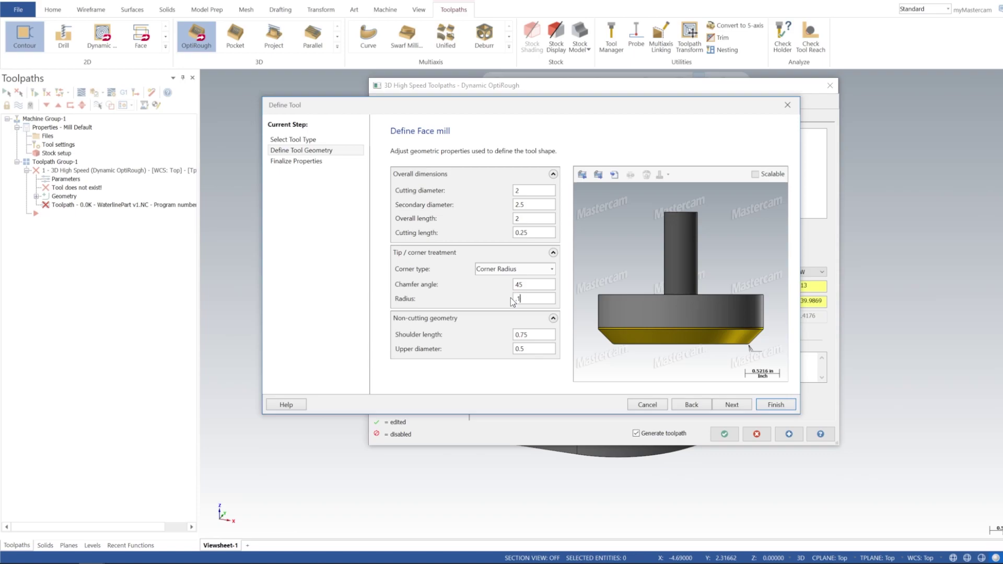
Step: Set the face mill's corner radius to 0.125, secondary diameter 2, cutting diameter 1.75
{"action": "type", "text": ".125"}
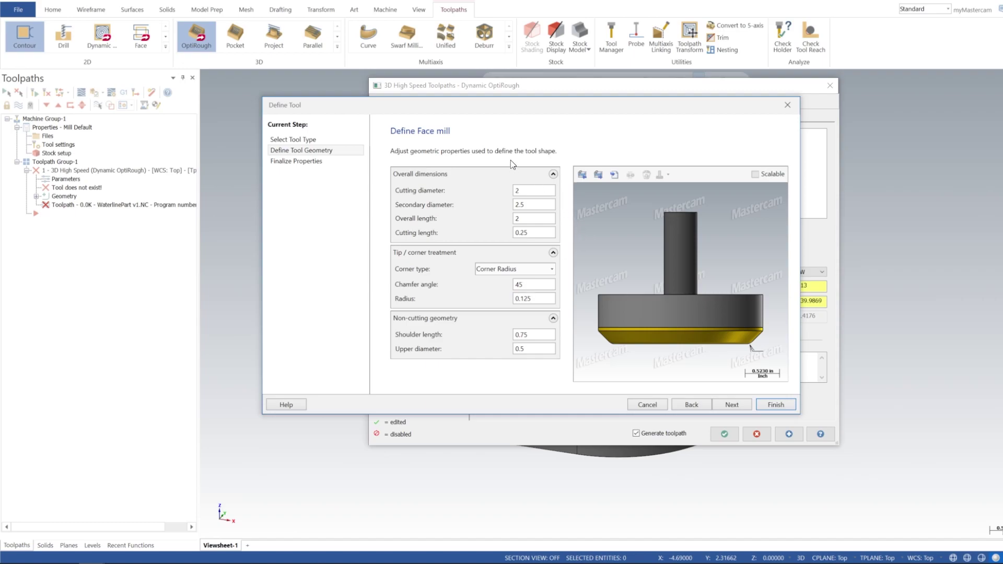
{"action": "left_click", "coordinate": [536, 208]}
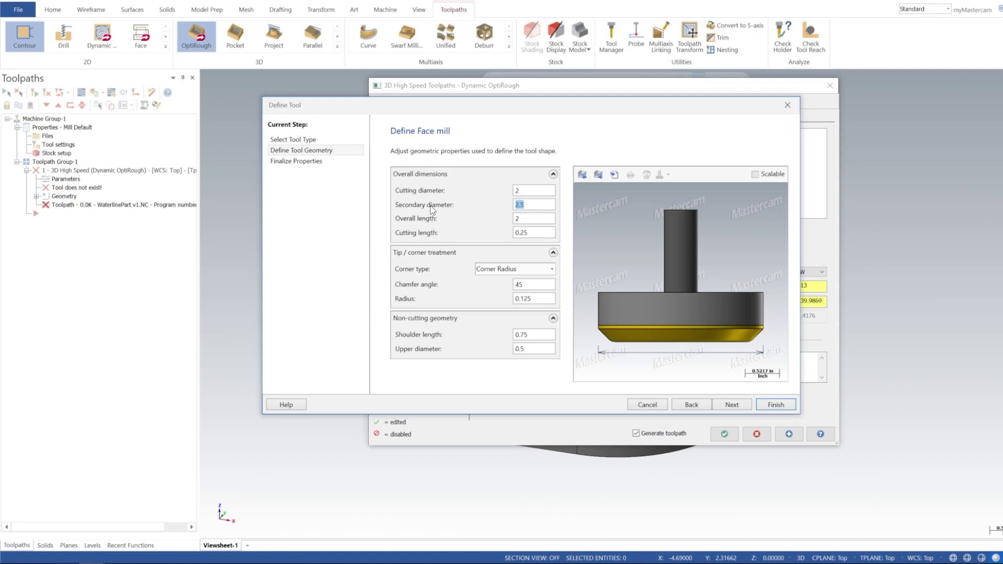
{"action": "type", "text": "2"}
{"action": "left_click", "coordinate": [511, 192]}
{"action": "double_click", "coordinate": [511, 192]}
{"action": "type", "text": "1.9"}
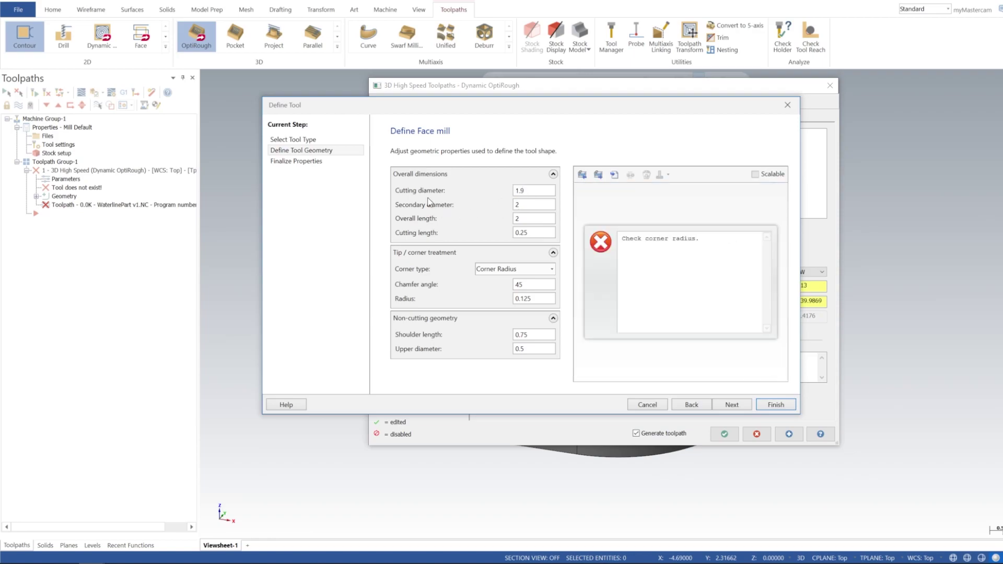
{"action": "double_click", "coordinate": [520, 190]}
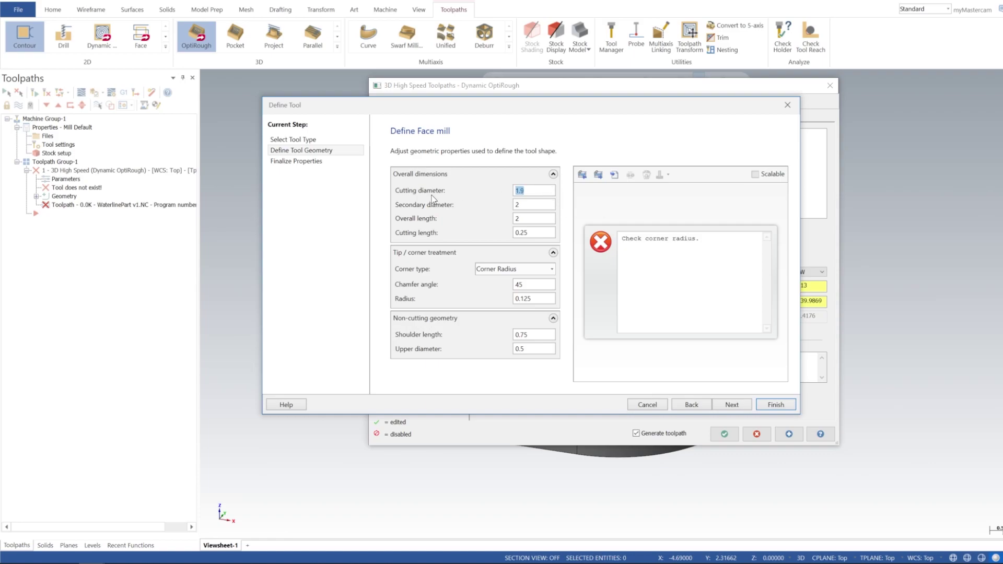
{"action": "left_click", "coordinate": [527, 205]}
{"action": "double_click", "coordinate": [532, 191]}
{"action": "type", "text": "1.75"}
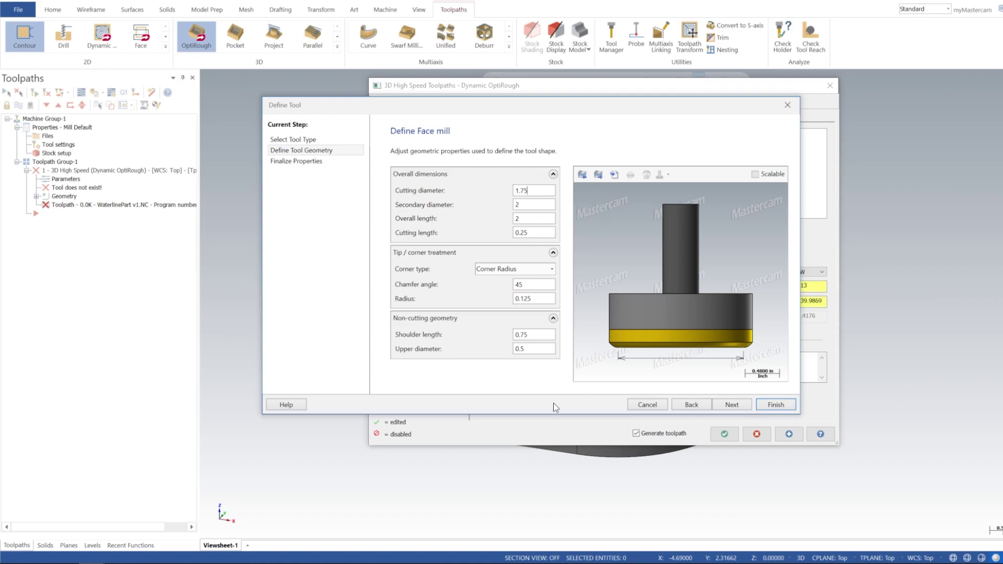
{"action": "middle_click_drag", "start_coordinate": [669, 314], "coordinate": [663, 311]}
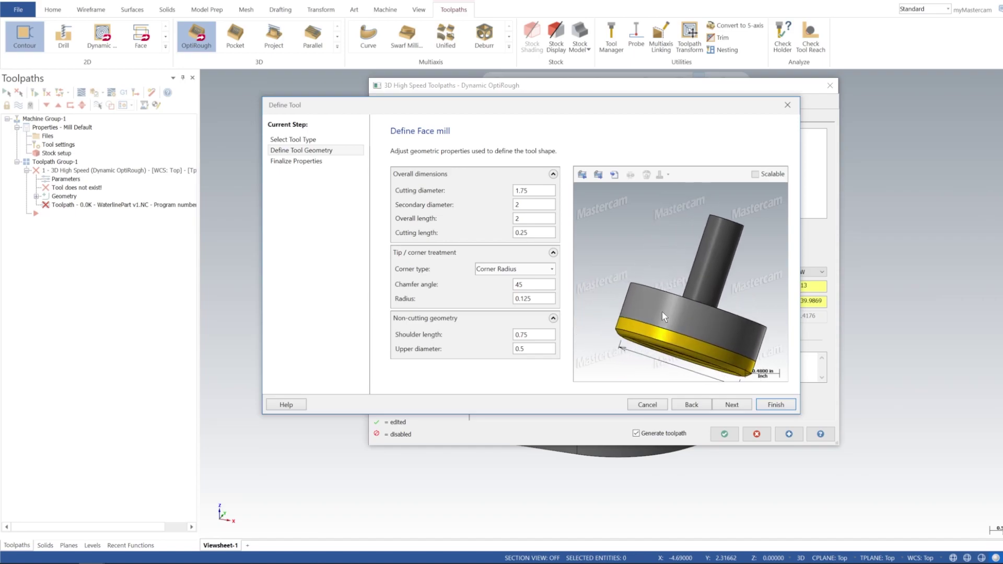
Step: Give the face mill spindle speed 350, feed rate 60 and plunge rate 60
{"action": "left_click", "coordinate": [772, 404]}
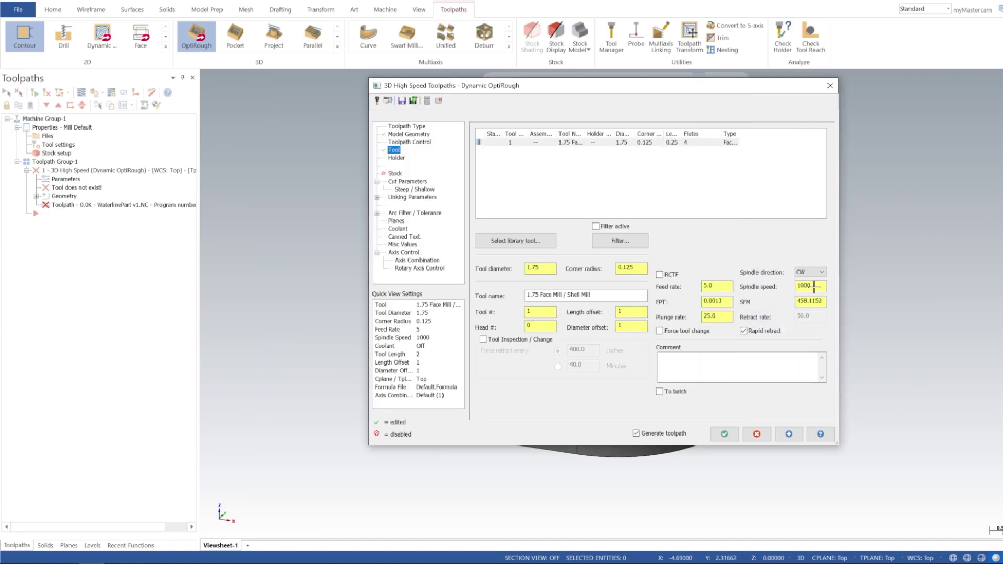
{"action": "double_click", "coordinate": [804, 286]}
{"action": "type", "text": "350"}
{"action": "double_click", "coordinate": [731, 285]}
{"action": "type", "text": "60"}
{"action": "key", "text": "Tab"}
{"action": "type", "text": "60"}
{"action": "key", "text": "Return"}
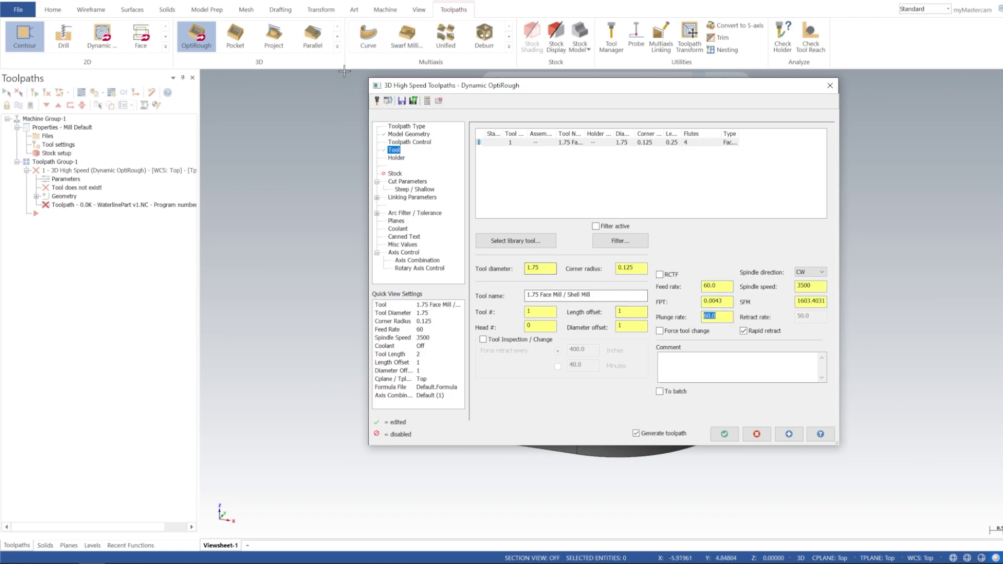
Step: Set the OptiRough stepover to 50% in Cut Parameters
{"action": "left_click", "coordinate": [414, 182]}
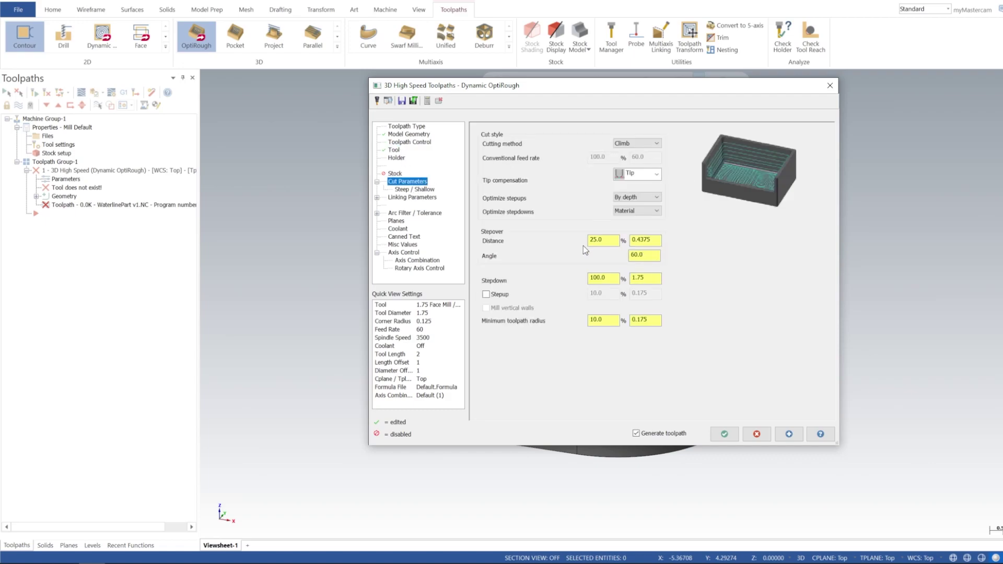
{"action": "double_click", "coordinate": [595, 240]}
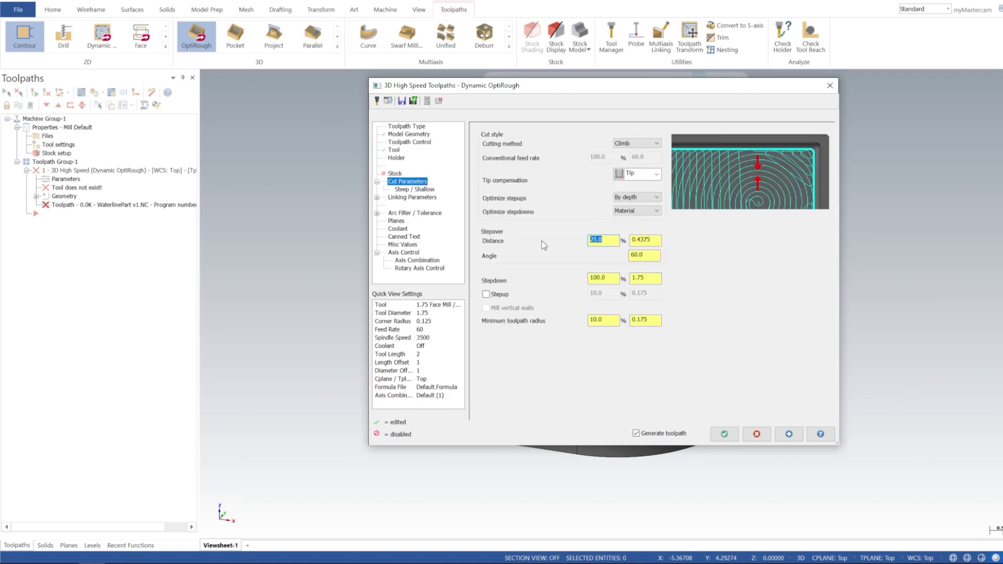
{"action": "type", "text": "50"}
{"action": "key", "text": "Return"}
{"action": "left_click", "coordinate": [652, 254]}
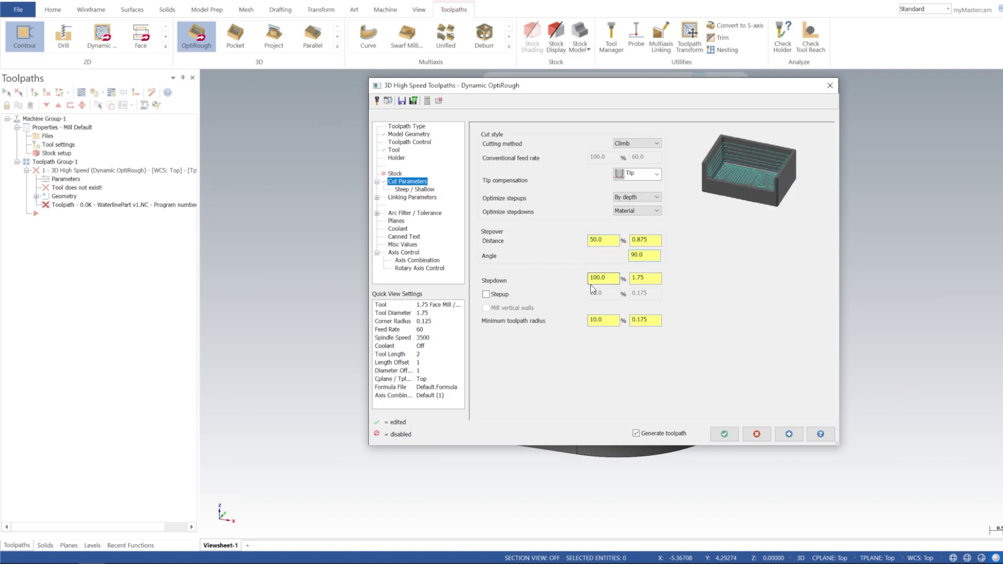
Step: Set the stepdown to 0.2 and edit the minimum toolpath radius to 0.175
{"action": "double_click", "coordinate": [605, 278]}
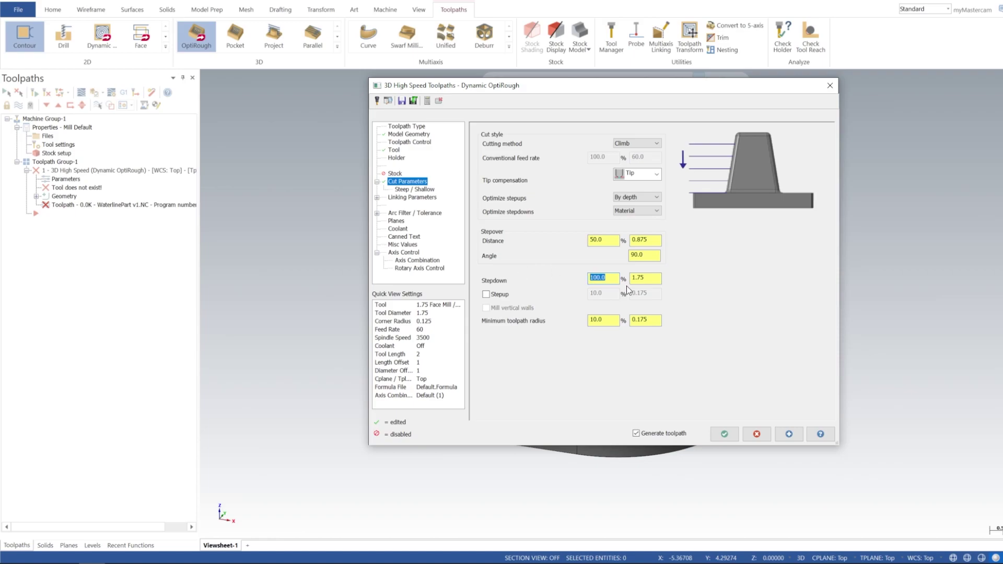
{"action": "left_click_drag", "start_coordinate": [648, 278], "coordinate": [595, 276]}
{"action": "left_click", "coordinate": [653, 280]}
{"action": "key", "text": "BackSpace"}
{"action": "type", "text": ".25"}
{"action": "key", "text": "Return"}
{"action": "type", "text": ".2"}
{"action": "key", "text": "Return"}
{"action": "left_click", "coordinate": [602, 322]}
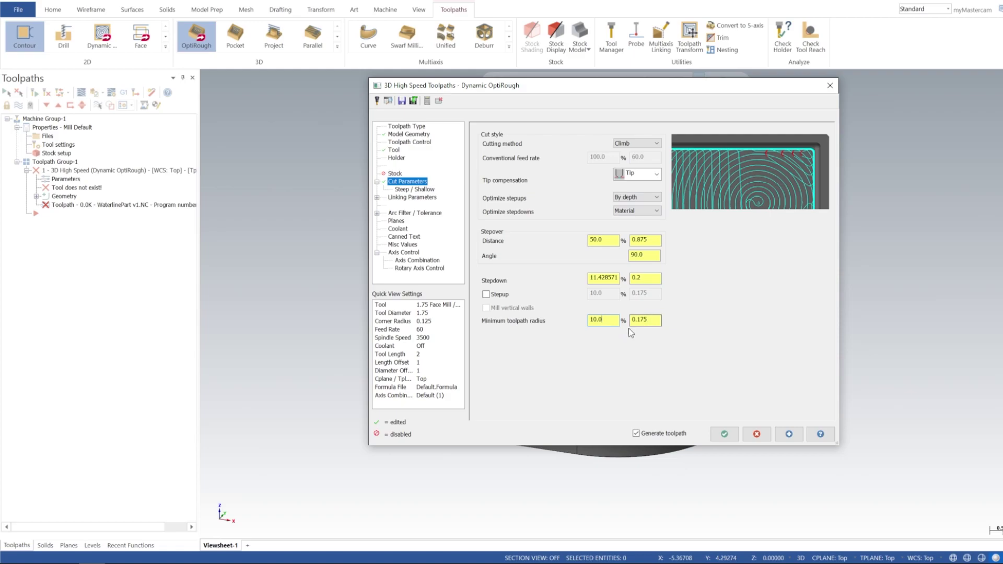
Step: Set linking to 0.25 clearance, Machine Entire Pass fitting, Minimum Vertical Retract, 200 back feed
{"action": "left_click", "coordinate": [418, 190]}
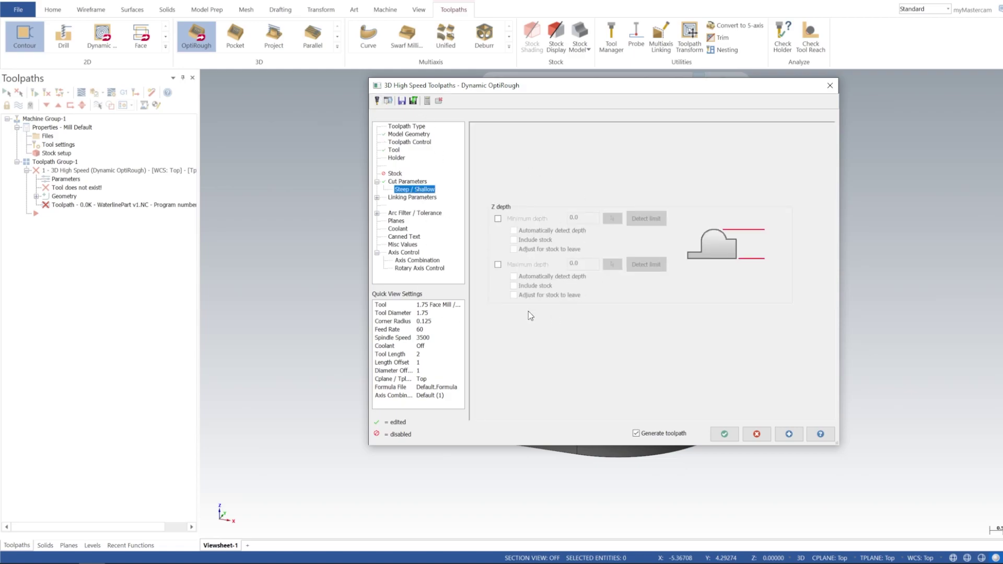
{"action": "left_click", "coordinate": [405, 201]}
{"action": "left_click", "coordinate": [410, 197]}
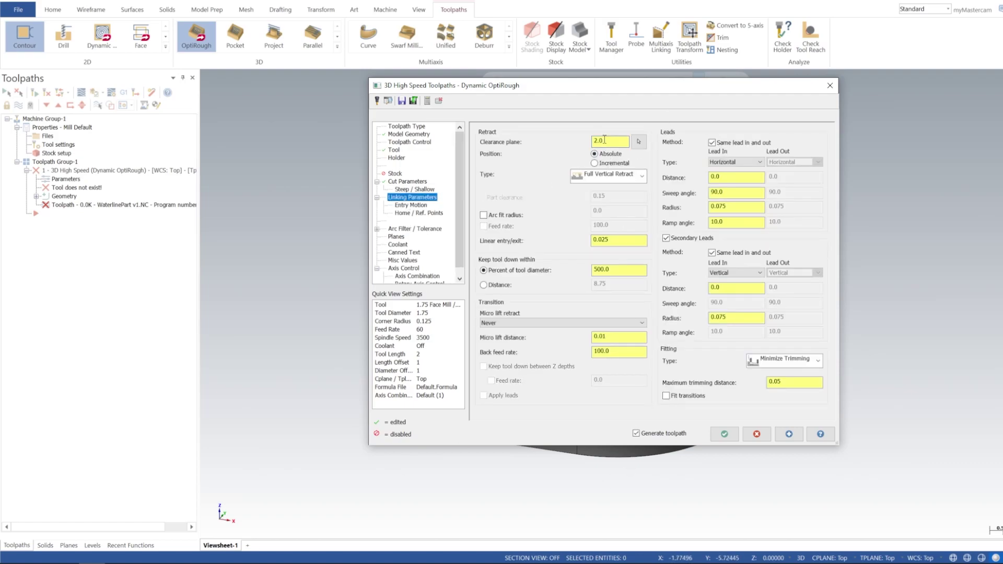
{"action": "left_click_drag", "start_coordinate": [609, 143], "coordinate": [511, 146]}
{"action": "type", "text": "0.25"}
{"action": "left_click", "coordinate": [754, 365]}
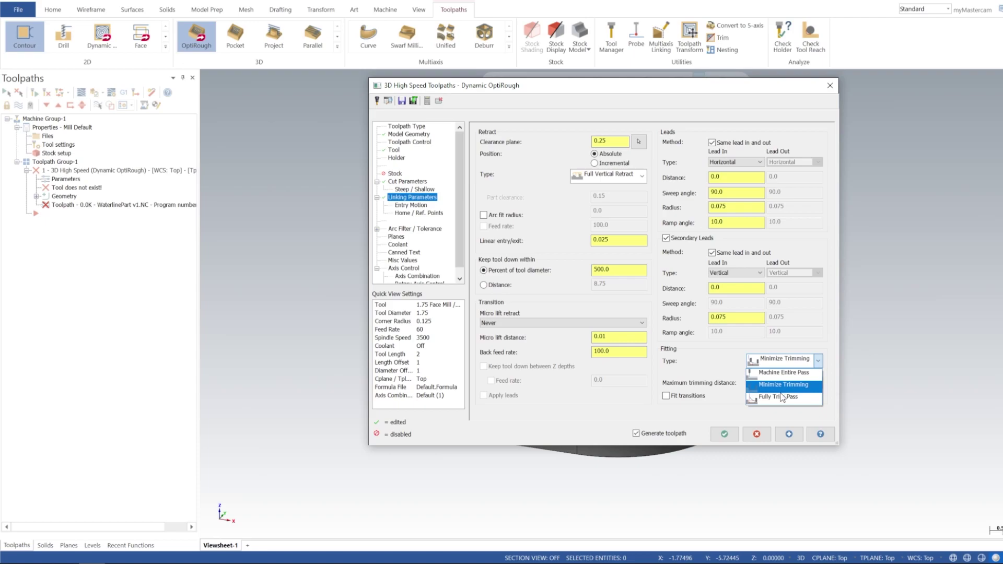
{"action": "left_click", "coordinate": [784, 372]}
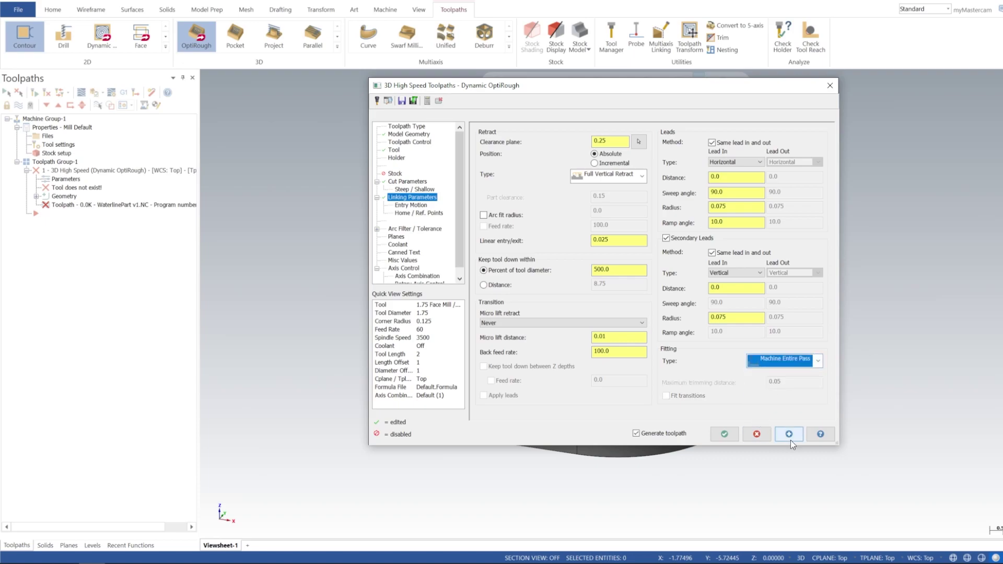
{"action": "left_click", "coordinate": [602, 179]}
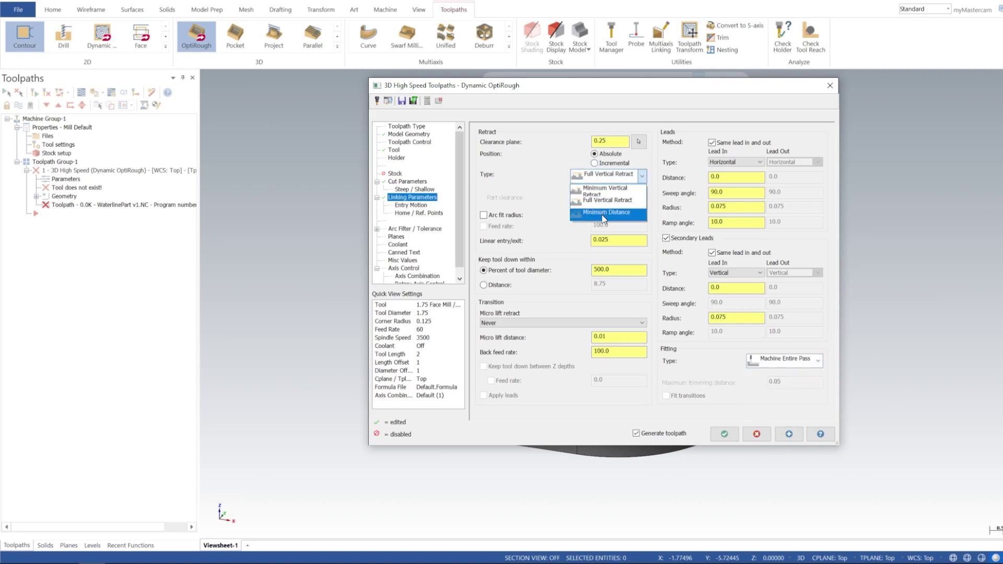
{"action": "left_click", "coordinate": [605, 190]}
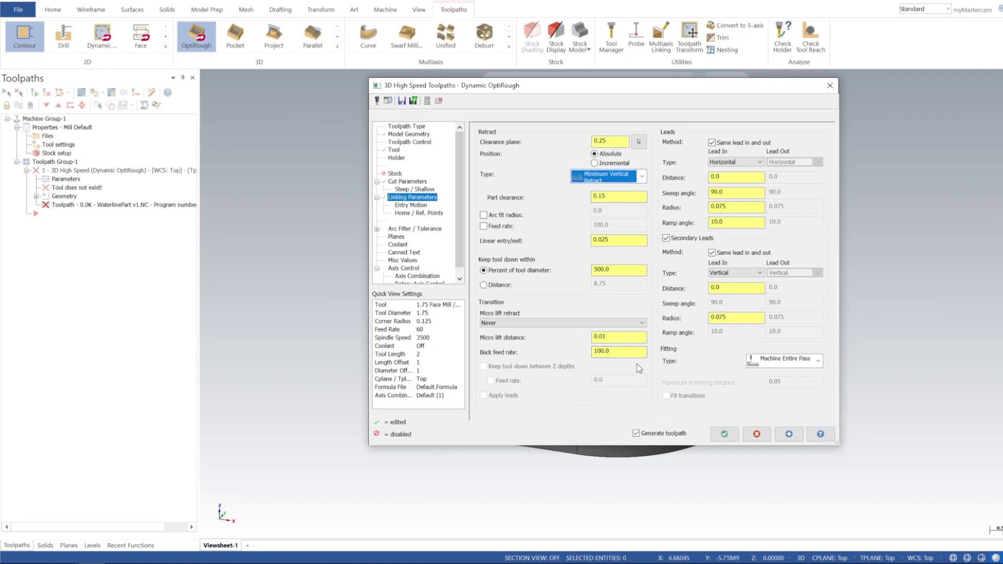
{"action": "left_click", "coordinate": [629, 337]}
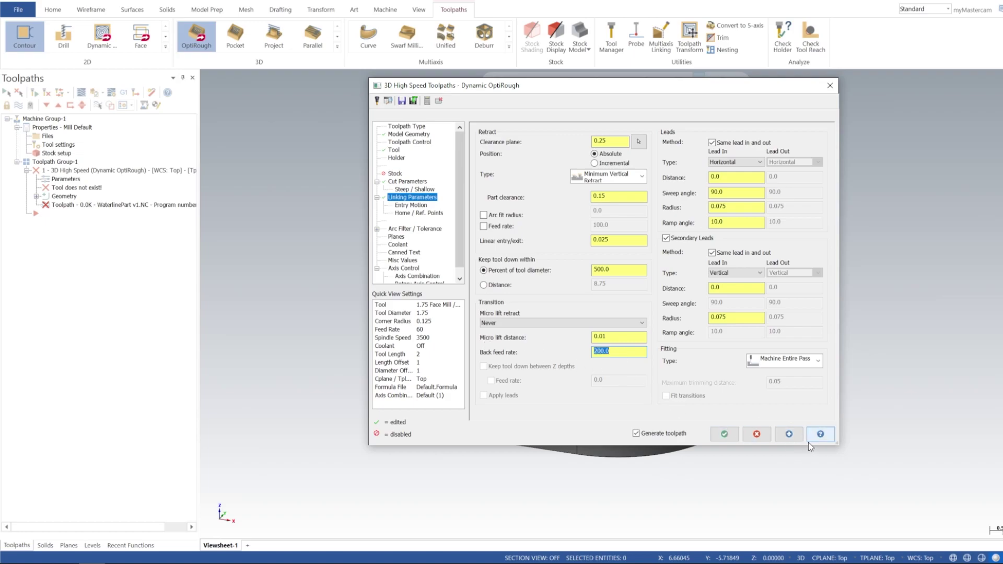
Step: Generate the OptiRough toolpath, keep Helix entry, and accept the settings
{"action": "left_click", "coordinate": [788, 434]}
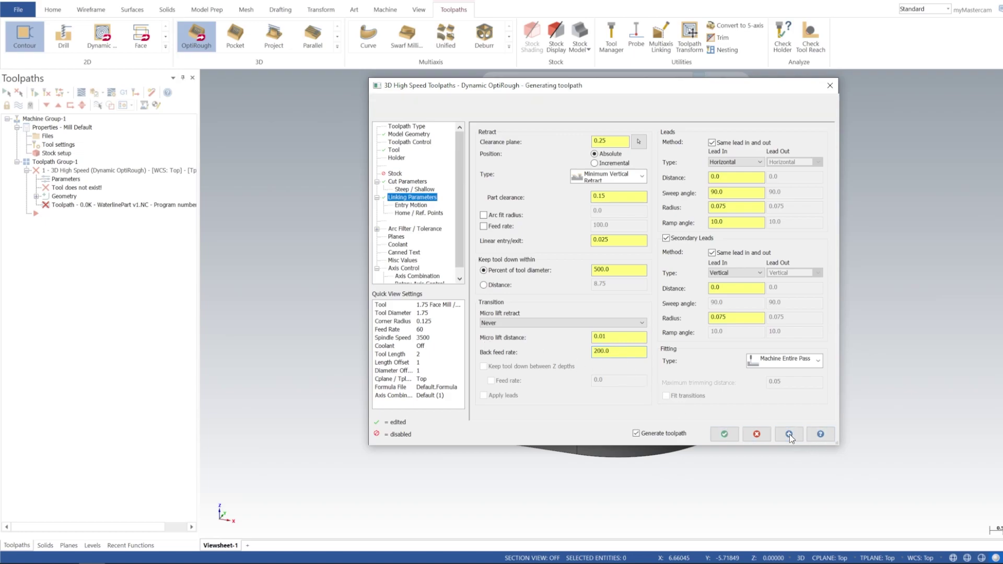
{"action": "left_click", "coordinate": [403, 205]}
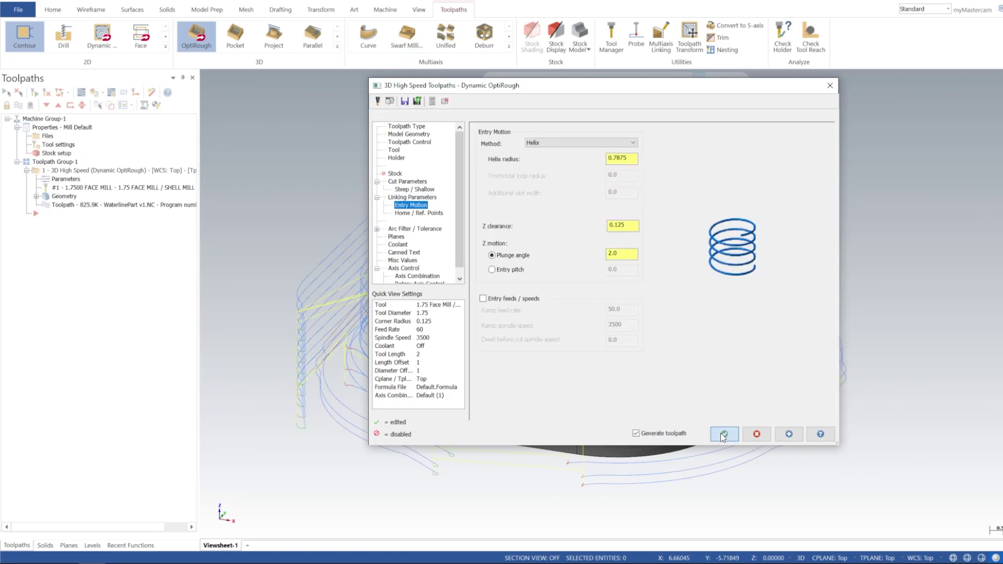
{"action": "left_click", "coordinate": [566, 145]}
{"action": "left_click", "coordinate": [568, 144]}
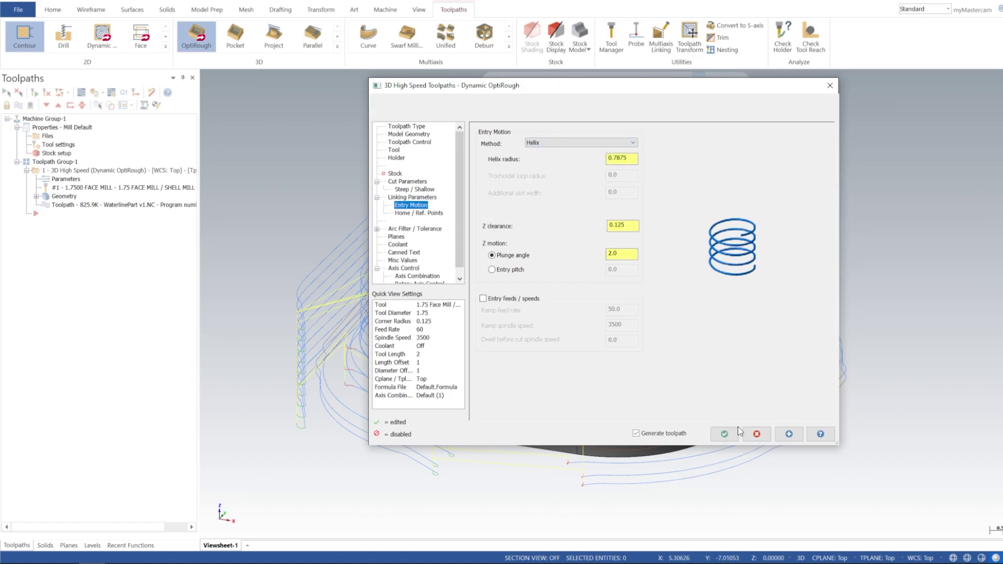
{"action": "left_click", "coordinate": [724, 435]}
{"action": "mouse_move", "coordinate": [633, 239]}
{"action": "middle_mouse_down"}
{"action": "mouse_move", "coordinate": [635, 292]}
{"action": "mouse_move", "coordinate": [618, 231]}
{"action": "mouse_move", "coordinate": [628, 252]}
{"action": "middle_mouse_up"}
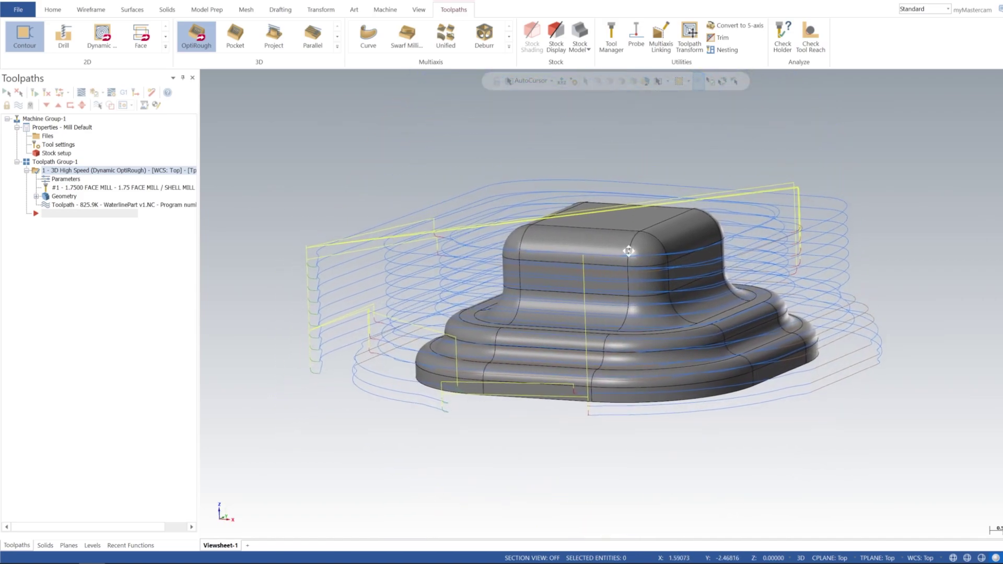
Step: Select Toolpath Group-1 and toggle off its OptiRough toolpath display
{"action": "left_click", "coordinate": [49, 163]}
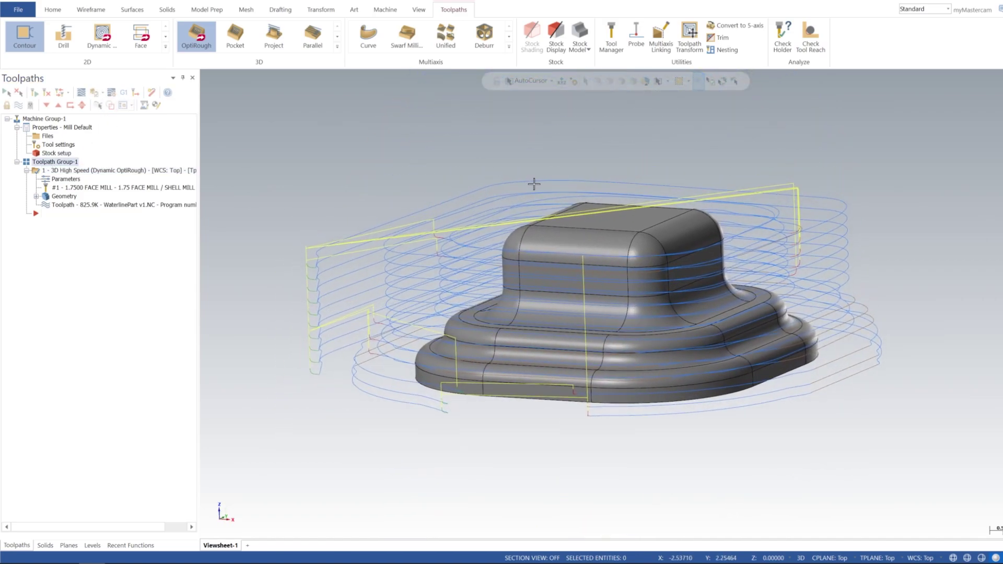
{"action": "middle_click_drag", "start_coordinate": [530, 188], "coordinate": [558, 178]}
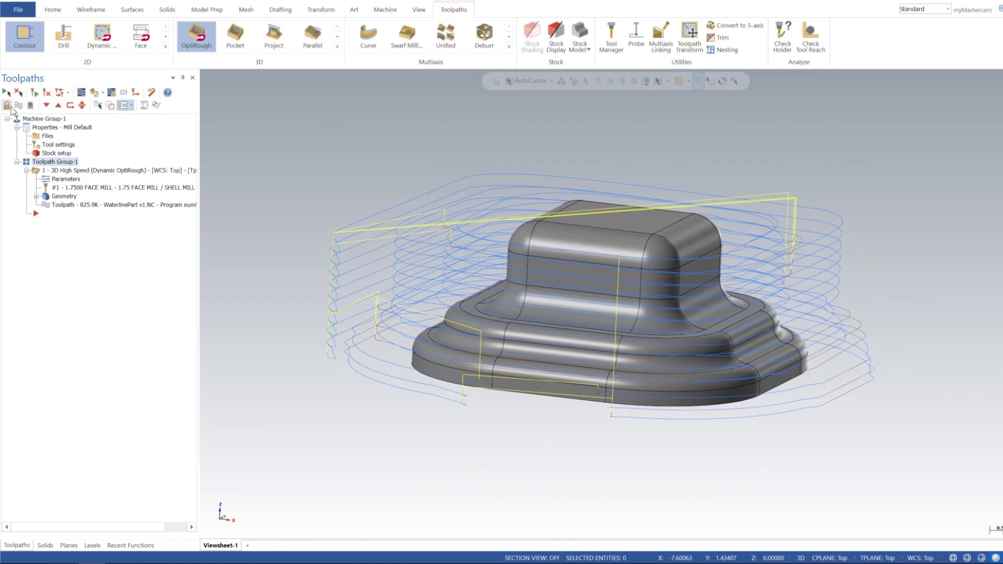
{"action": "left_click", "coordinate": [18, 106]}
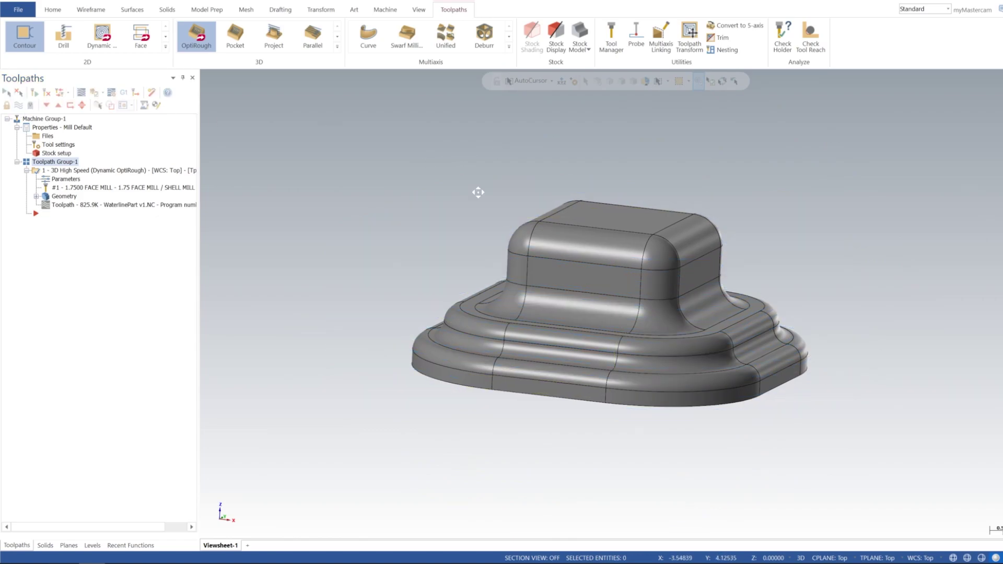
{"action": "middle_click_drag", "start_coordinate": [477, 190], "coordinate": [586, 224]}
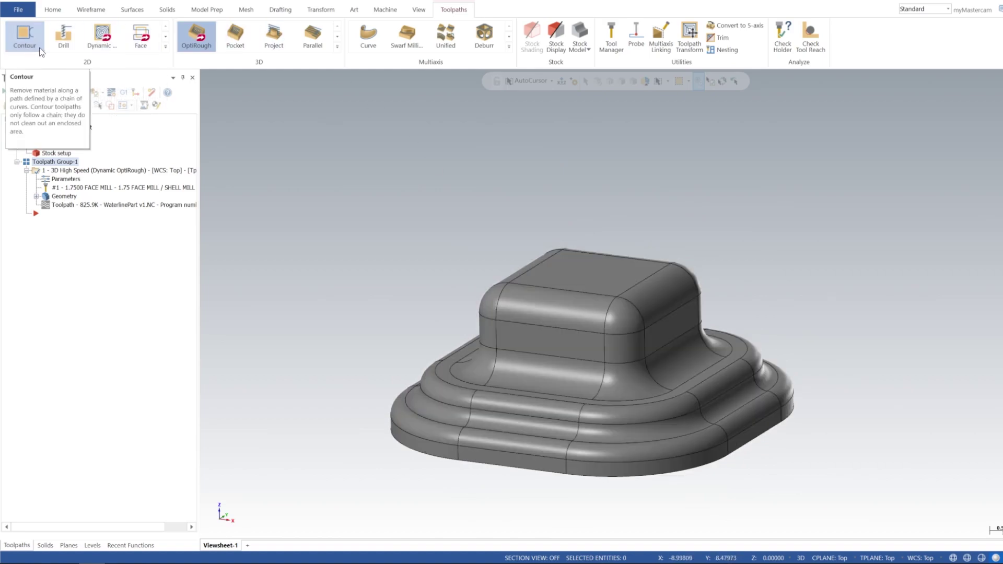
Step: Start a 2D contour on the boss face loop, then cancel and discard it
{"action": "left_click", "coordinate": [24, 35]}
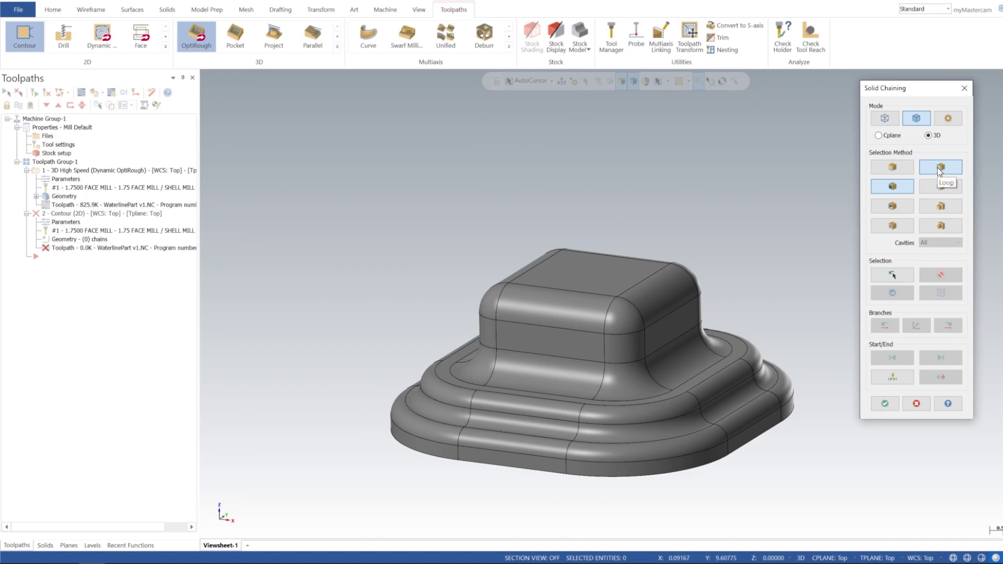
{"action": "left_click", "coordinate": [940, 168]}
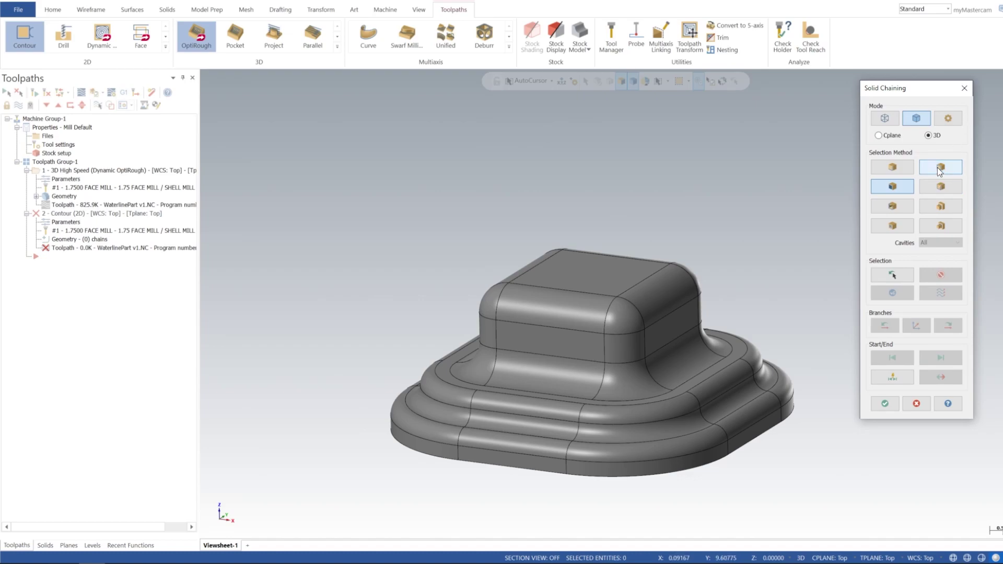
{"action": "left_click", "coordinate": [557, 356]}
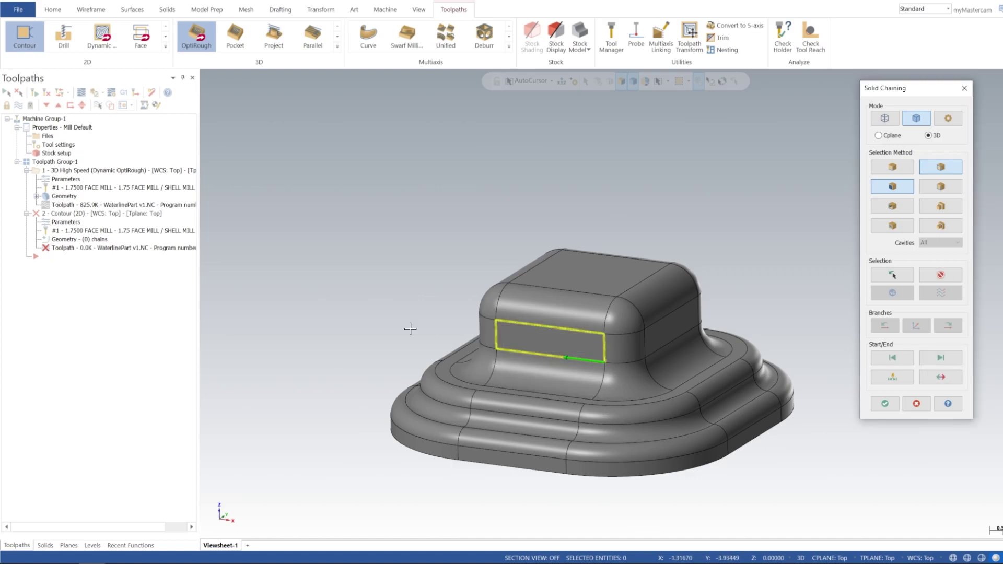
{"action": "middle_click_drag", "start_coordinate": [567, 235], "coordinate": [571, 324]}
{"action": "mouse_move", "coordinate": [585, 274]}
{"action": "middle_mouse_down"}
{"action": "mouse_move", "coordinate": [562, 248]}
{"action": "mouse_move", "coordinate": [637, 258]}
{"action": "mouse_move", "coordinate": [729, 175]}
{"action": "mouse_move", "coordinate": [686, 248]}
{"action": "mouse_move", "coordinate": [566, 286]}
{"action": "mouse_move", "coordinate": [557, 280]}
{"action": "mouse_move", "coordinate": [575, 251]}
{"action": "mouse_move", "coordinate": [571, 275]}
{"action": "middle_mouse_up"}
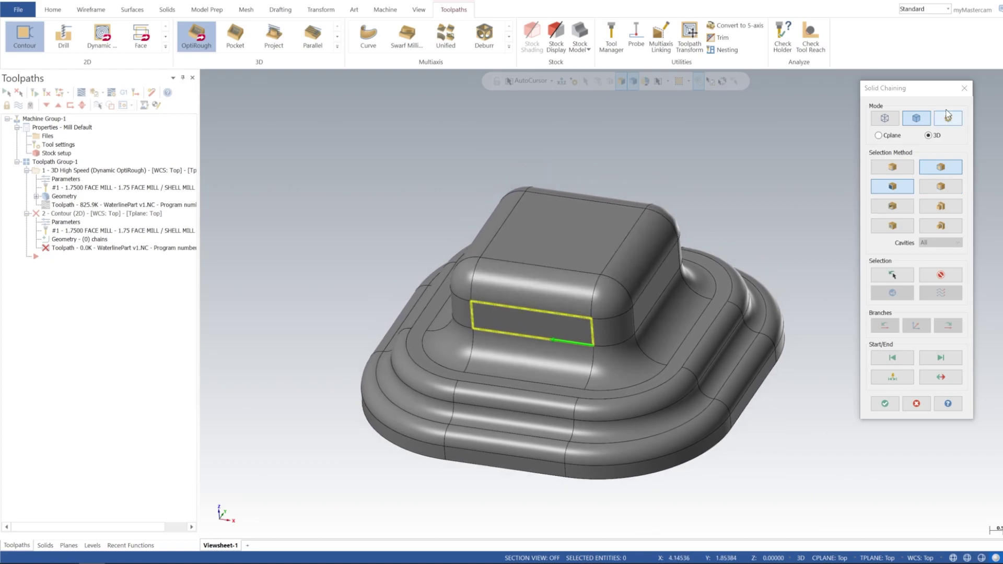
{"action": "left_click", "coordinate": [964, 87]}
{"action": "left_click", "coordinate": [577, 310]}
{"action": "middle_click_drag", "start_coordinate": [587, 238], "coordinate": [603, 199]}
{"action": "left_click", "coordinate": [106, 12]}
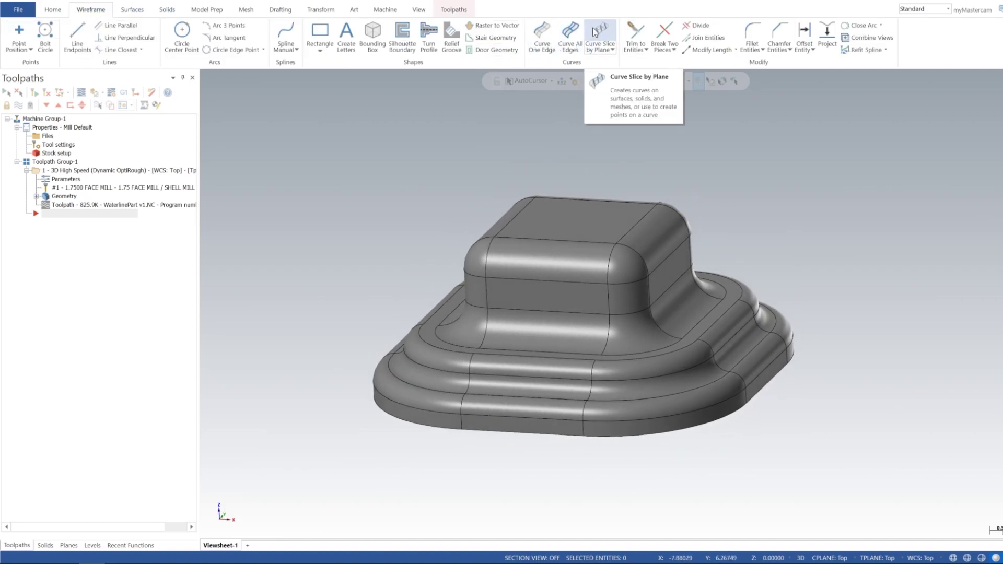
Step: Trace Curve One Edge curves on the boss edge and its surrounding fillet edges
{"action": "left_click", "coordinate": [542, 36]}
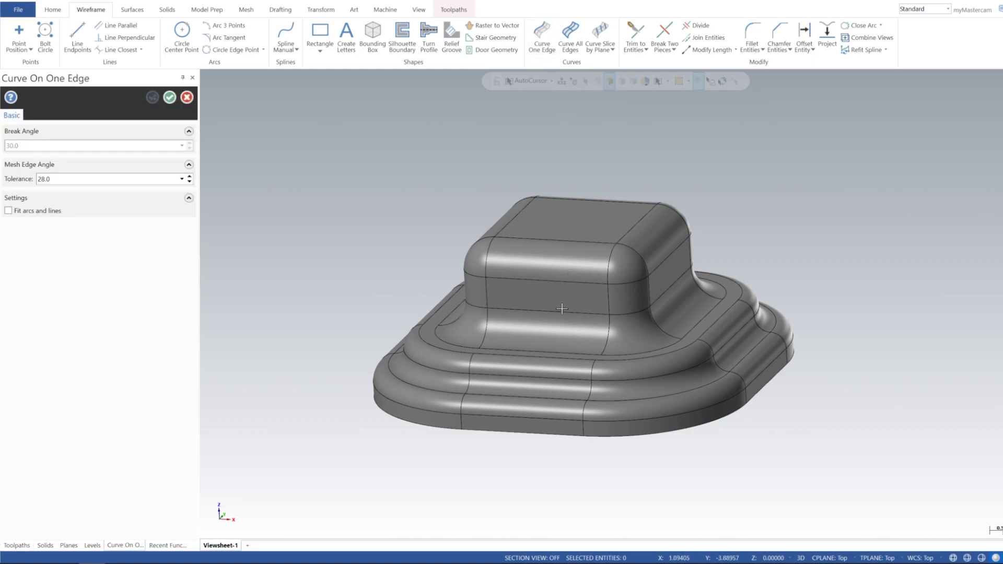
{"action": "left_click", "coordinate": [587, 314]}
{"action": "left_click", "coordinate": [475, 307]}
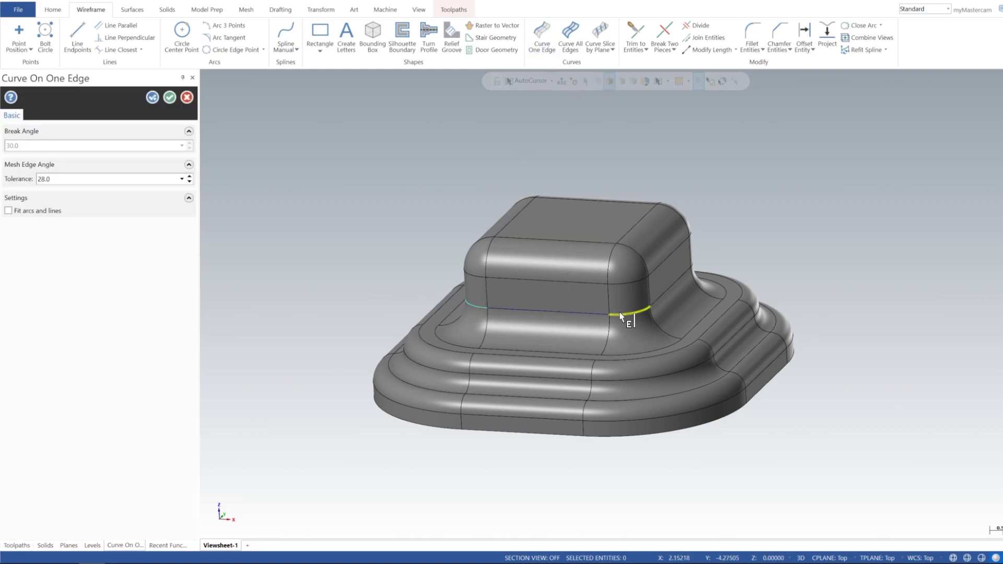
{"action": "left_click", "coordinate": [660, 303]}
{"action": "middle_click_drag", "start_coordinate": [782, 260], "coordinate": [647, 313]}
{"action": "middle_click_drag", "start_coordinate": [722, 238], "coordinate": [730, 259]}
{"action": "left_click", "coordinate": [715, 253]}
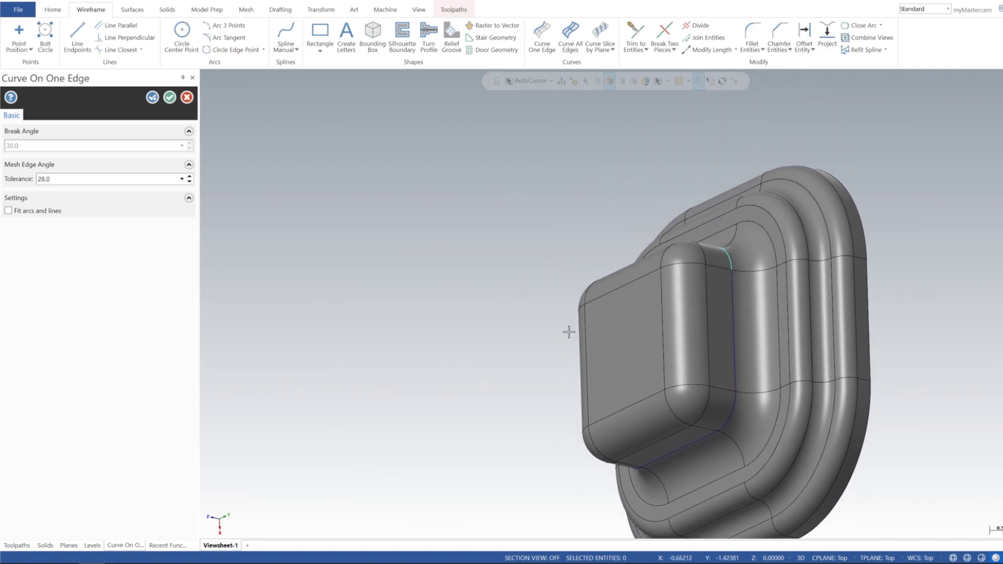
{"action": "middle_click_drag", "start_coordinate": [568, 332], "coordinate": [888, 250]}
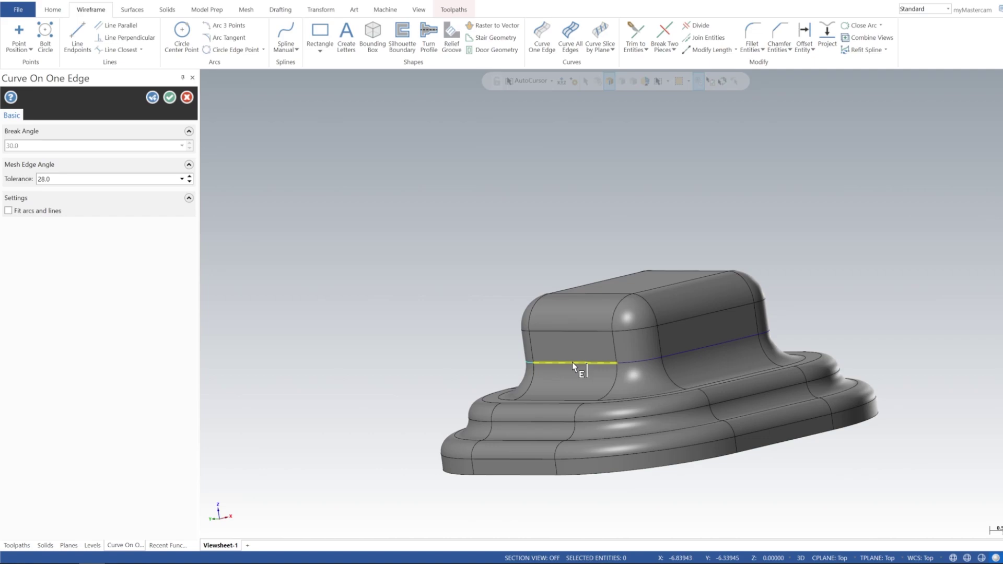
{"action": "left_click", "coordinate": [573, 364]}
Step: Trace curves along the remaining straight base edges and corner arcs around the boss
{"action": "middle_click_drag", "start_coordinate": [573, 365], "coordinate": [631, 309]}
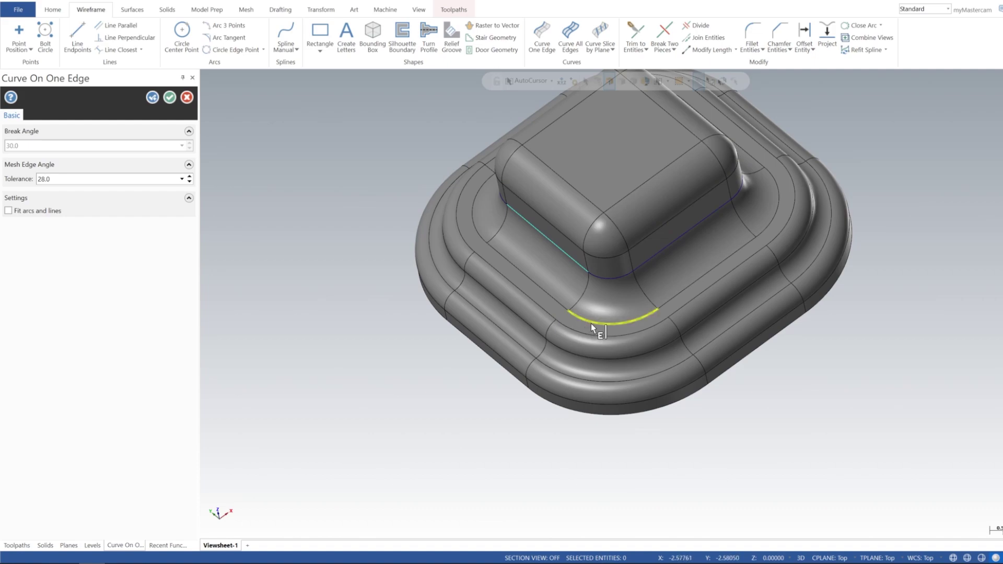
{"action": "left_click", "coordinate": [685, 292]}
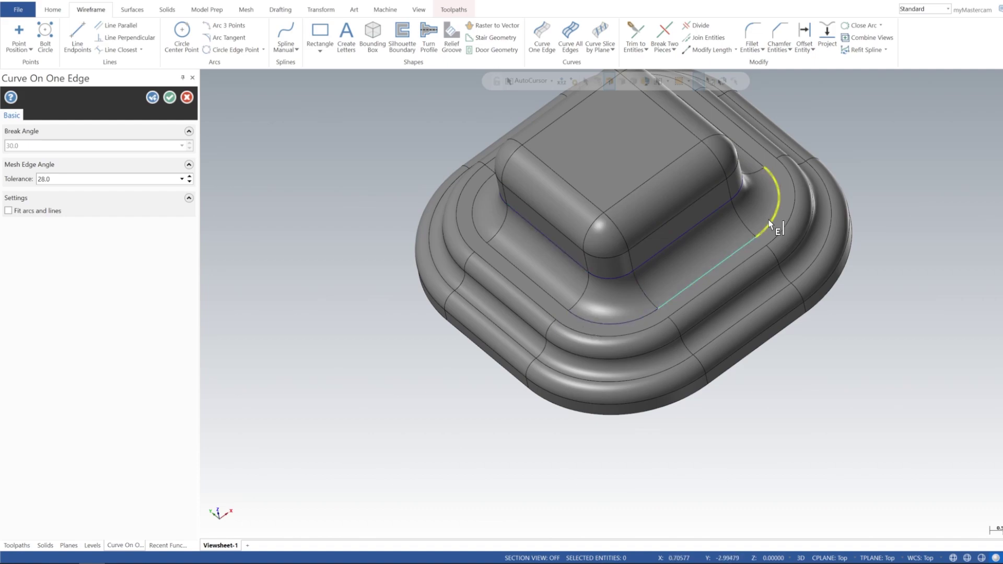
{"action": "left_click", "coordinate": [773, 220]}
{"action": "middle_click_drag", "start_coordinate": [773, 219], "coordinate": [679, 267]}
{"action": "left_click", "coordinate": [672, 275]}
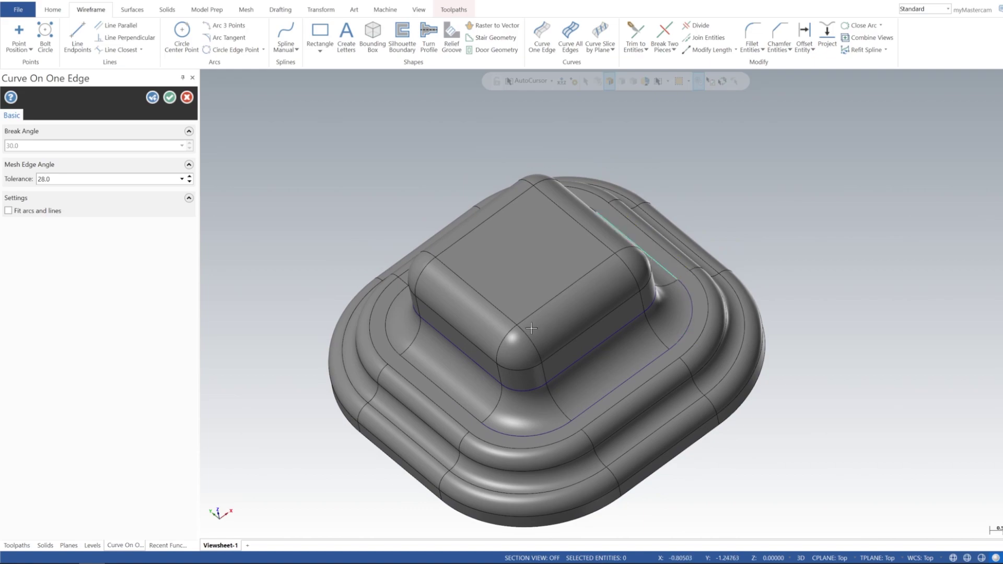
{"action": "left_click", "coordinate": [424, 377]}
{"action": "left_click", "coordinate": [390, 286]}
{"action": "middle_click_drag", "start_coordinate": [390, 287], "coordinate": [522, 282]}
{"action": "middle_click_drag", "start_coordinate": [522, 282], "coordinate": [555, 281]}
{"action": "left_click", "coordinate": [561, 218]}
{"action": "left_click", "coordinate": [620, 131]}
{"action": "mouse_move", "coordinate": [648, 322]}
{"action": "middle_mouse_down"}
{"action": "mouse_move", "coordinate": [490, 277]}
{"action": "mouse_move", "coordinate": [517, 226]}
{"action": "mouse_move", "coordinate": [586, 266]}
{"action": "mouse_move", "coordinate": [658, 378]}
{"action": "mouse_move", "coordinate": [643, 300]}
{"action": "middle_mouse_up"}
{"action": "mouse_move", "coordinate": [655, 159]}
{"action": "middle_mouse_down"}
{"action": "mouse_move", "coordinate": [653, 209]}
{"action": "mouse_move", "coordinate": [644, 163]}
{"action": "mouse_move", "coordinate": [646, 222]}
{"action": "middle_mouse_up"}
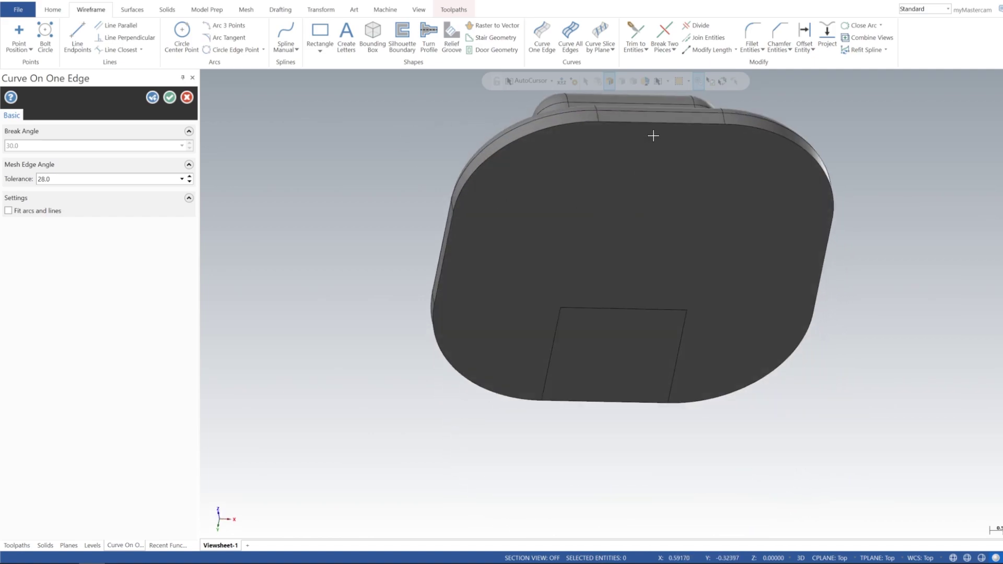
Step: Create curves on all edges of the part's underside face
{"action": "left_click", "coordinate": [575, 35]}
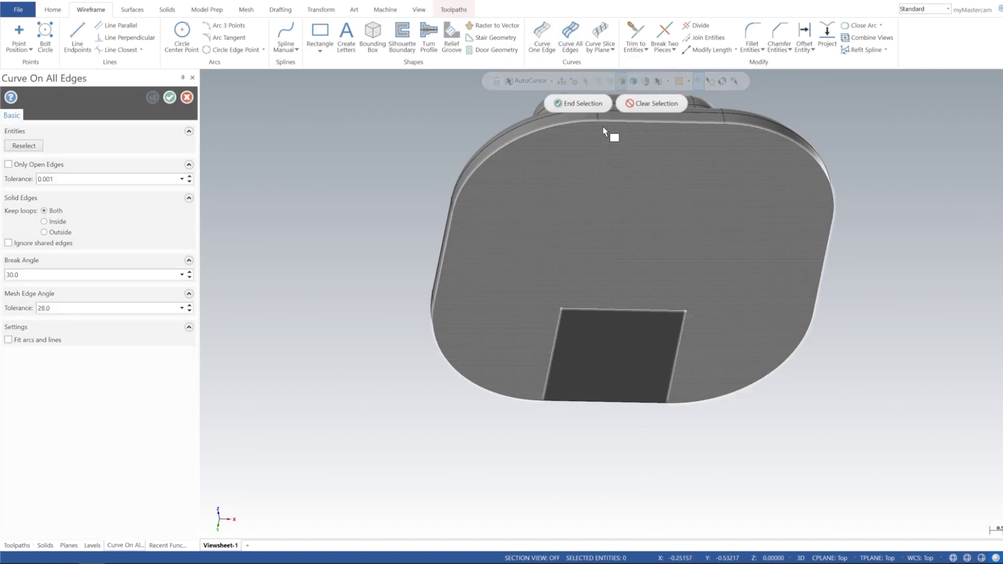
{"action": "left_click", "coordinate": [602, 126]}
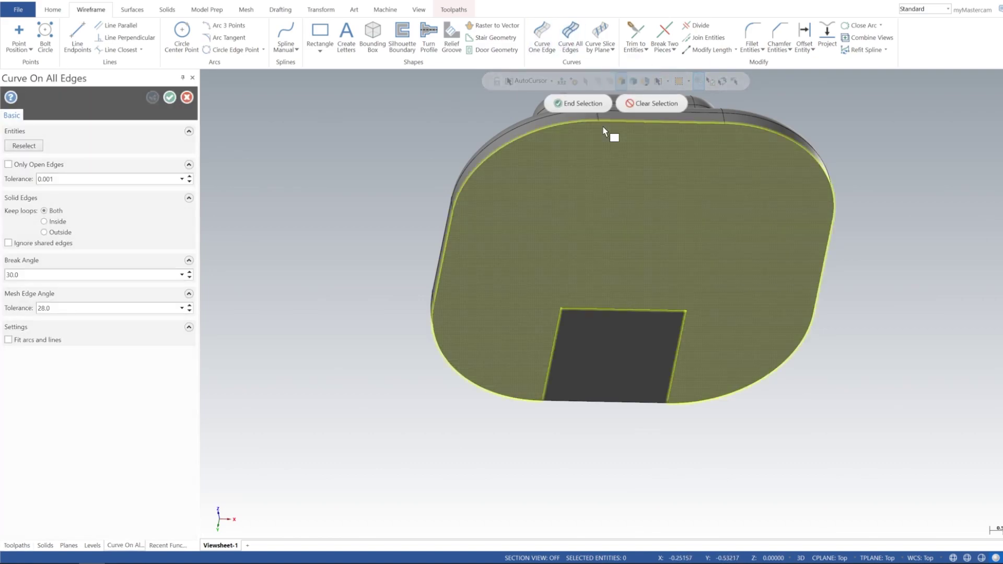
{"action": "left_click", "coordinate": [579, 103]}
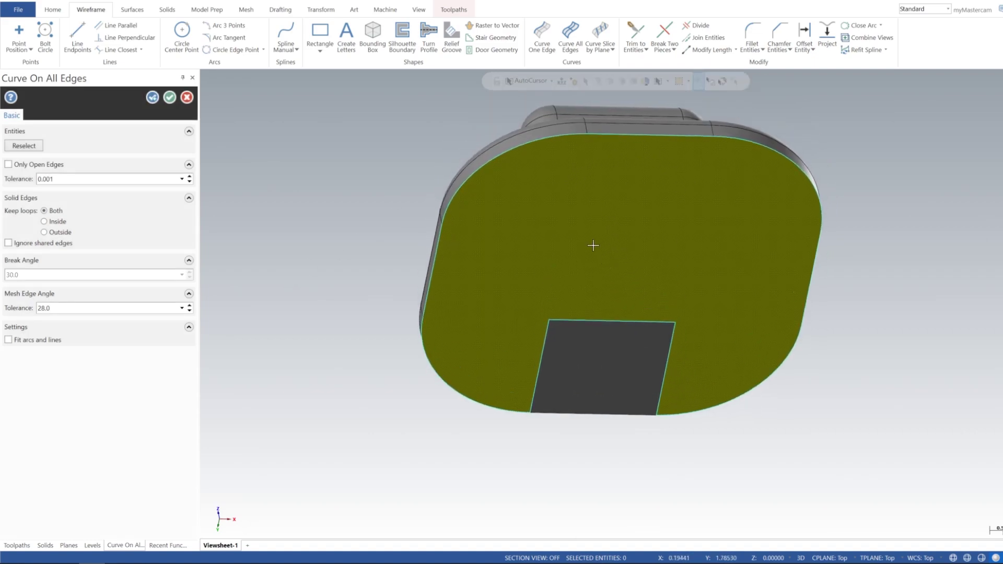
{"action": "middle_click_drag", "start_coordinate": [580, 241], "coordinate": [642, 238]}
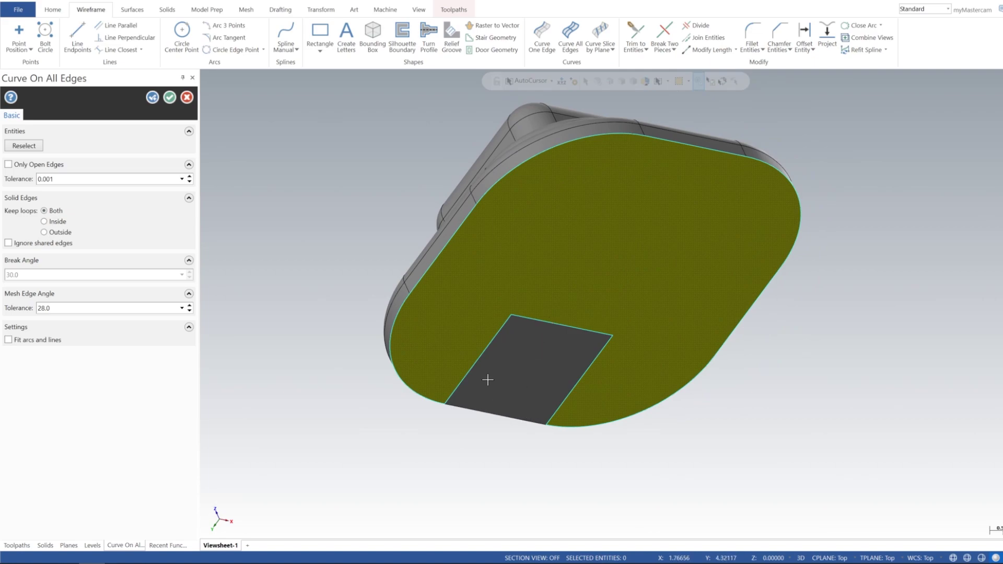
{"action": "mouse_move", "coordinate": [487, 376]}
{"action": "middle_mouse_down"}
{"action": "mouse_move", "coordinate": [503, 307]}
{"action": "mouse_move", "coordinate": [530, 315]}
{"action": "mouse_move", "coordinate": [524, 287]}
{"action": "mouse_move", "coordinate": [510, 296]}
{"action": "middle_mouse_up"}
Step: Extract a curve on the square's bottom edge, then select and clear its other edges
{"action": "left_click", "coordinate": [542, 36]}
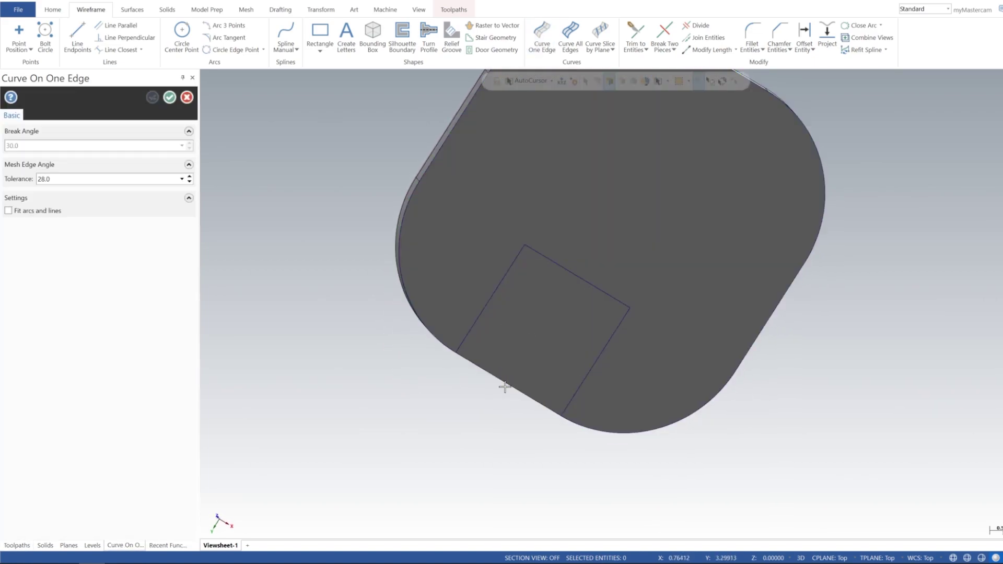
{"action": "left_click", "coordinate": [505, 386]}
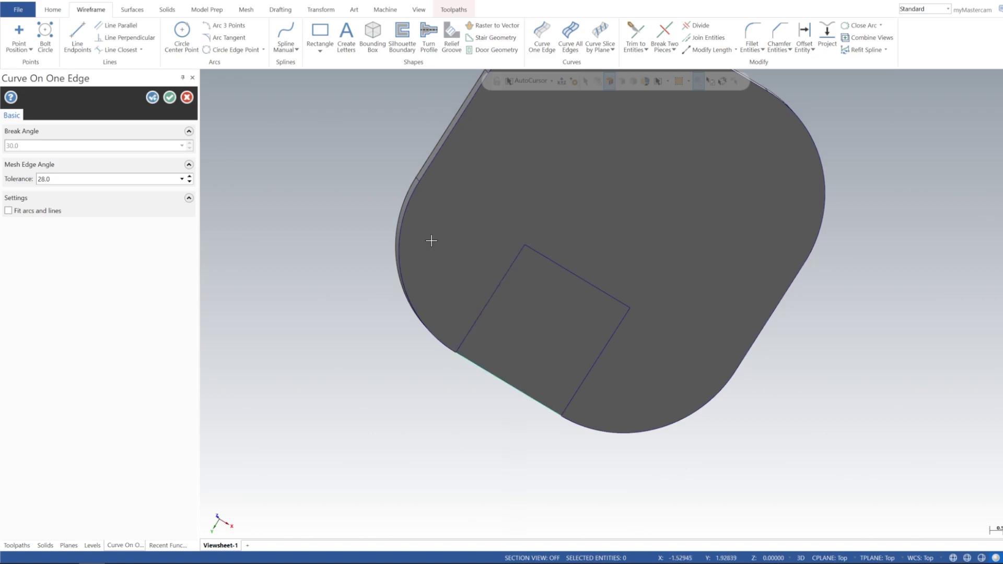
{"action": "left_click", "coordinate": [188, 100]}
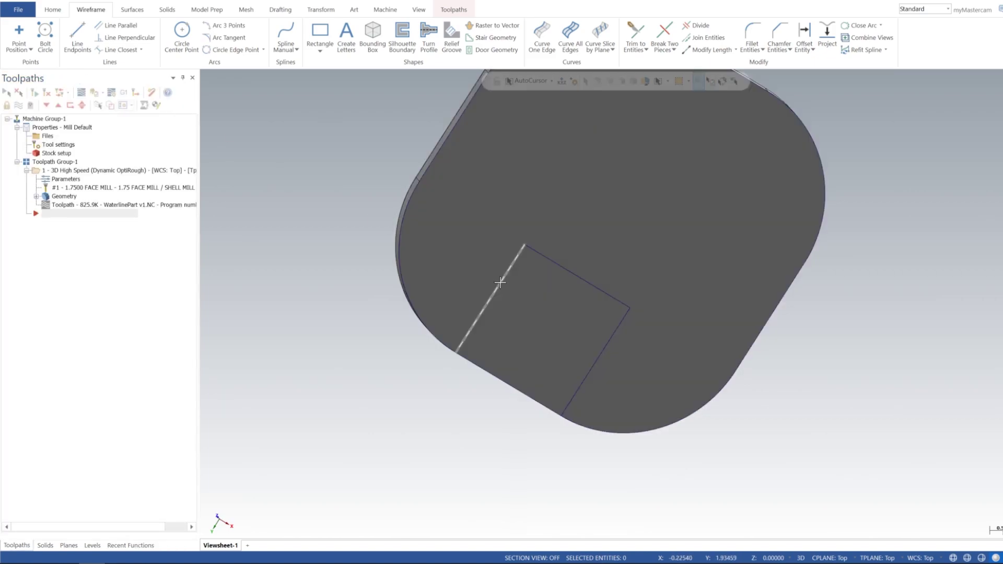
{"action": "left_click", "coordinate": [500, 283]}
{"action": "key", "text": "Escape"}
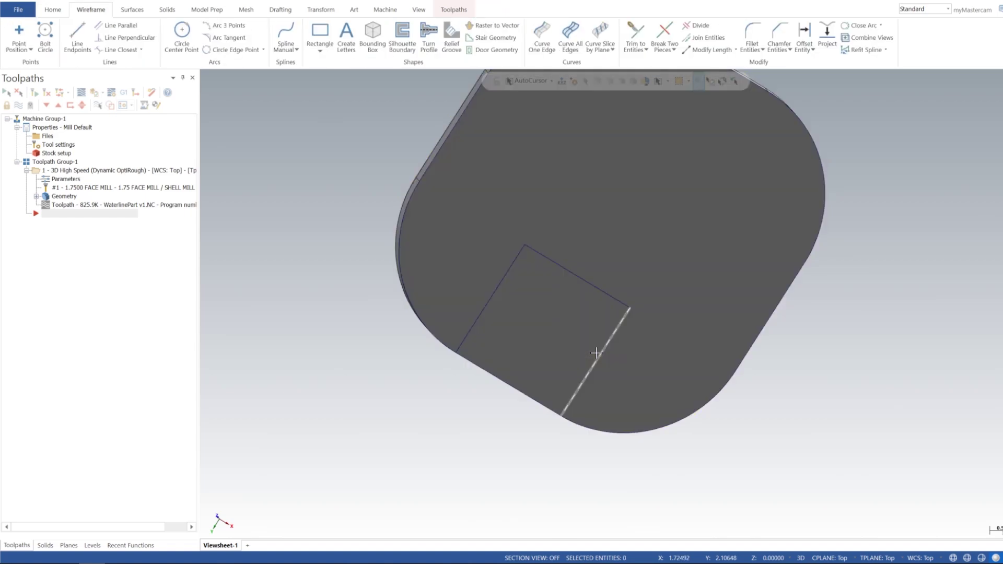
{"action": "left_click", "coordinate": [497, 292]}
{"action": "left_click", "coordinate": [577, 276]}
{"action": "left_click", "coordinate": [604, 351]}
{"action": "left_click_drag", "start_coordinate": [847, 238], "coordinate": [955, 253]}
{"action": "mouse_move", "coordinate": [740, 198]}
{"action": "middle_mouse_down"}
{"action": "mouse_move", "coordinate": [707, 296]}
{"action": "mouse_move", "coordinate": [647, 249]}
{"action": "mouse_move", "coordinate": [720, 395]}
{"action": "mouse_move", "coordinate": [645, 294]}
{"action": "mouse_move", "coordinate": [593, 190]}
{"action": "mouse_move", "coordinate": [570, 193]}
{"action": "mouse_move", "coordinate": [617, 214]}
{"action": "middle_mouse_up"}
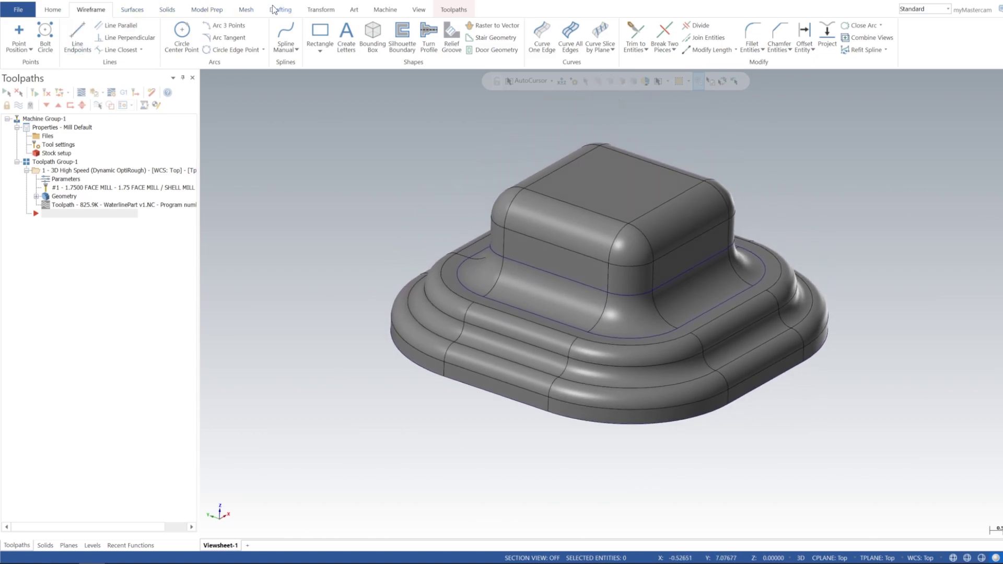
Step: Chain the boss-base, middle-step and outer bottom wireframe loops for a 2D contour
{"action": "left_click", "coordinate": [452, 9]}
{"action": "left_click", "coordinate": [25, 35]}
{"action": "middle_click_drag", "start_coordinate": [612, 252], "coordinate": [576, 315]}
{"action": "left_click", "coordinate": [884, 118]}
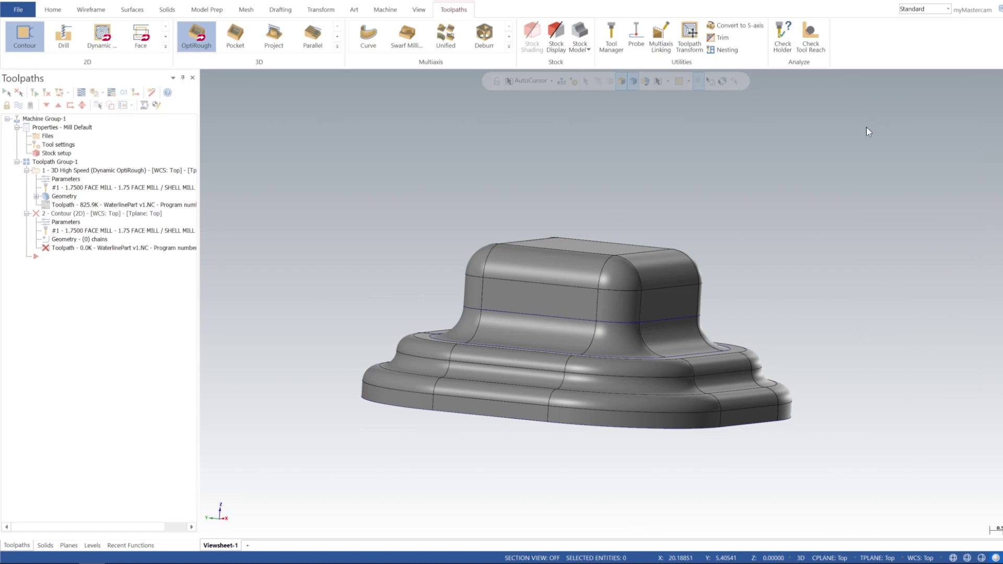
{"action": "middle_click_drag", "start_coordinate": [805, 196], "coordinate": [754, 194]}
{"action": "key", "text": "alt+7"}
{"action": "left_click", "coordinate": [562, 360]}
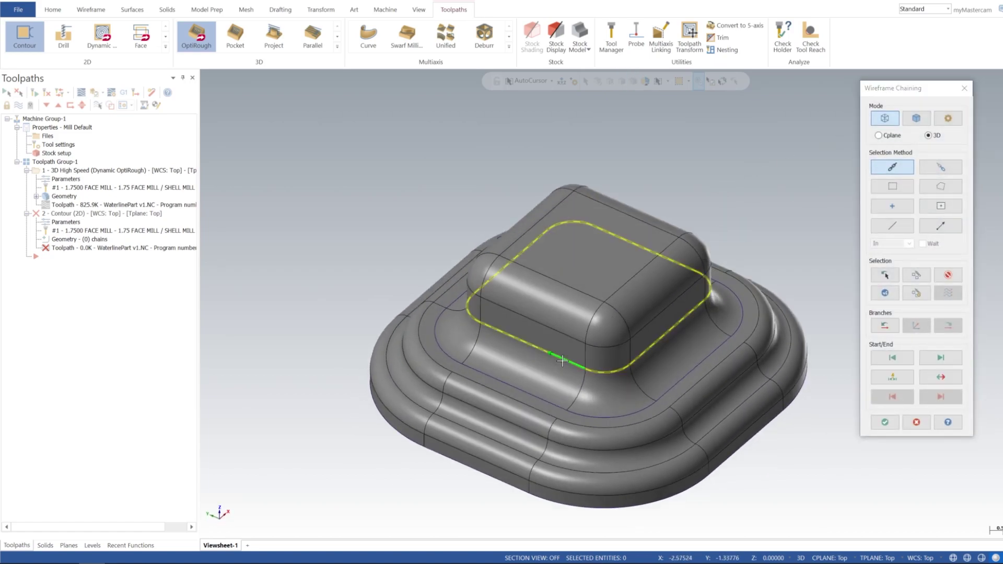
{"action": "left_click", "coordinate": [527, 400]}
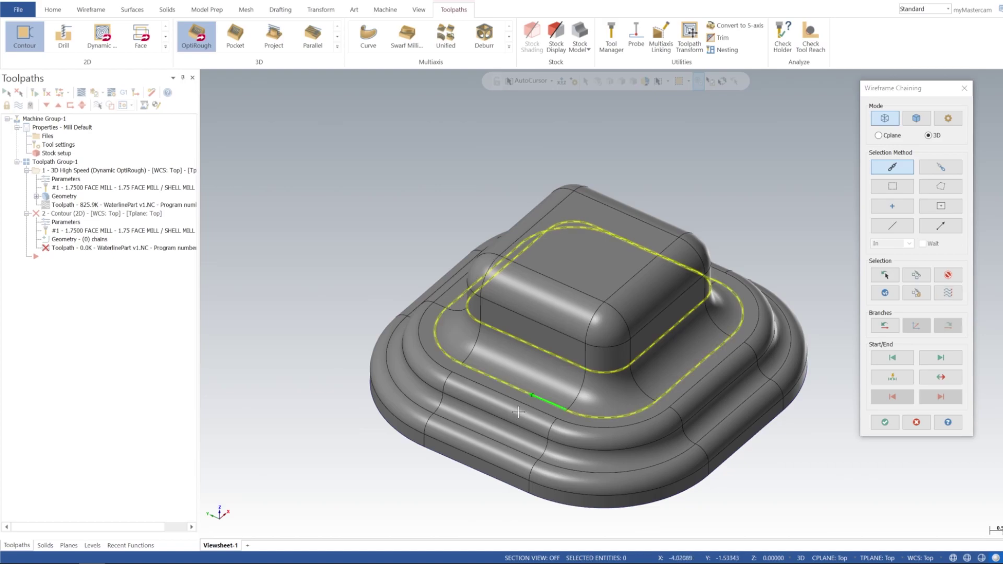
{"action": "left_click", "coordinate": [503, 479]}
{"action": "left_click", "coordinate": [884, 422]}
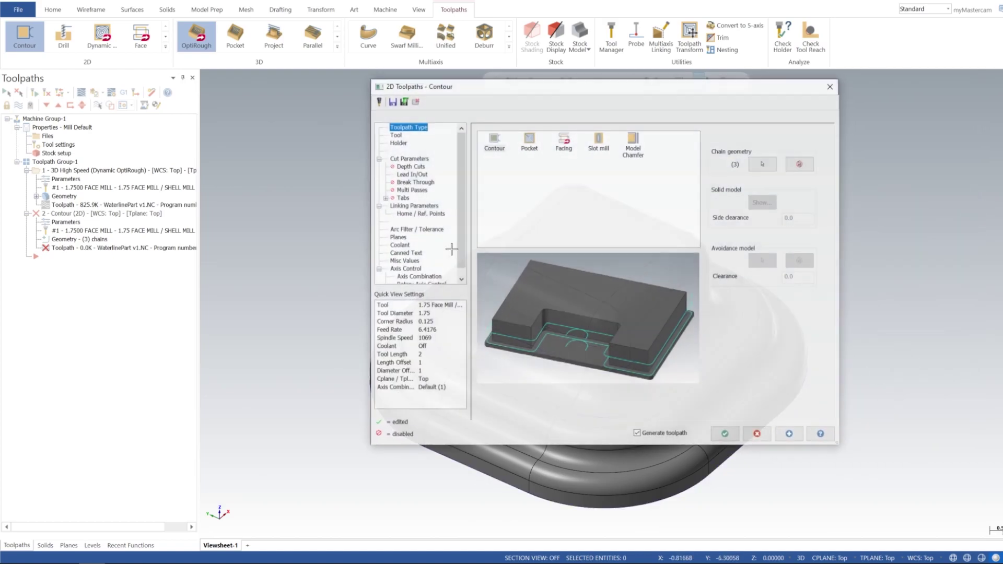
{"action": "left_click", "coordinate": [411, 135]}
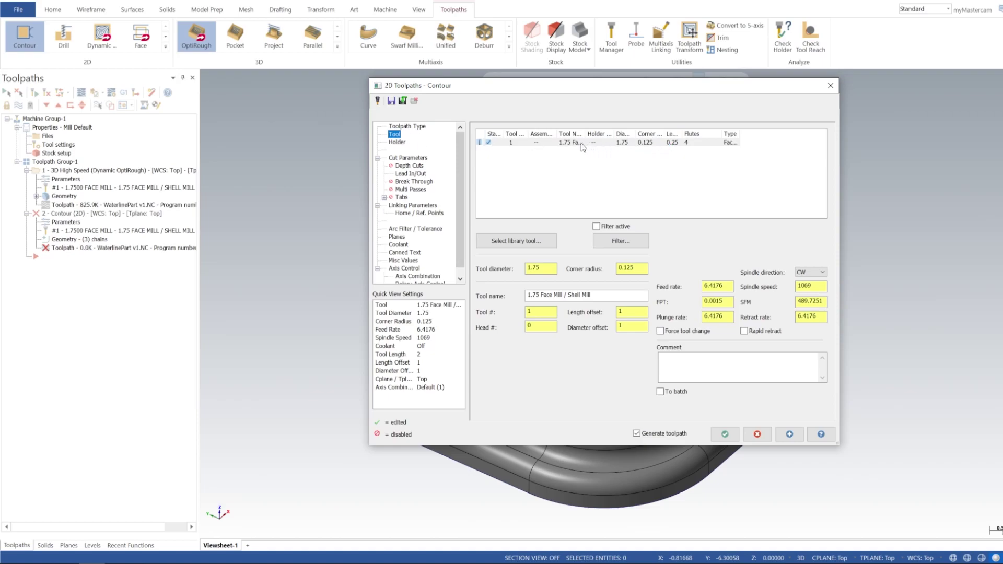
Step: Create a new 0.75 flat endmill for the contour from the tool list
{"action": "right_click", "coordinate": [543, 169]}
{"action": "left_click", "coordinate": [574, 188]}
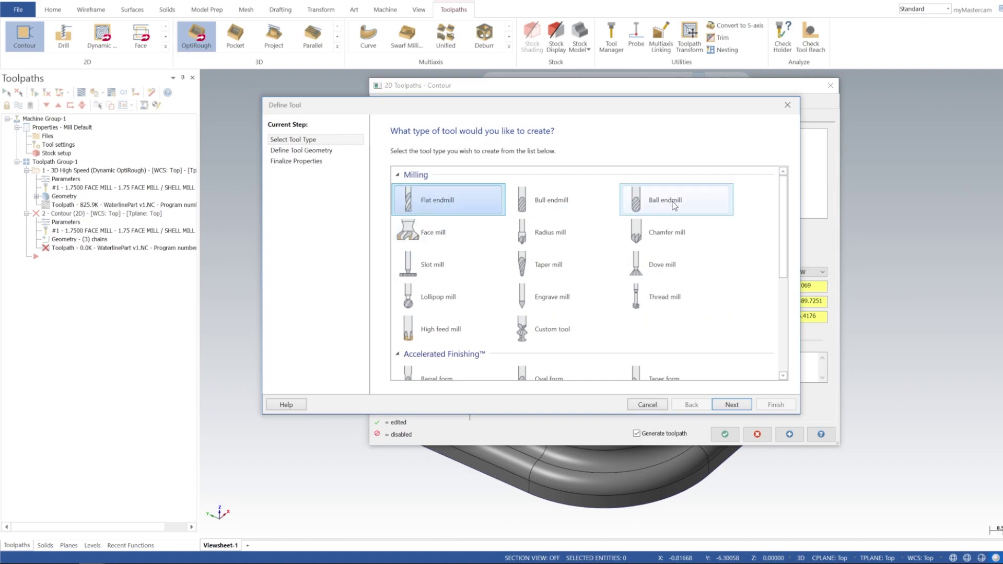
{"action": "double_click", "coordinate": [472, 206]}
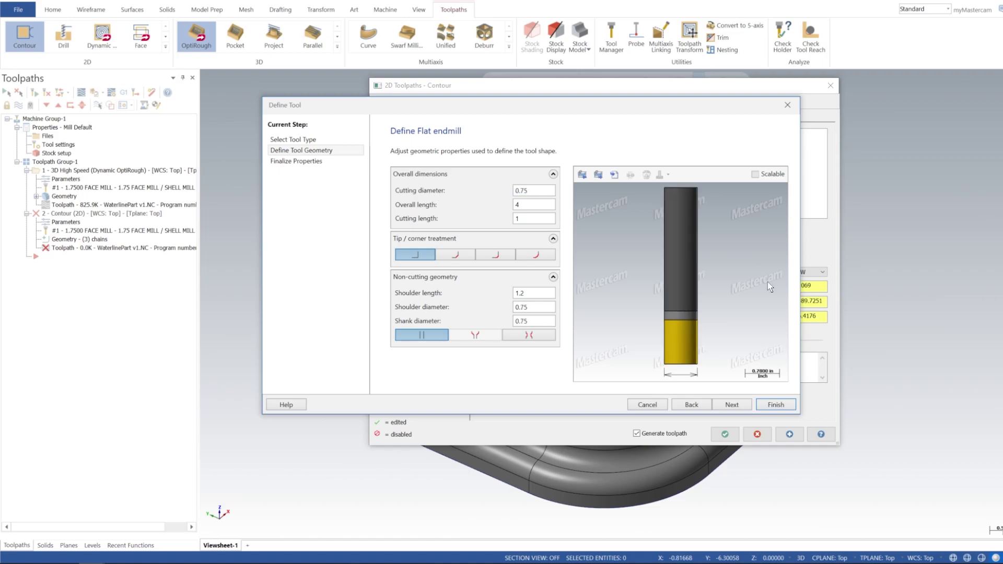
{"action": "left_click", "coordinate": [777, 403]}
Step: Set the contour tool's feed rate and plunge rate to 50
{"action": "left_click_drag", "start_coordinate": [675, 97], "coordinate": [898, 124]}
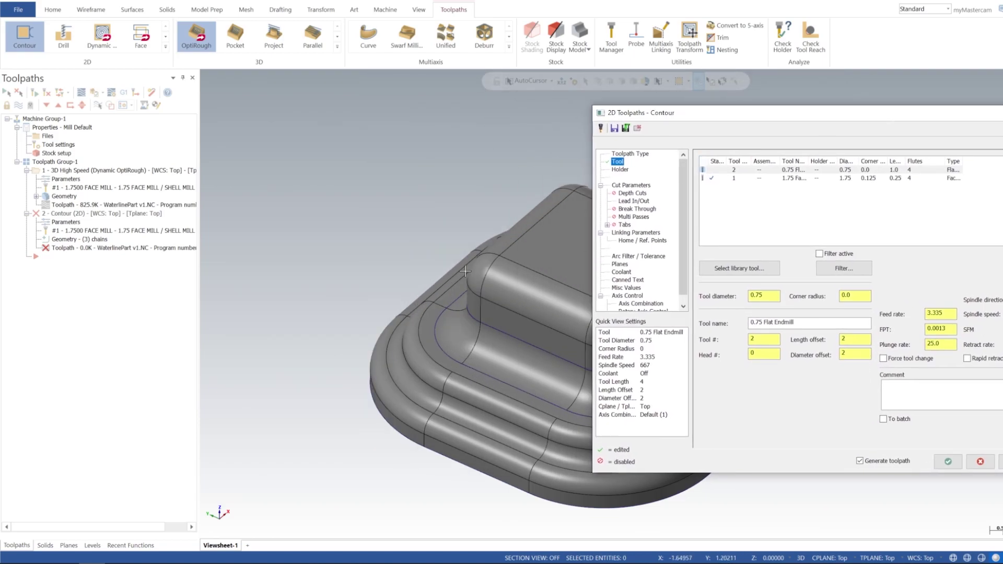
{"action": "middle_click_drag", "start_coordinate": [440, 275], "coordinate": [376, 254]}
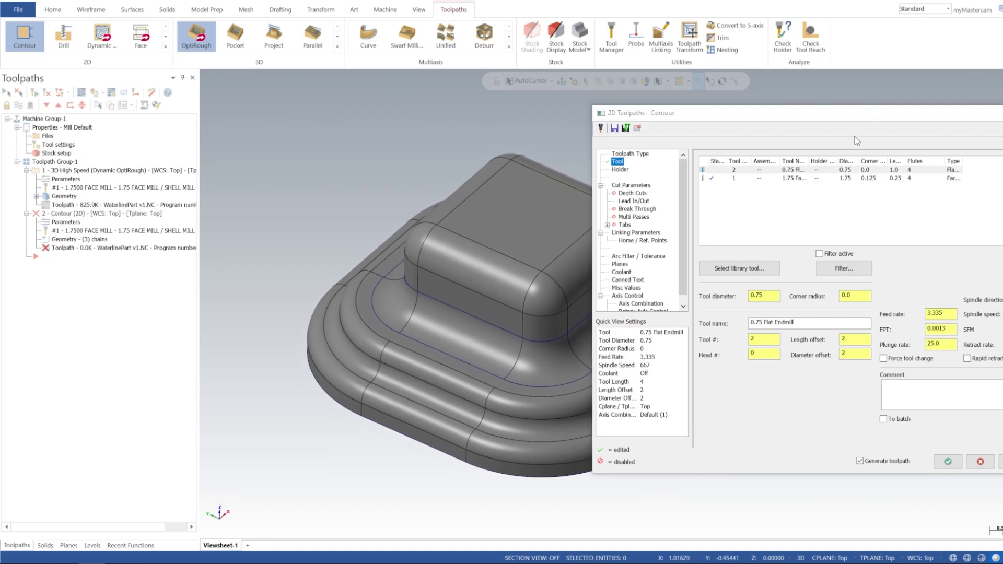
{"action": "left_click_drag", "start_coordinate": [856, 116], "coordinate": [727, 113]}
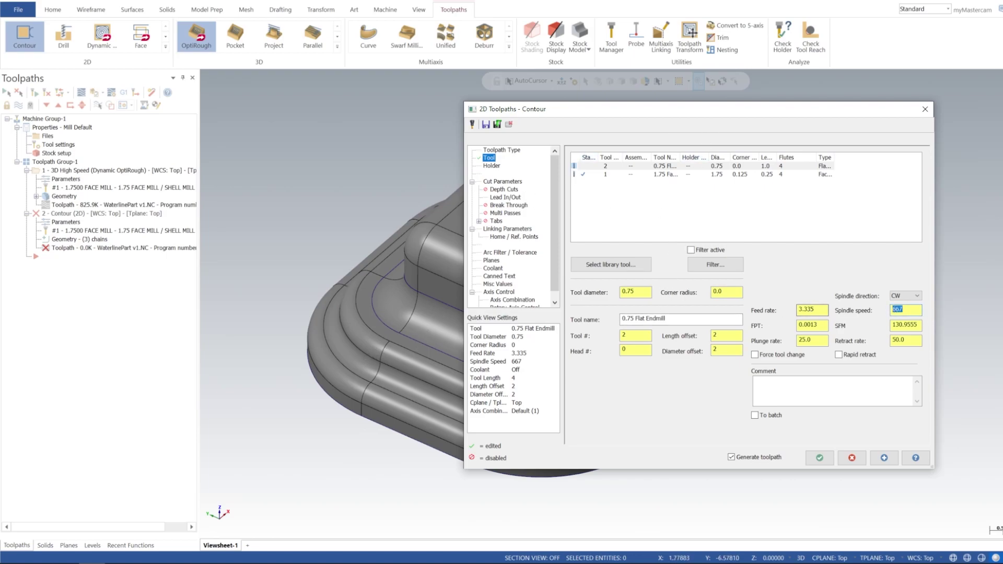
{"action": "left_click", "coordinate": [824, 310]}
{"action": "type", "text": "50"}
{"action": "key", "text": "Tab"}
{"action": "type", "text": "50"}
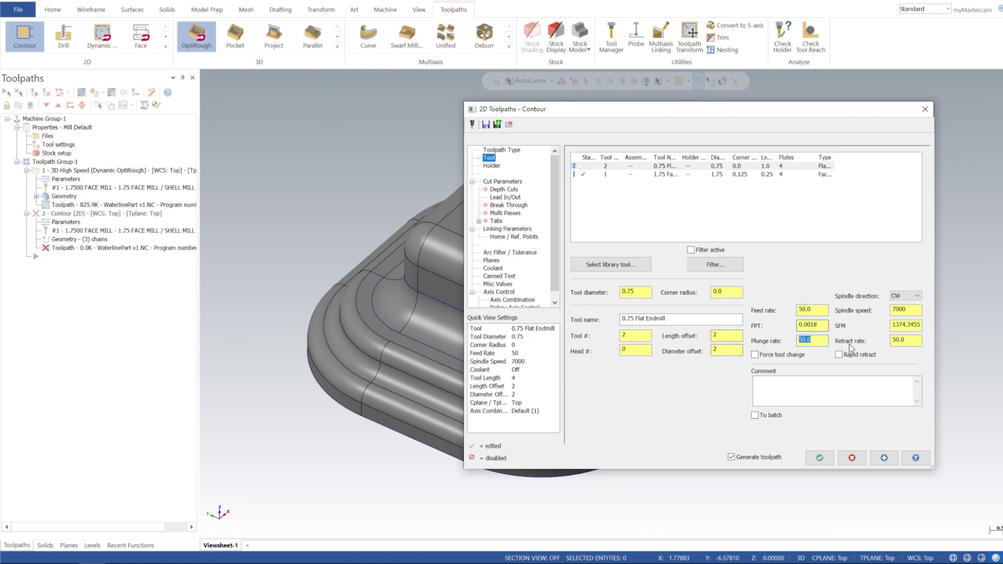
Step: Turn on rapid retract and set the contour compensation type to Wear
{"action": "left_click", "coordinate": [859, 354]}
{"action": "left_click", "coordinate": [501, 181]}
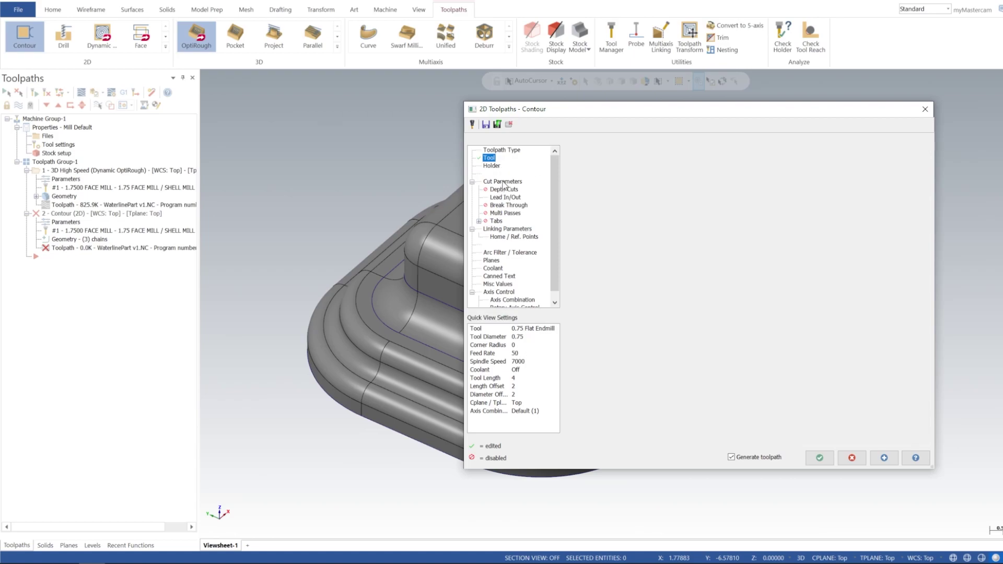
{"action": "left_click", "coordinate": [673, 170]}
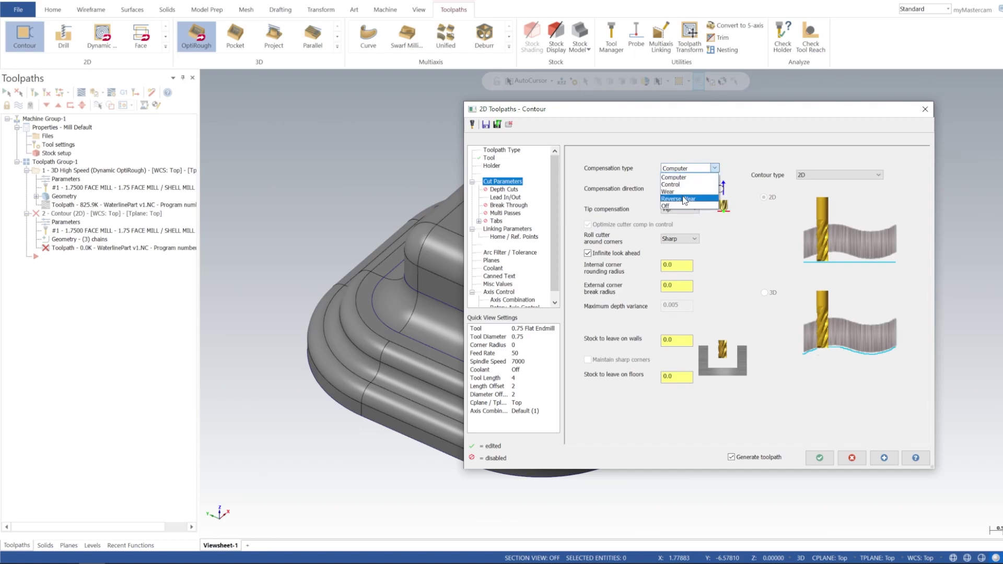
{"action": "left_click", "coordinate": [674, 192]}
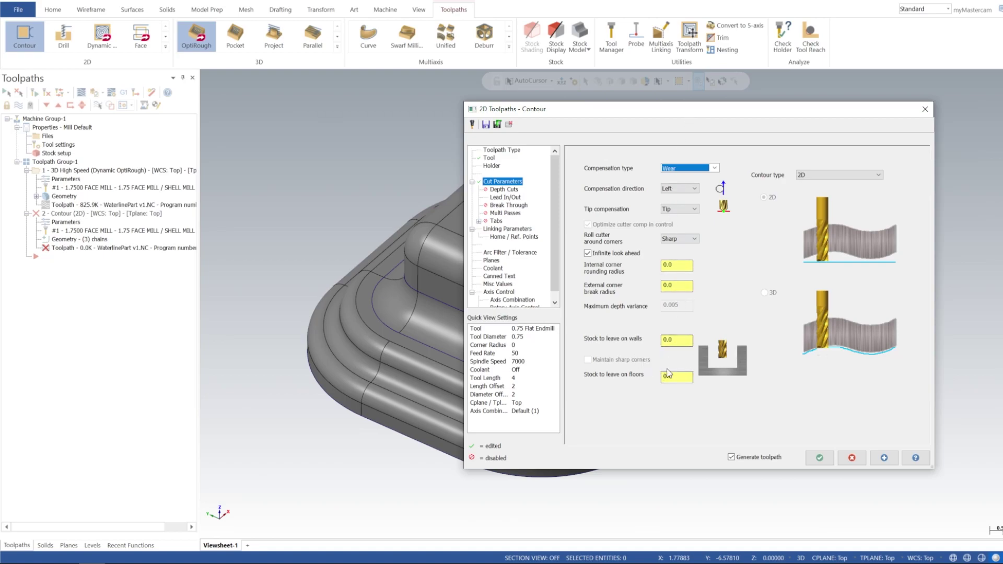
Step: Set lead in/out line length and arc radius to 25%, copy entry to exit, overlap 0.1
{"action": "left_click", "coordinate": [500, 198]}
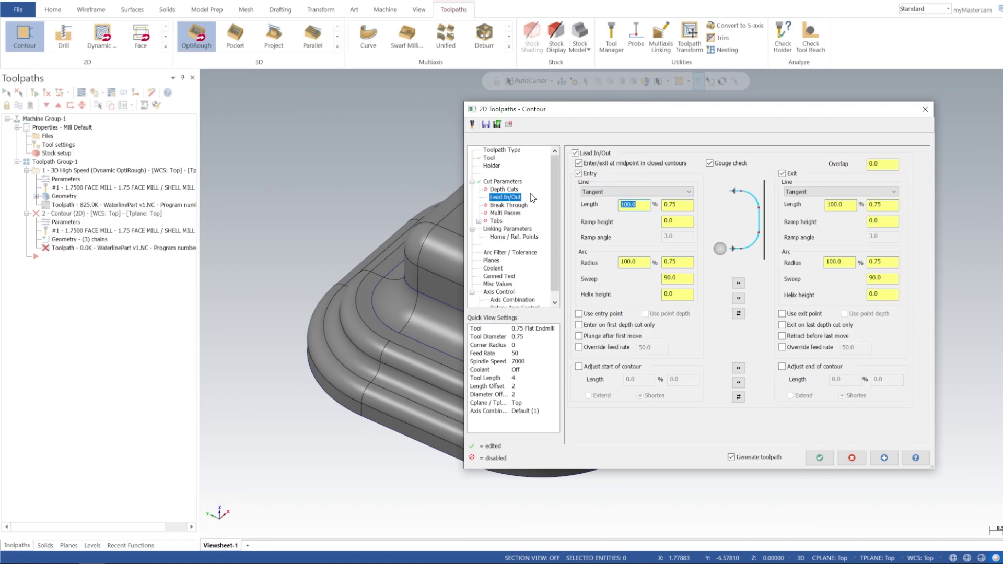
{"action": "type", "text": "25"}
{"action": "double_click", "coordinate": [640, 261]}
{"action": "type", "text": "2"}
{"action": "left_click", "coordinate": [738, 283]}
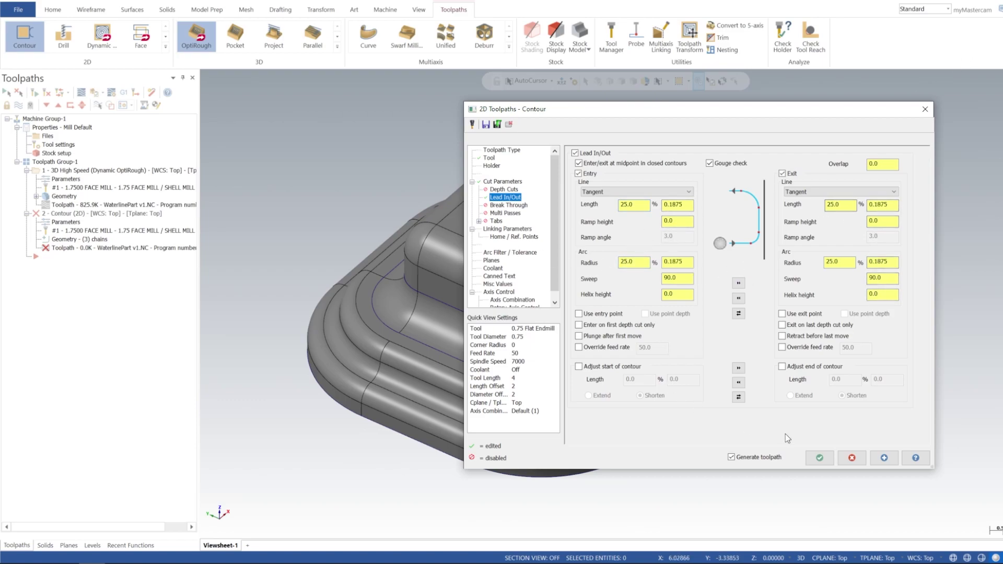
{"action": "left_click", "coordinate": [892, 165]}
{"action": "type", "text": "0.1"}
Step: Check Depth Cuts, Lead In/Out and Multi Passes, ending on the 0.25 retract linking parameters
{"action": "left_click", "coordinate": [504, 190]}
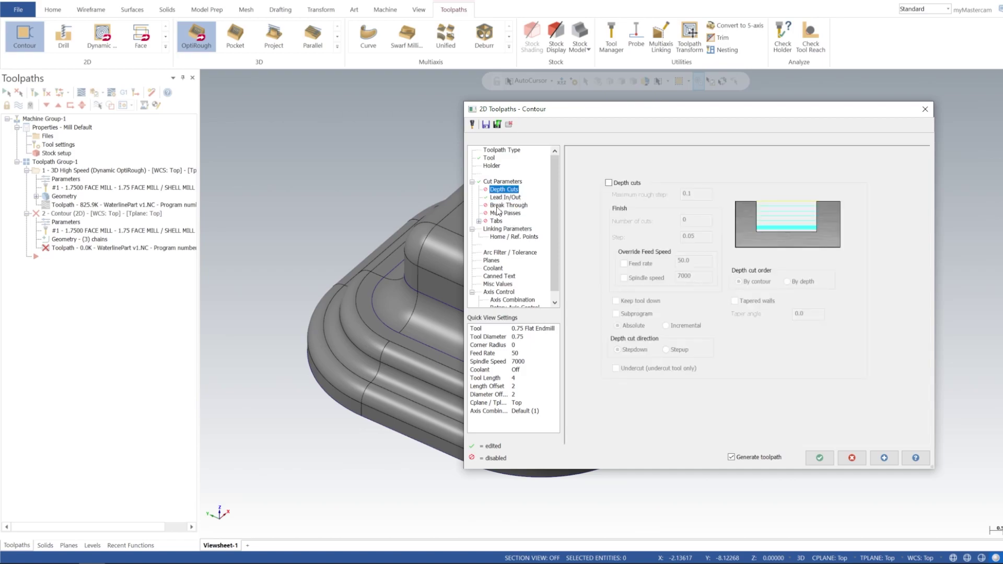
{"action": "left_click", "coordinate": [504, 197]}
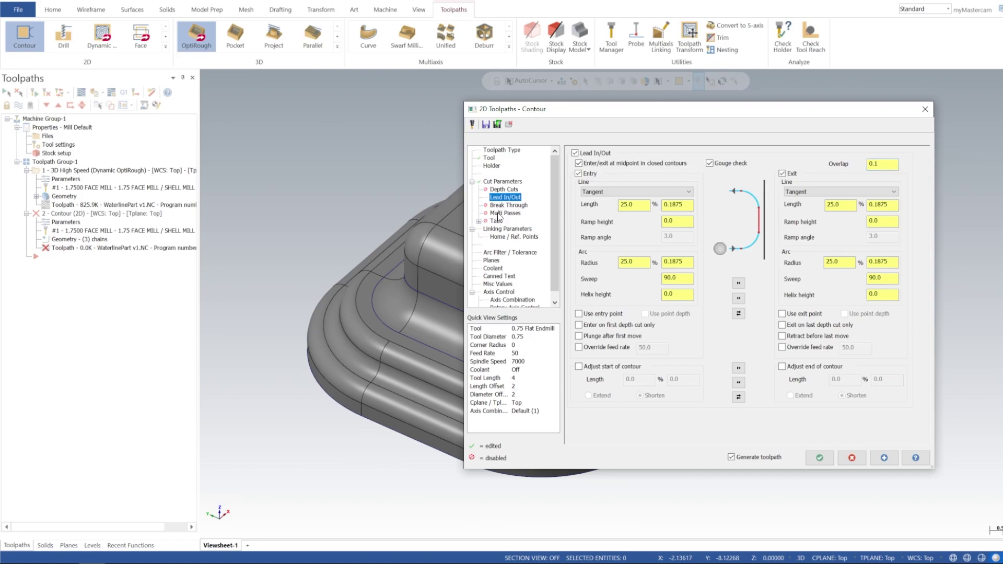
{"action": "left_click", "coordinate": [500, 214]}
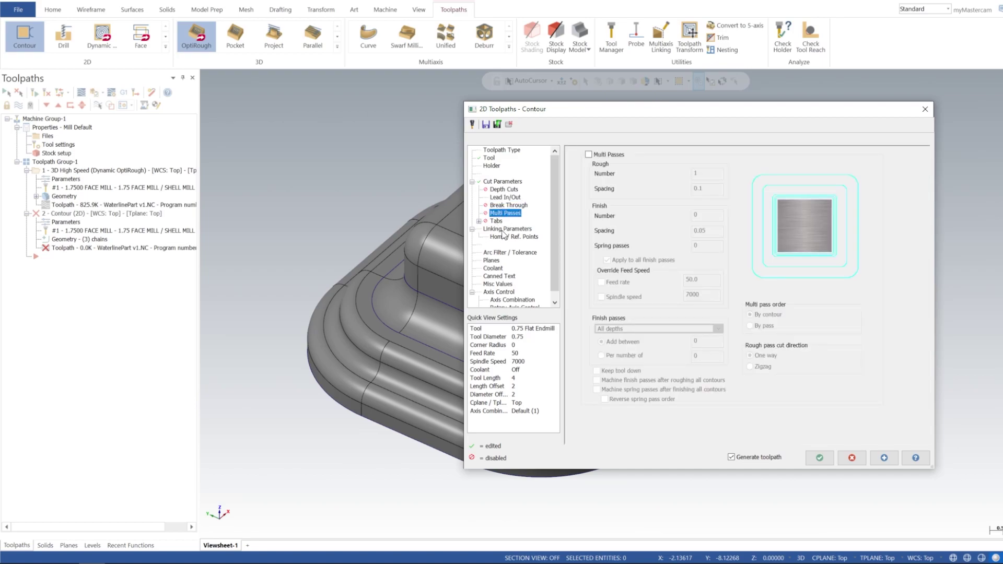
{"action": "left_click", "coordinate": [505, 230]}
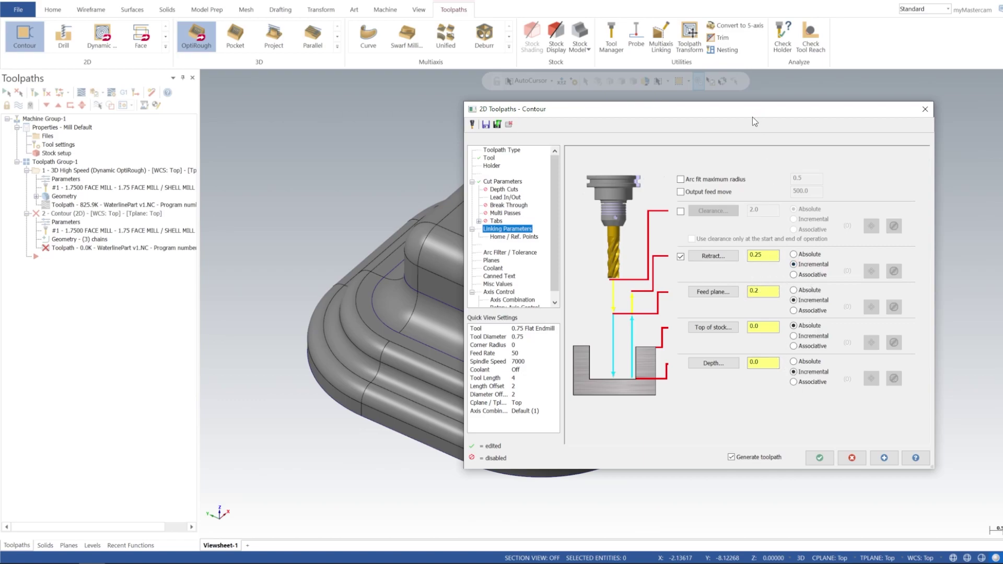
{"action": "left_click_drag", "start_coordinate": [753, 117], "coordinate": [815, 118]}
{"action": "middle_click_drag", "start_coordinate": [332, 338], "coordinate": [412, 285]}
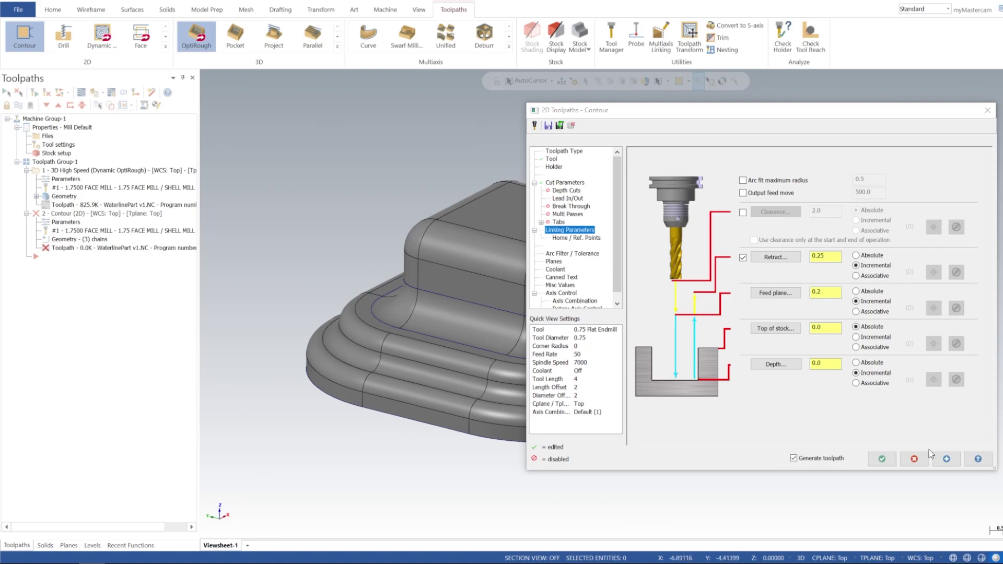
Step: Generate the contour toolpath, then start a 3D Waterline toolpath for Toolpath Group-1
{"action": "left_click", "coordinate": [881, 459]}
{"action": "middle_click_drag", "start_coordinate": [679, 365], "coordinate": [606, 249]}
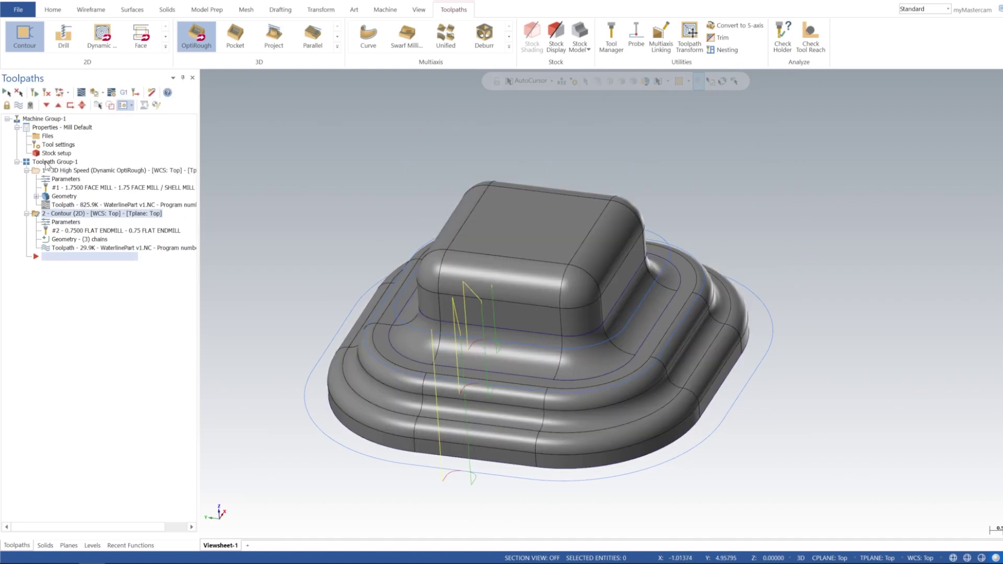
{"action": "left_click", "coordinate": [47, 165]}
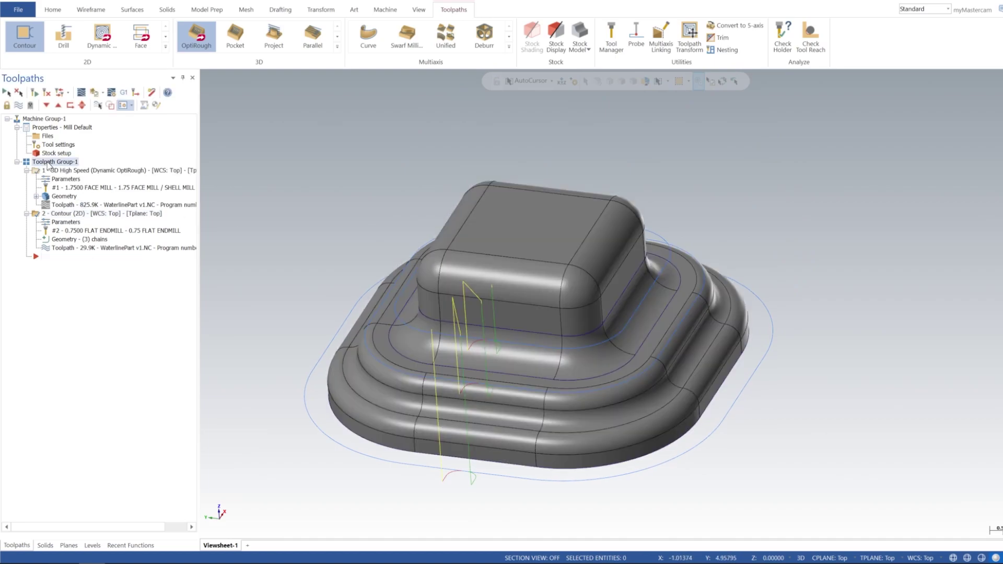
{"action": "left_click", "coordinate": [337, 39]}
{"action": "left_click", "coordinate": [201, 115]}
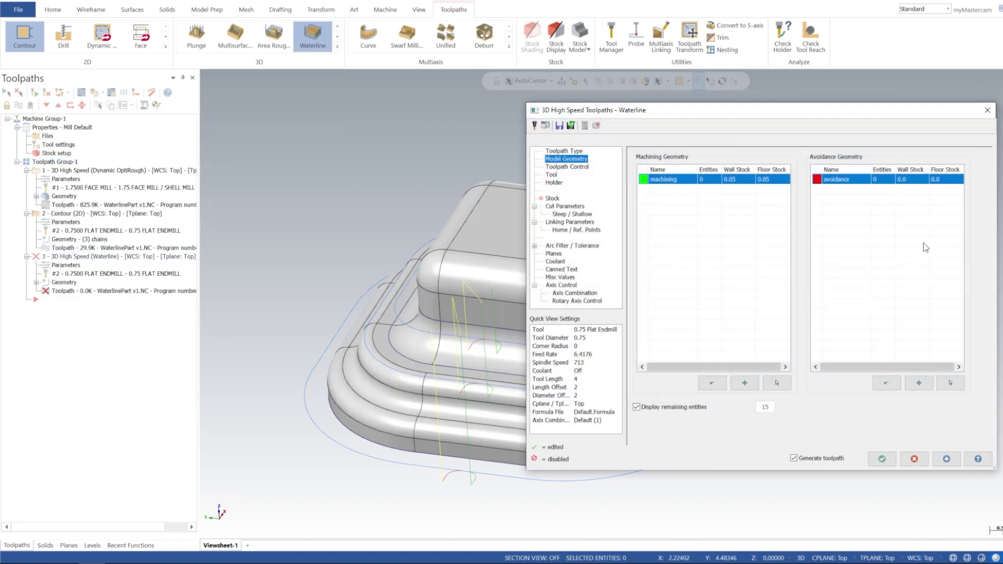
Step: Select the top block's fillet faces and the full ring of inner fillet faces
{"action": "left_click", "coordinate": [776, 385]}
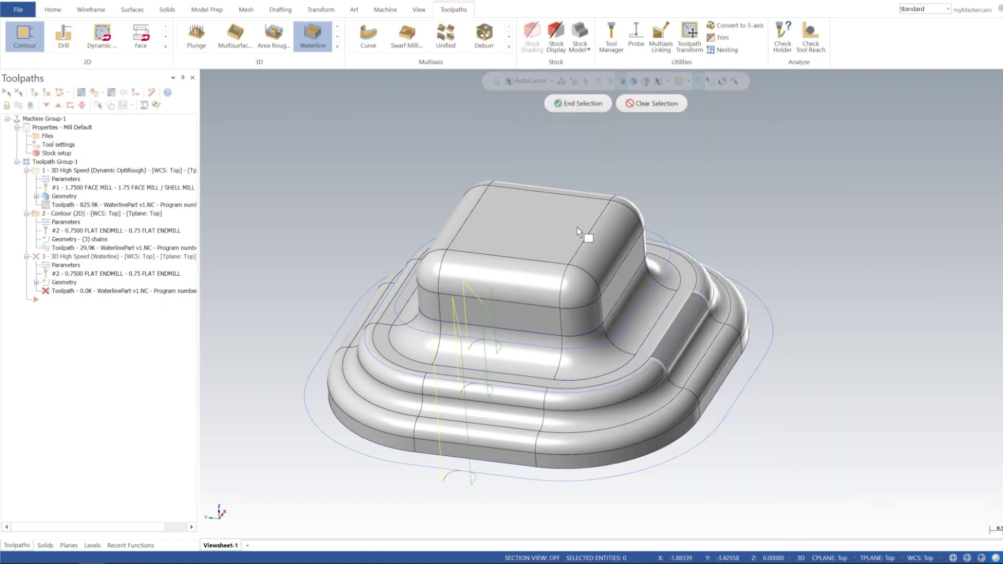
{"action": "left_click", "coordinate": [601, 259]}
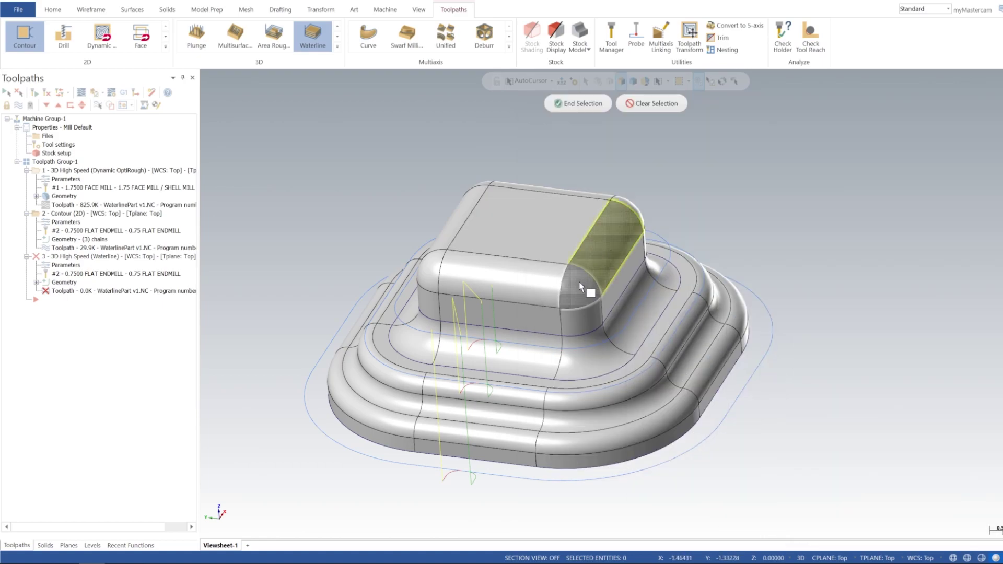
{"action": "left_click", "coordinate": [470, 264]}
{"action": "left_click", "coordinate": [463, 225]}
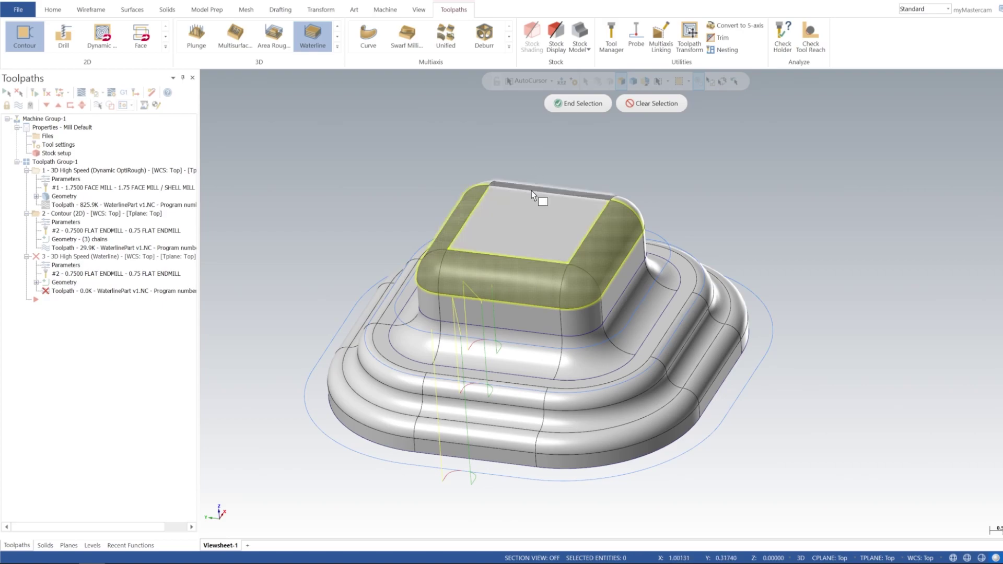
{"action": "middle_click_drag", "start_coordinate": [531, 234], "coordinate": [534, 285]}
{"action": "left_click", "coordinate": [490, 190]}
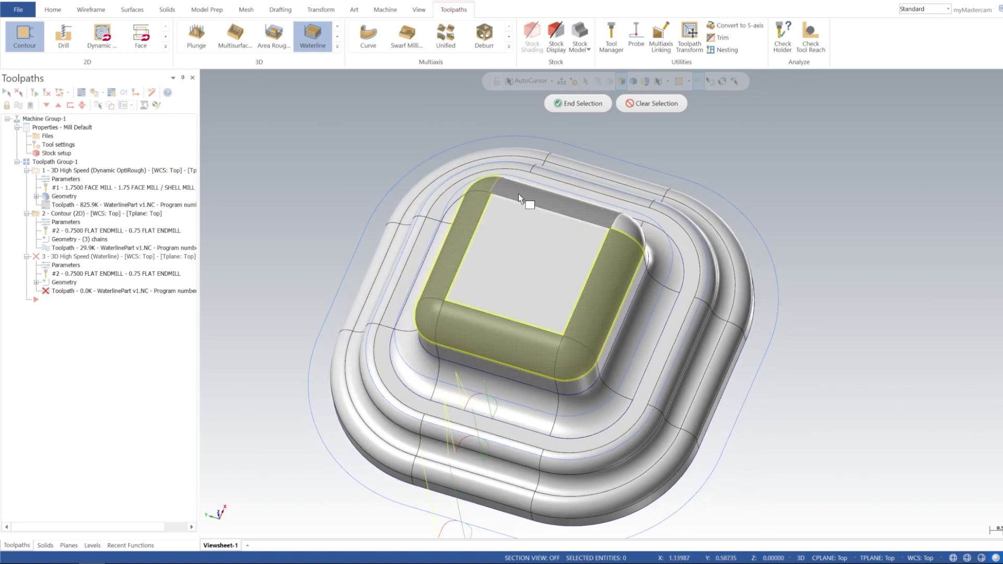
{"action": "middle_click_drag", "start_coordinate": [632, 230], "coordinate": [663, 325]}
{"action": "left_click", "coordinate": [648, 361]}
{"action": "left_click", "coordinate": [519, 389]}
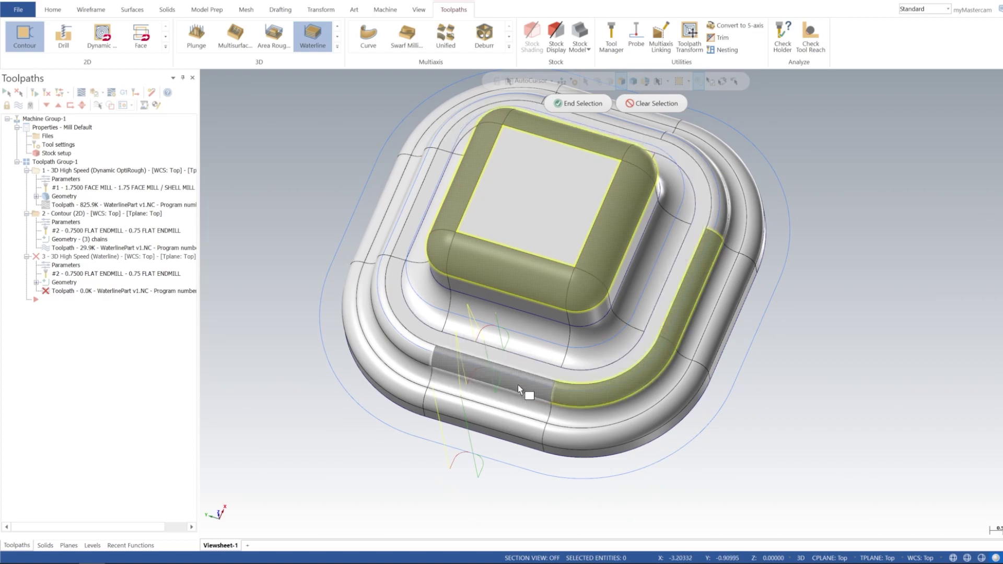
{"action": "left_click", "coordinate": [416, 351]}
{"action": "left_click", "coordinate": [424, 292]}
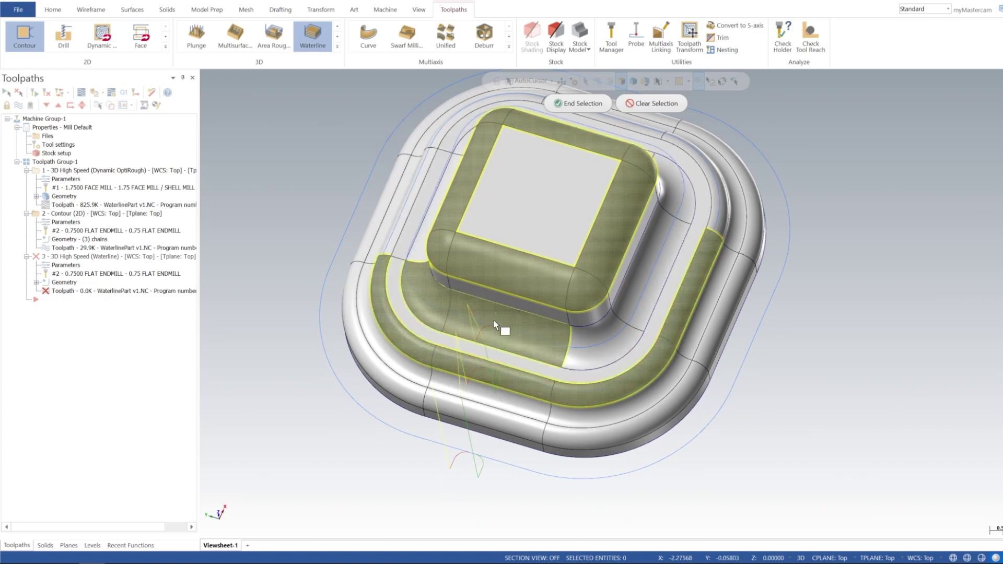
{"action": "left_click", "coordinate": [554, 326]}
{"action": "left_click", "coordinate": [637, 293]}
{"action": "left_click", "coordinate": [678, 194]}
{"action": "middle_click_drag", "start_coordinate": [678, 194], "coordinate": [629, 190]}
{"action": "left_click", "coordinate": [494, 152]}
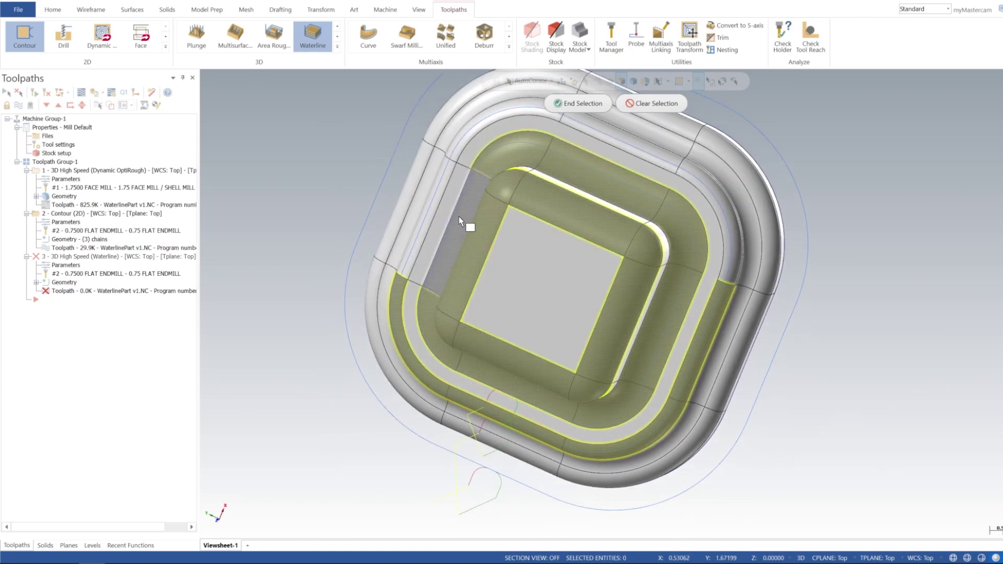
Step: Add the outer fillet faces around the part, completing the 40 machining entities
{"action": "middle_click_drag", "start_coordinate": [477, 268], "coordinate": [626, 166]}
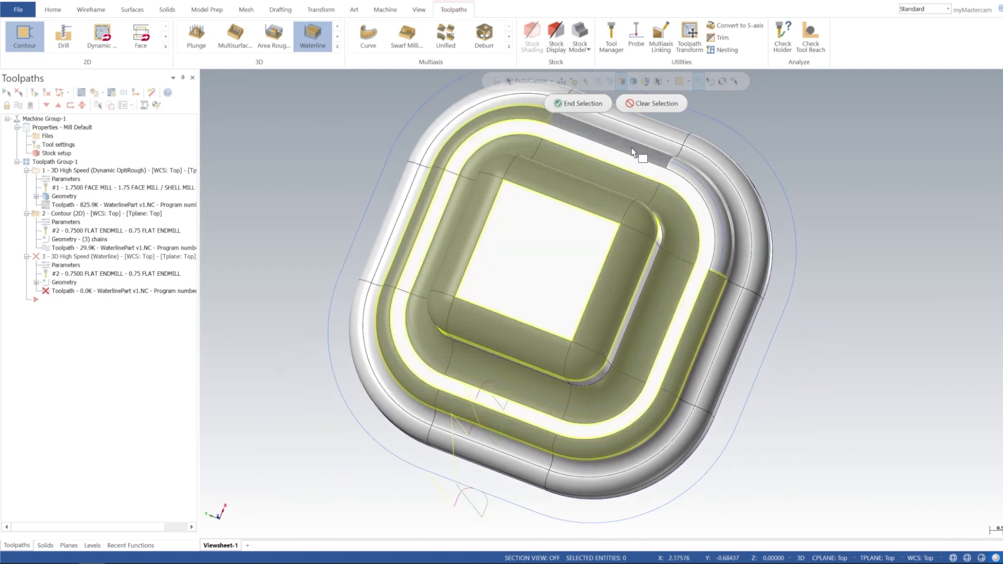
{"action": "left_click", "coordinate": [725, 165]}
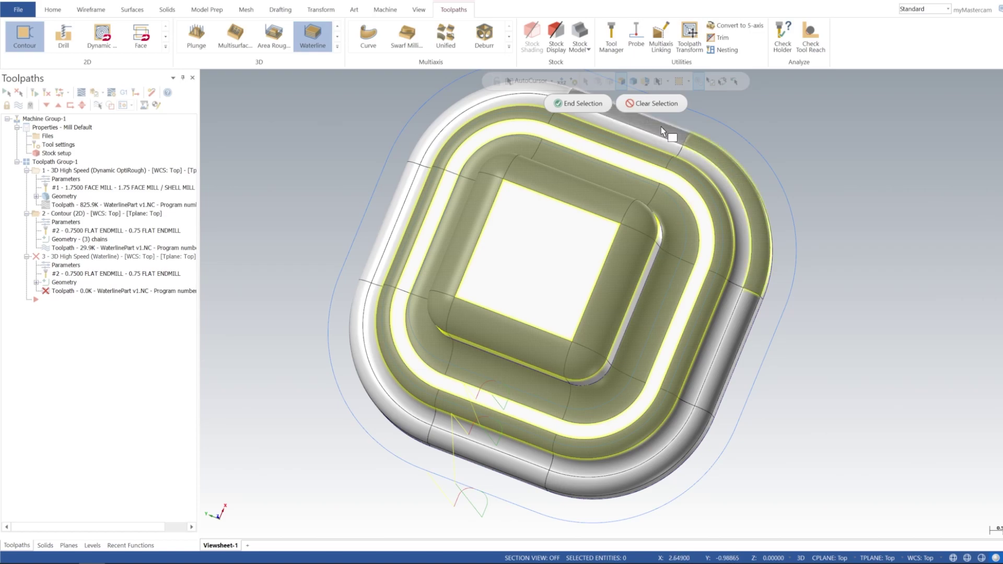
{"action": "left_click", "coordinate": [601, 123]}
{"action": "left_click", "coordinate": [738, 342]}
{"action": "left_click", "coordinate": [682, 428]}
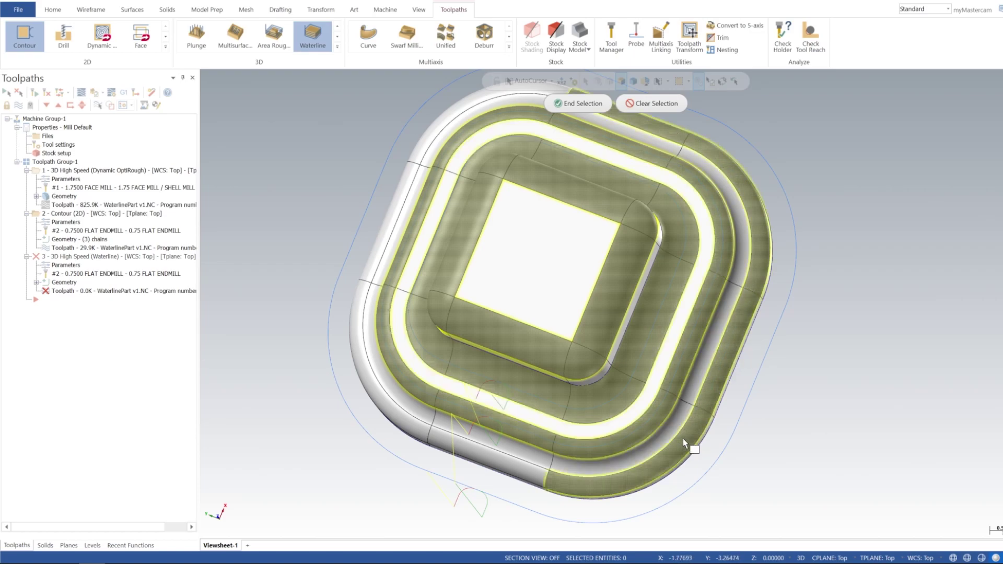
{"action": "left_click", "coordinate": [488, 466]}
{"action": "left_click", "coordinate": [394, 409]}
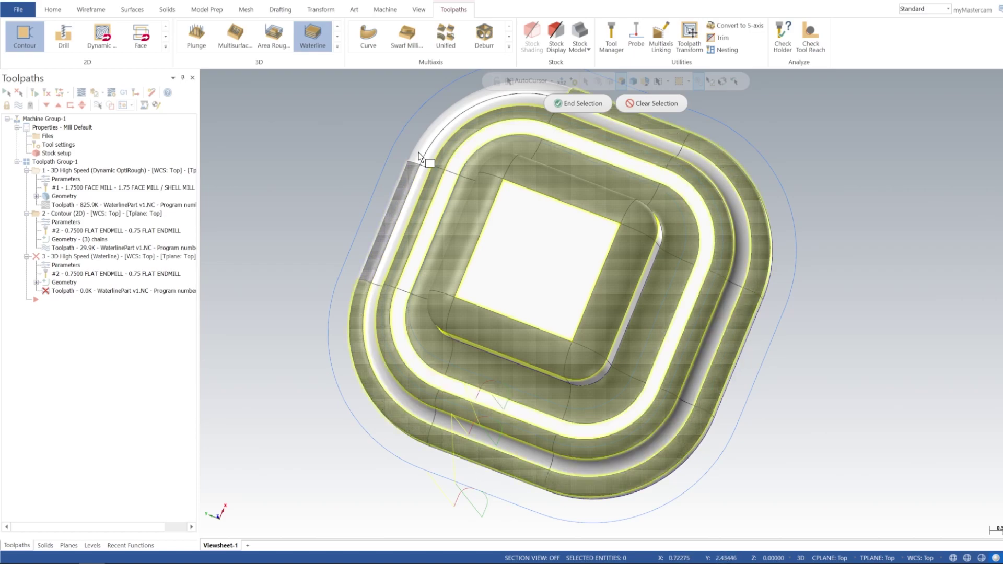
{"action": "left_click", "coordinate": [378, 244]}
{"action": "middle_click_drag", "start_coordinate": [443, 128], "coordinate": [467, 267]}
{"action": "mouse_move", "coordinate": [580, 243]}
{"action": "middle_mouse_down"}
{"action": "mouse_move", "coordinate": [569, 331]}
{"action": "mouse_move", "coordinate": [582, 252]}
{"action": "mouse_move", "coordinate": [602, 253]}
{"action": "mouse_move", "coordinate": [617, 280]}
{"action": "mouse_move", "coordinate": [597, 251]}
{"action": "middle_mouse_up"}
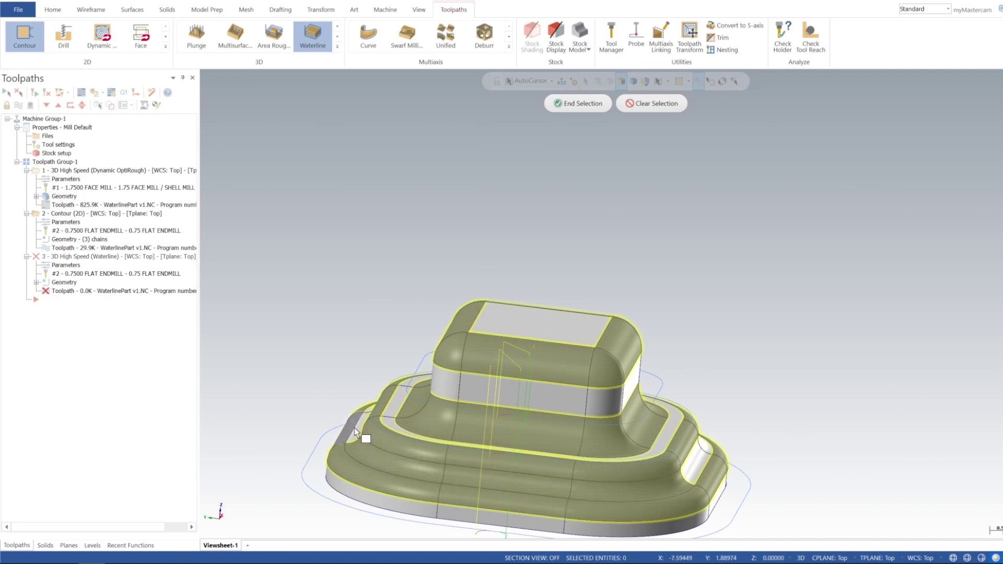
{"action": "middle_click_drag", "start_coordinate": [356, 434], "coordinate": [643, 387]}
{"action": "middle_click_drag", "start_coordinate": [735, 359], "coordinate": [832, 268]}
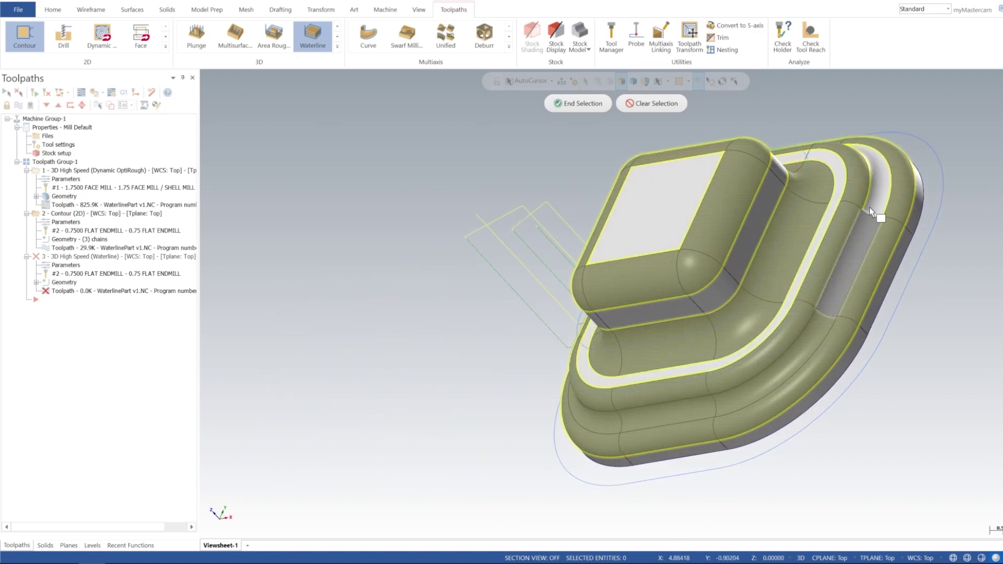
{"action": "middle_click_drag", "start_coordinate": [851, 155], "coordinate": [627, 293]}
{"action": "left_click", "coordinate": [585, 102]}
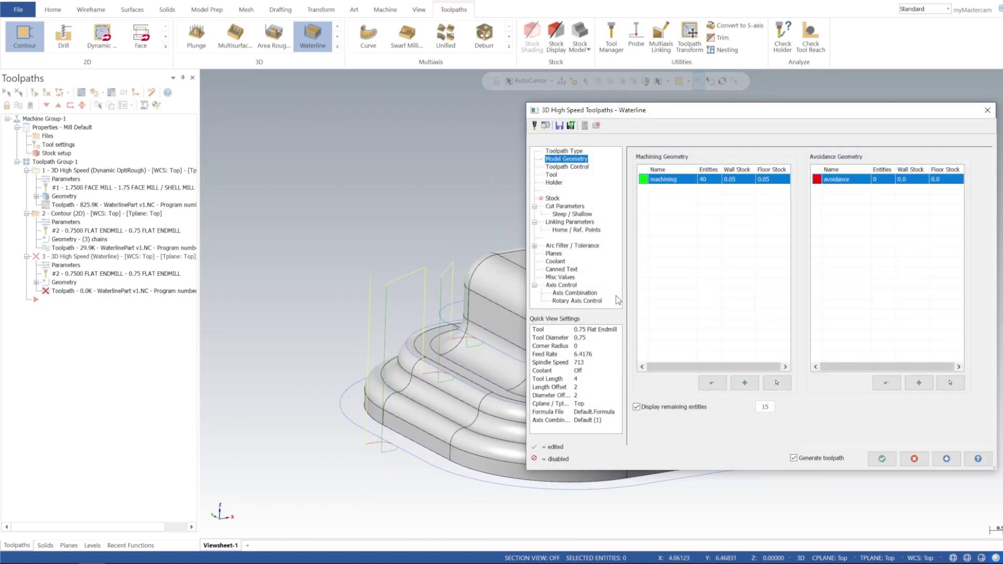
Step: Pick the flat top and step floor faces as the 3 Waterline avoidance entities
{"action": "left_click", "coordinate": [954, 381]}
{"action": "left_click", "coordinate": [575, 268]}
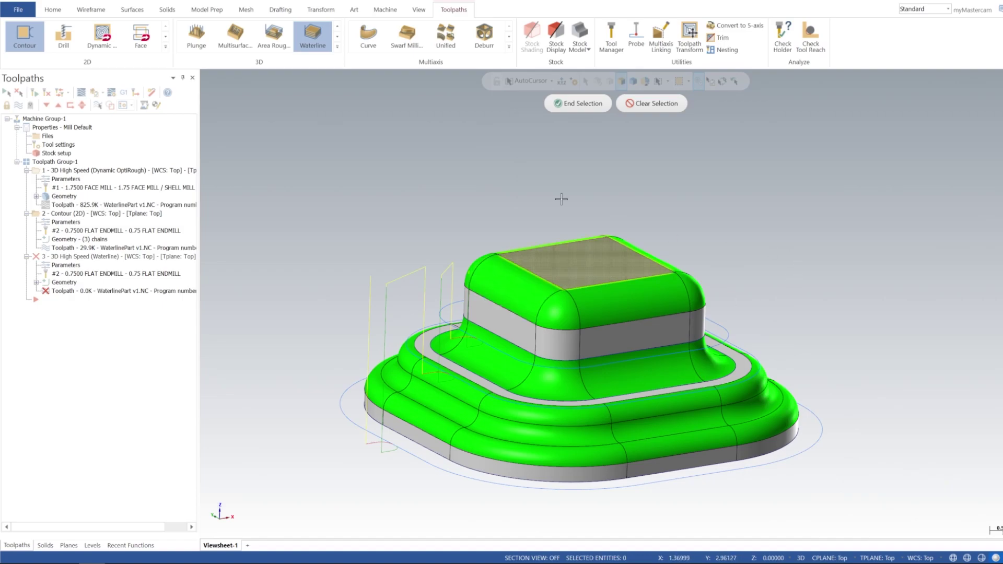
{"action": "middle_click_drag", "start_coordinate": [579, 141], "coordinate": [443, 314], "text": "ctrl"}
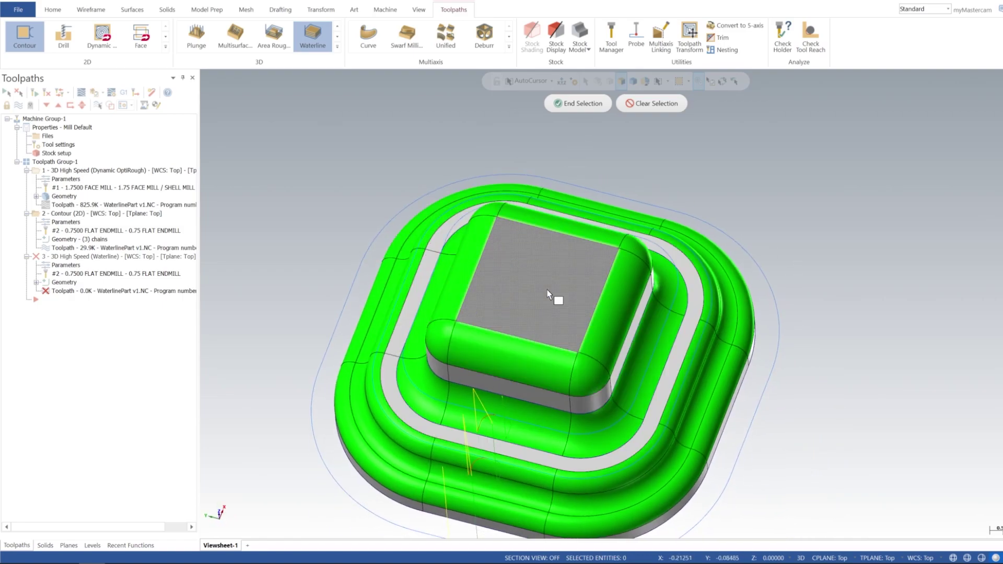
{"action": "middle_click_drag", "start_coordinate": [582, 343], "coordinate": [532, 343], "text": "ctrl"}
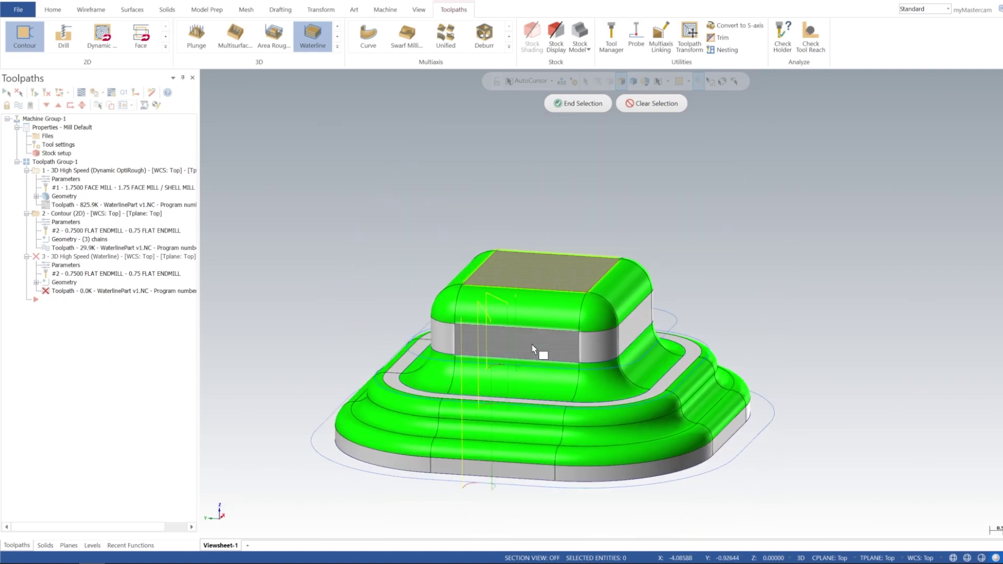
{"action": "middle_click_drag", "start_coordinate": [630, 310], "coordinate": [589, 407], "text": "ctrl"}
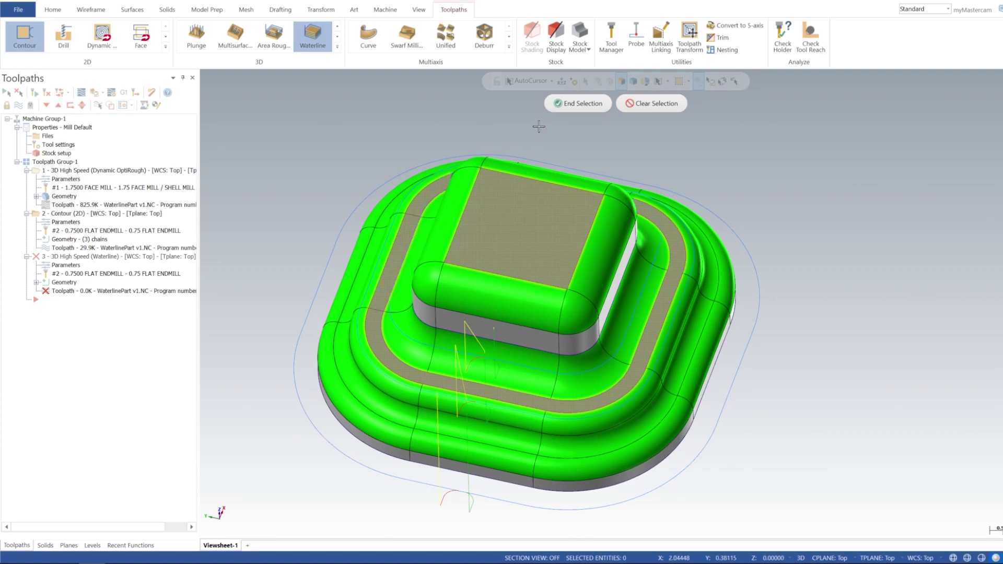
{"action": "left_click", "coordinate": [577, 103]}
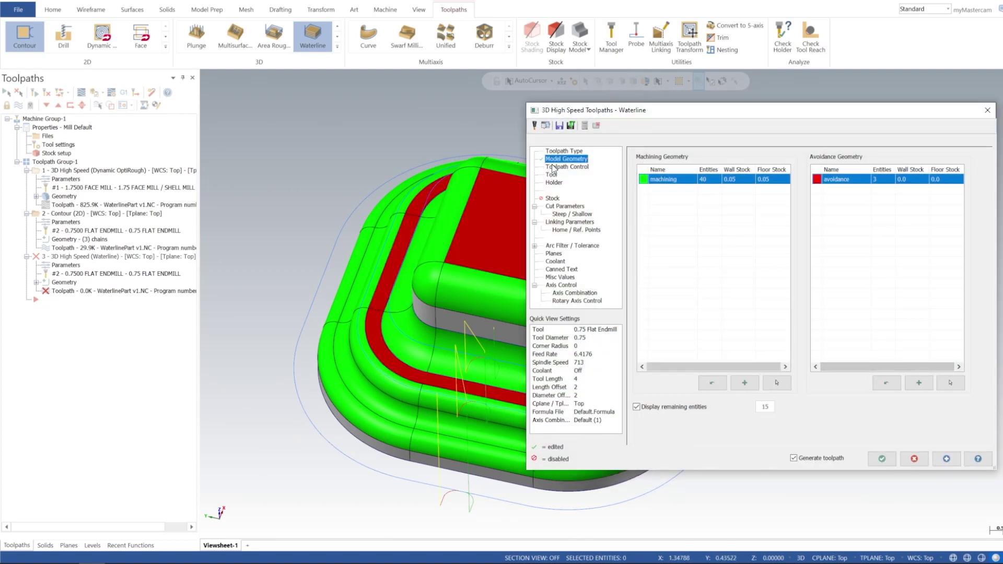
Step: Create a new 0.5 ball-nosed endmill for the Waterline toolpath
{"action": "left_click", "coordinate": [564, 167]}
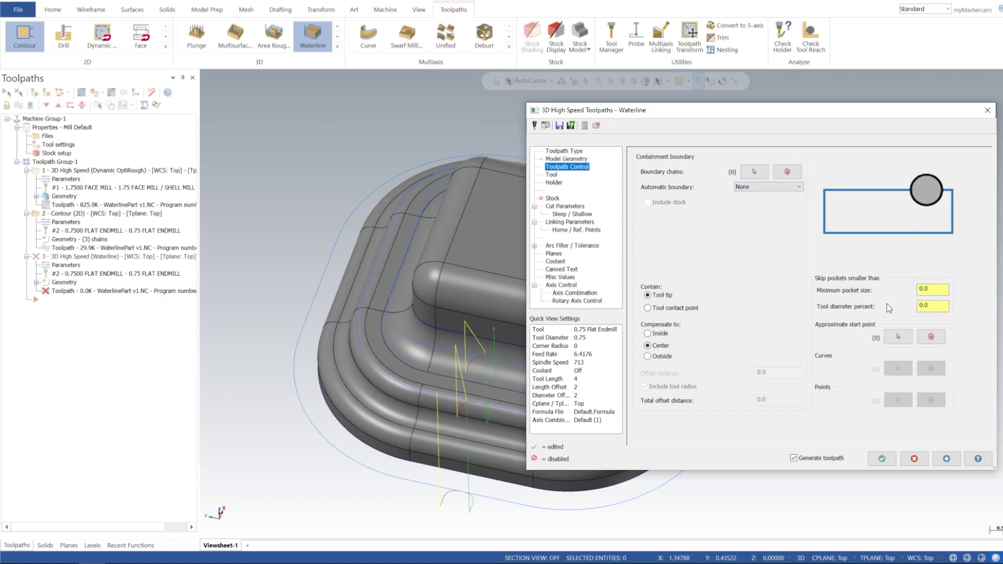
{"action": "left_click", "coordinate": [551, 175]}
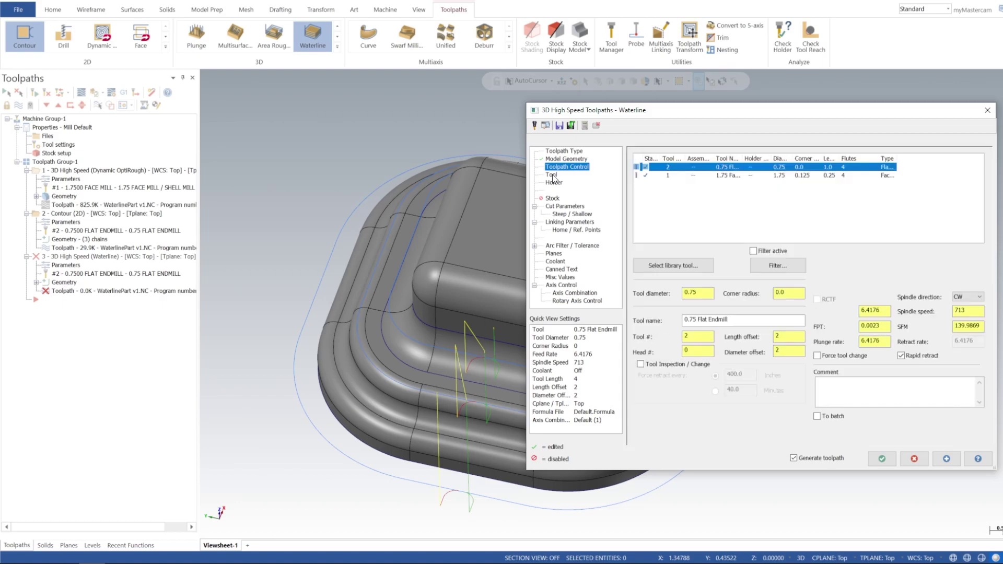
{"action": "right_click", "coordinate": [755, 212]}
{"action": "left_click", "coordinate": [811, 231]}
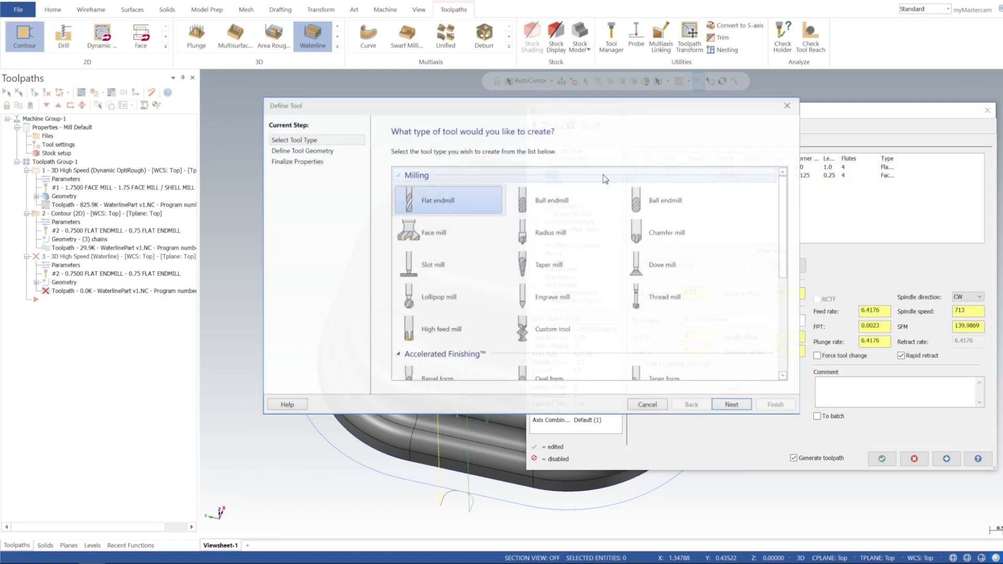
{"action": "double_click", "coordinate": [566, 219]}
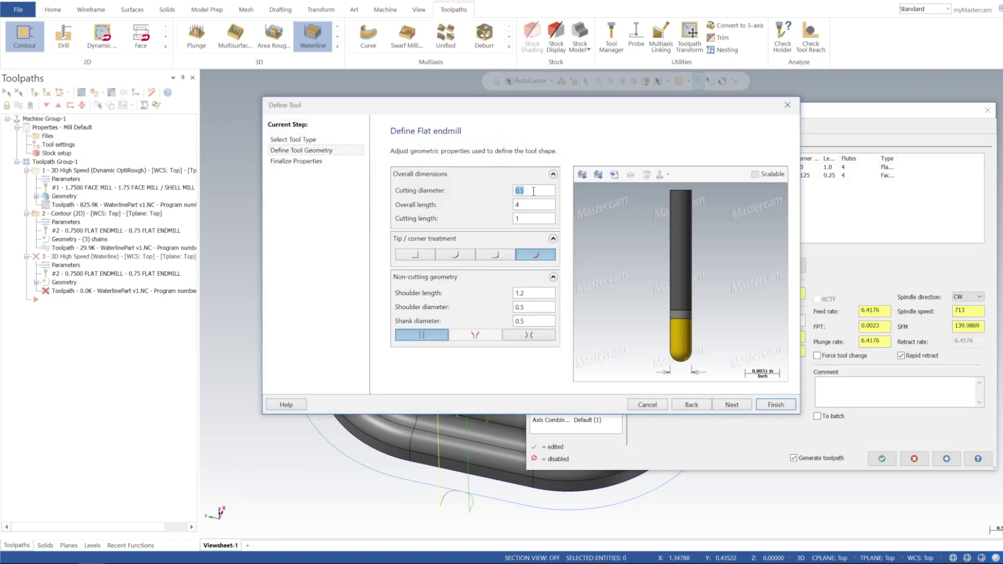
{"action": "left_click", "coordinate": [775, 404]}
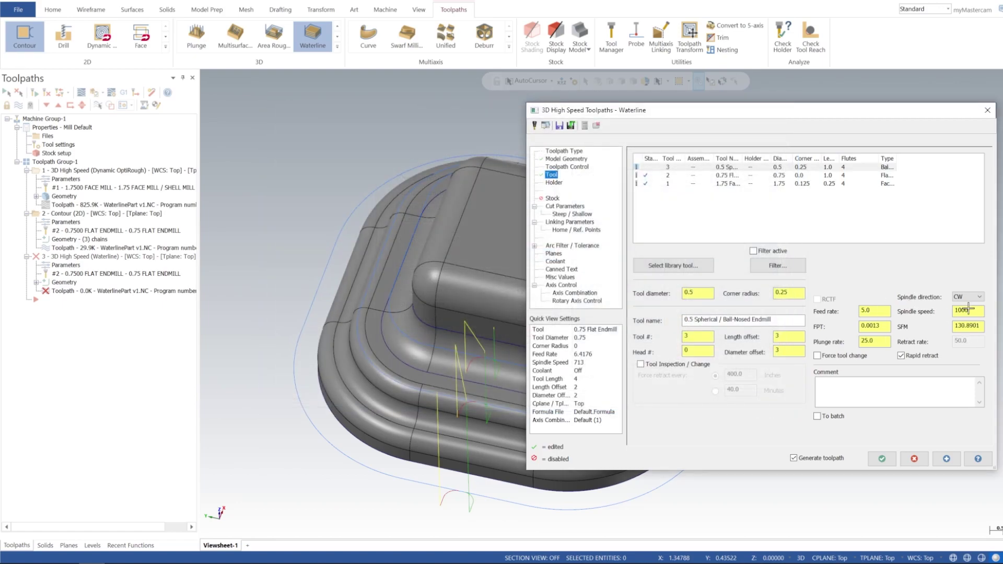
Step: Set the ball endmill to 7000 spindle speed with feed and plunge rates of 60
{"action": "left_click_drag", "start_coordinate": [975, 314], "coordinate": [898, 313]}
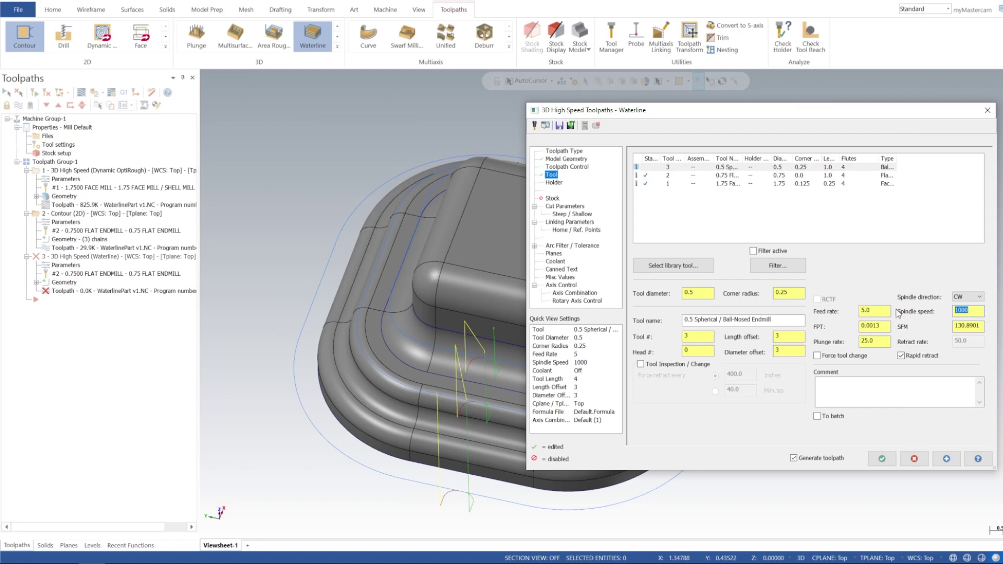
{"action": "type", "text": "700"}
{"action": "left_click", "coordinate": [870, 310]}
{"action": "key", "text": "Tab"}
{"action": "key", "text": "Tab"}
{"action": "type", "text": "60"}
{"action": "key", "text": "Return"}
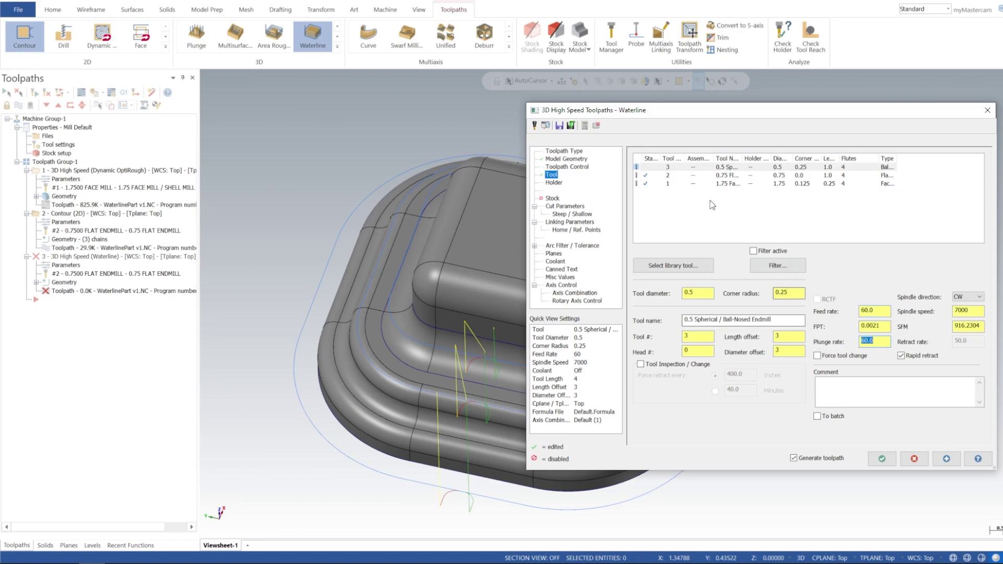
Step: Keep One Way open contour direction and cut by depth with a 0.02 stepdown
{"action": "left_click", "coordinate": [563, 207]}
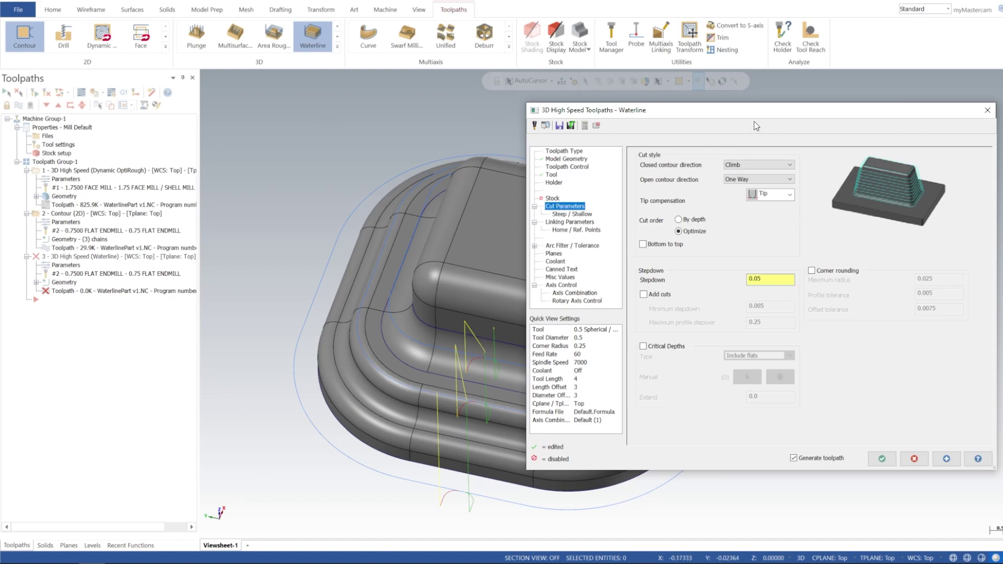
{"action": "left_click_drag", "start_coordinate": [767, 114], "coordinate": [779, 139]}
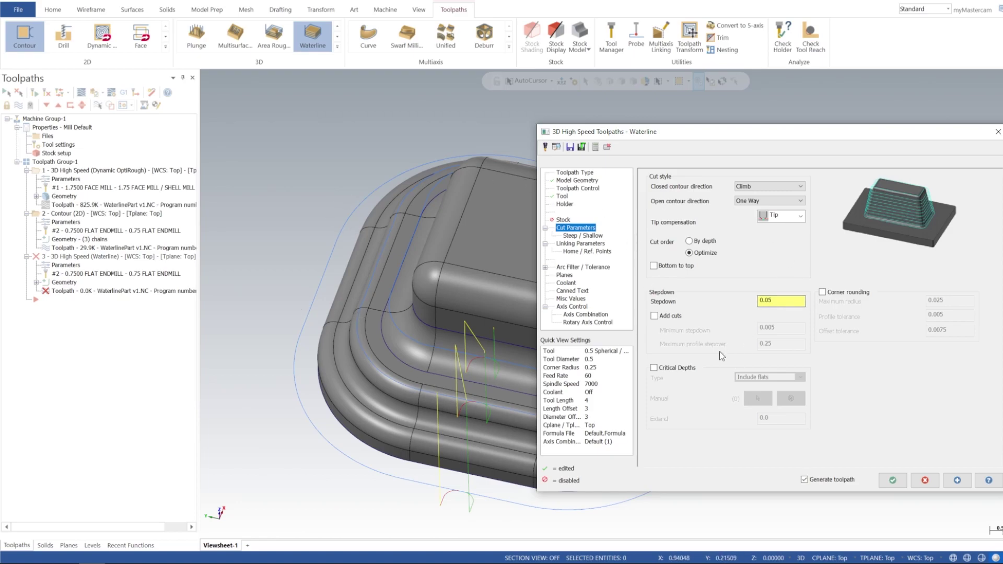
{"action": "left_click", "coordinate": [774, 200]}
{"action": "left_click", "coordinate": [774, 200]}
{"action": "left_click_drag", "start_coordinate": [763, 139], "coordinate": [741, 122]}
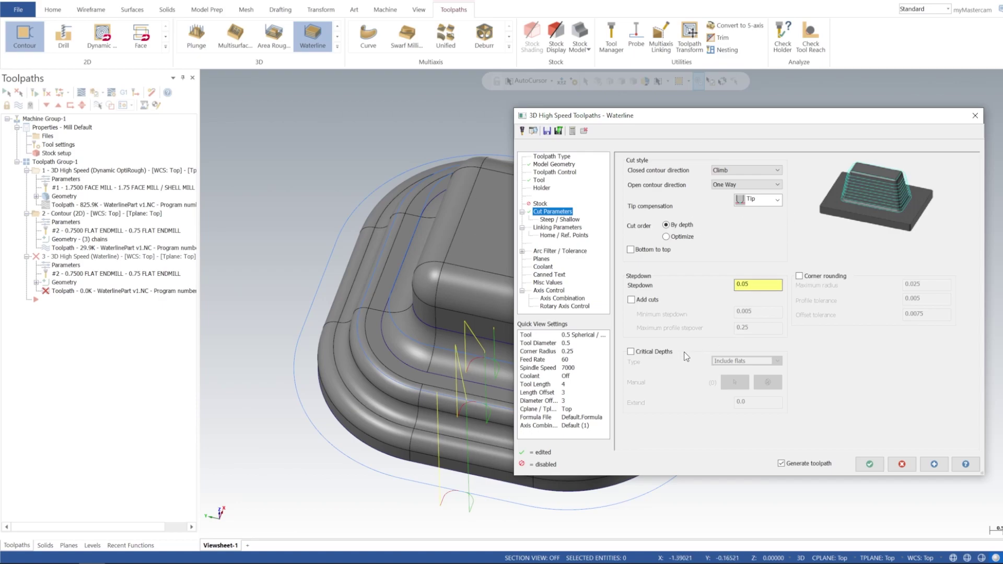
{"action": "left_click", "coordinate": [759, 285]}
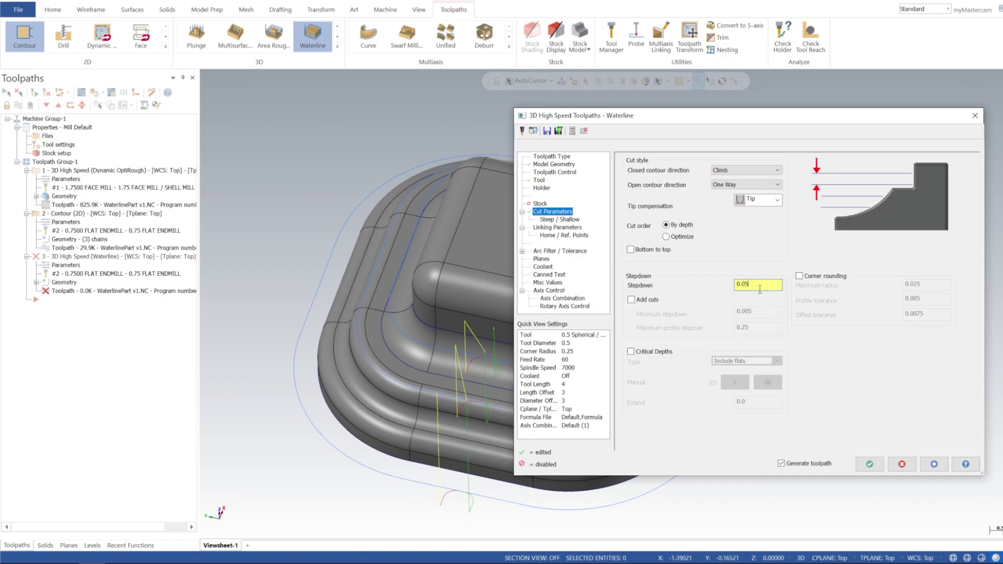
{"action": "type", "text": ".0"}
Step: Turn on added cuts with 0.002 minimum stepdown and 0.05 maximum profile stepover
{"action": "left_click", "coordinate": [647, 301]}
{"action": "left_click", "coordinate": [759, 312]}
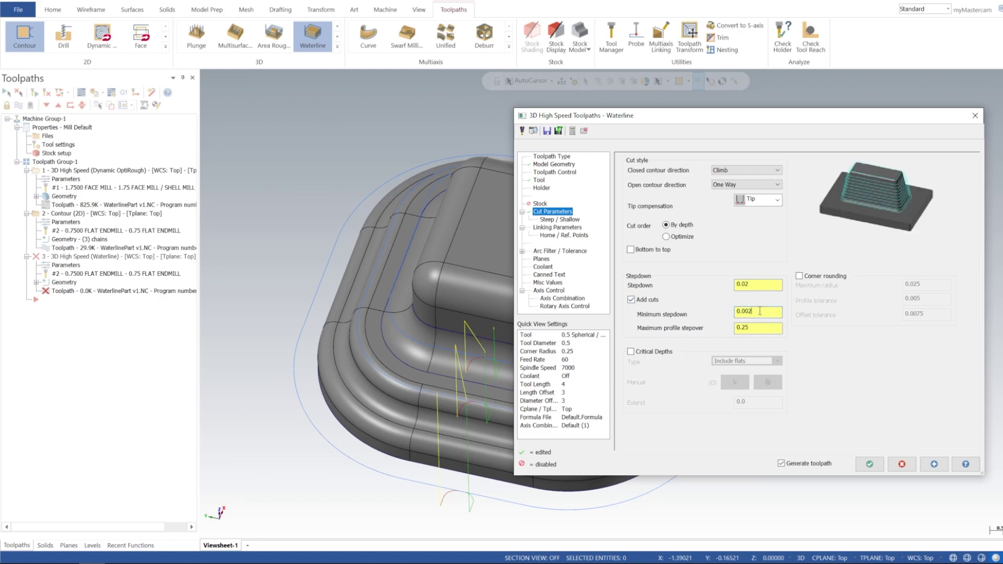
{"action": "left_click_drag", "start_coordinate": [753, 330], "coordinate": [746, 329]}
{"action": "type", "text": ".05"}
{"action": "key", "text": "Tab"}
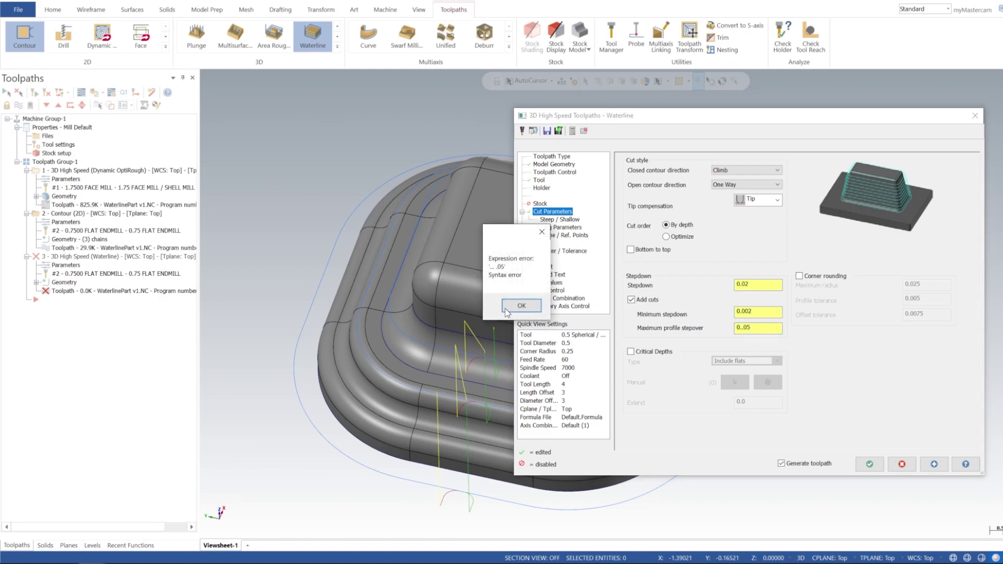
{"action": "left_click", "coordinate": [512, 310]}
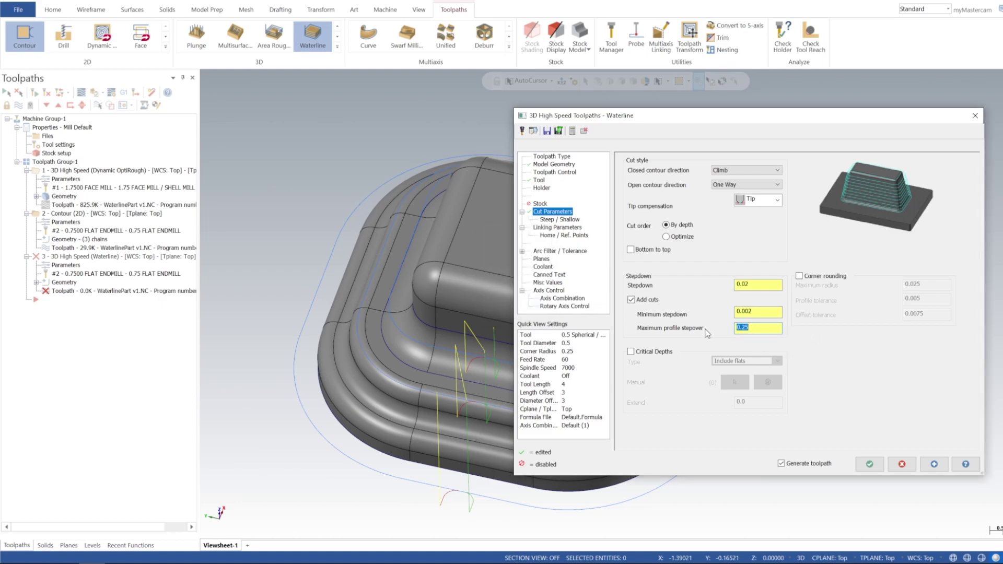
{"action": "type", "text": ".0"}
{"action": "left_click", "coordinate": [757, 312]}
Step: Try Critical Depths with Include flats, then leave it turned off
{"action": "left_click", "coordinate": [656, 353]}
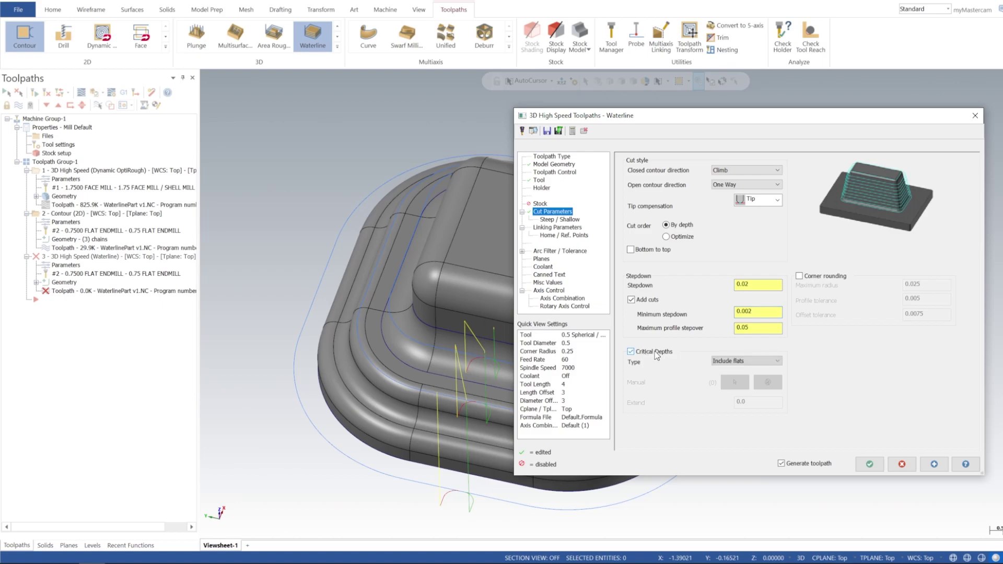
{"action": "left_click", "coordinate": [754, 360]}
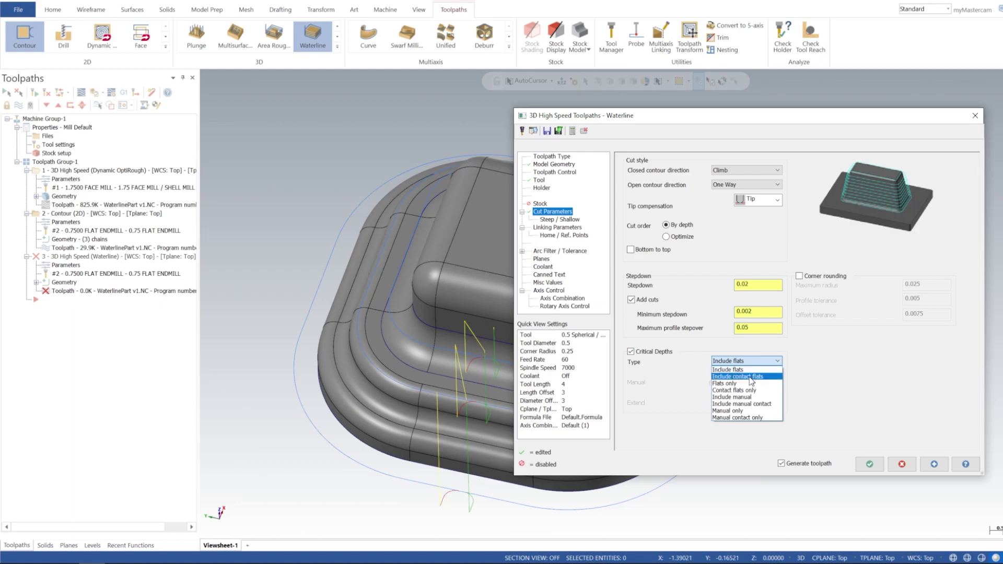
{"action": "left_click", "coordinate": [737, 369]}
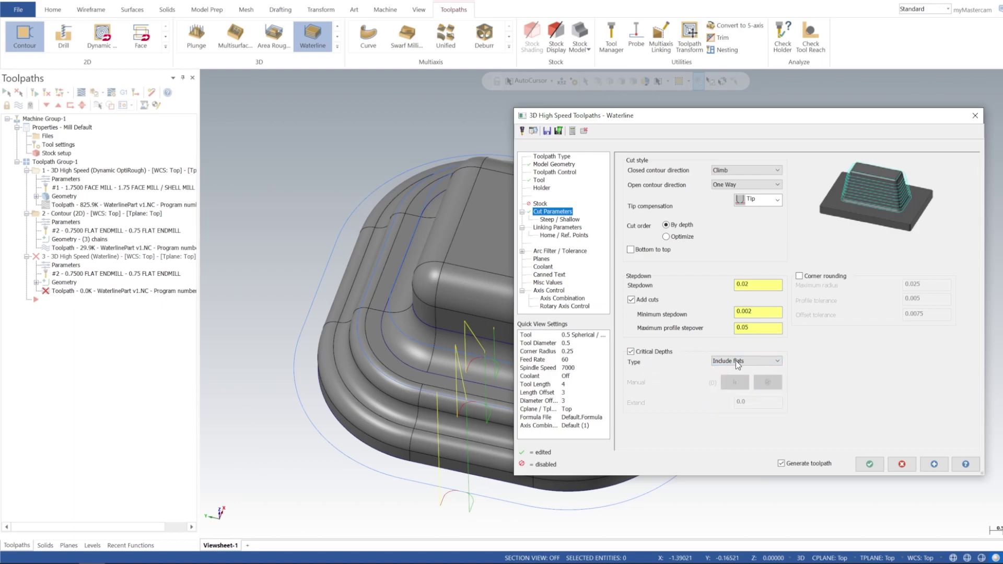
{"action": "left_click", "coordinate": [630, 352]}
{"action": "left_click", "coordinate": [560, 219]}
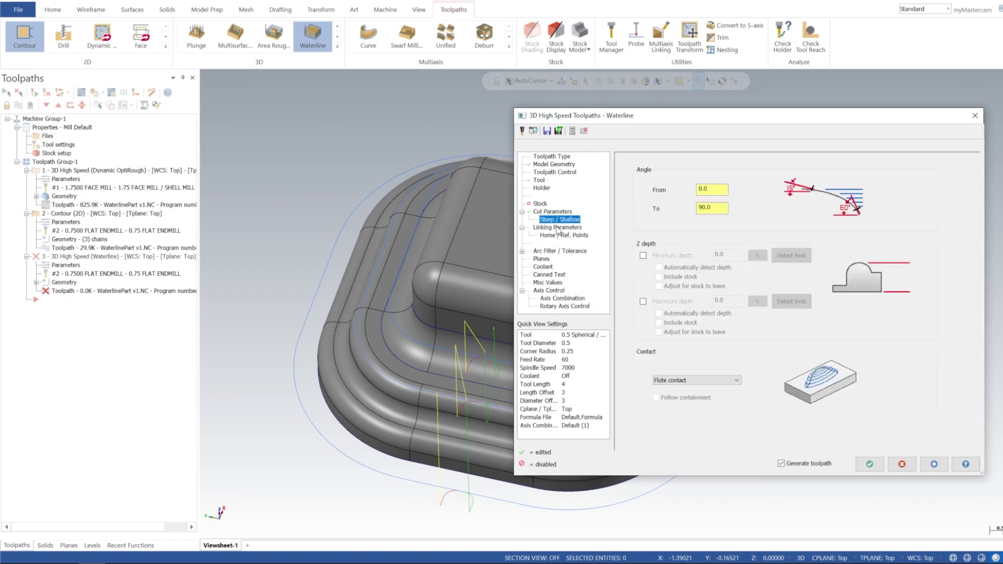
Step: Enable Maximum depth and pick the part's bottom step to set it to -2.75
{"action": "left_click", "coordinate": [643, 301]}
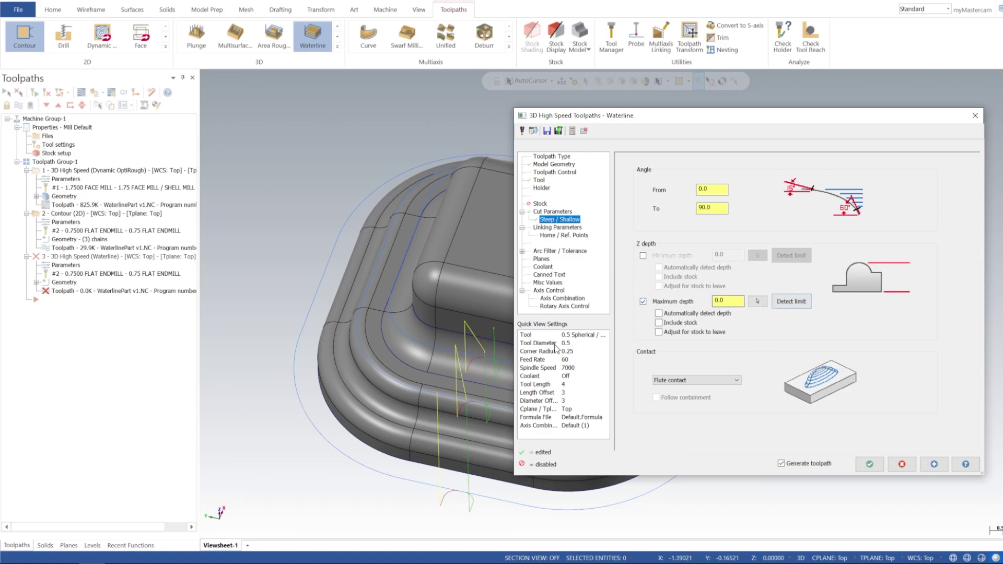
{"action": "middle_click_drag", "start_coordinate": [470, 285], "coordinate": [406, 330]}
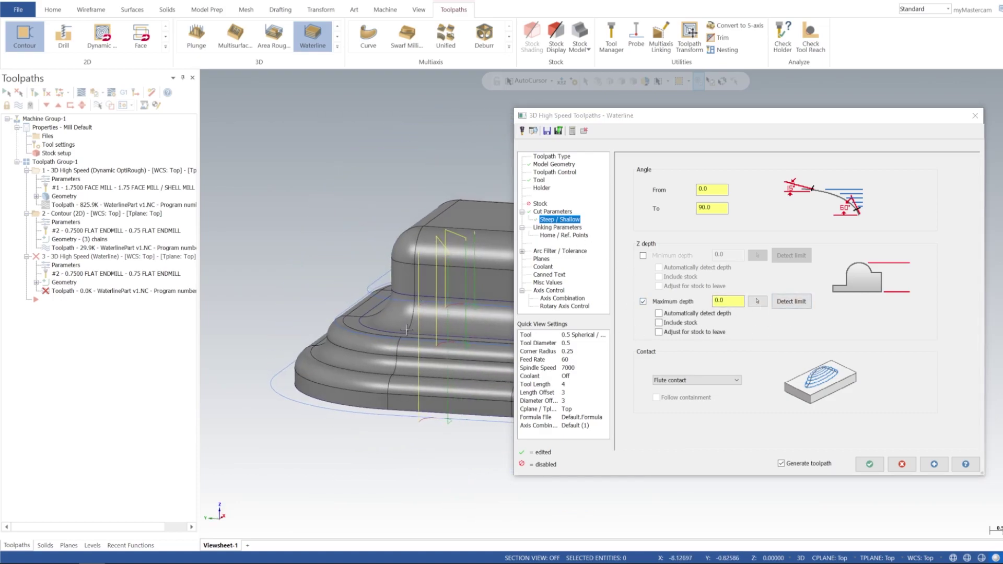
{"action": "left_click", "coordinate": [756, 302]}
{"action": "left_click", "coordinate": [397, 418]}
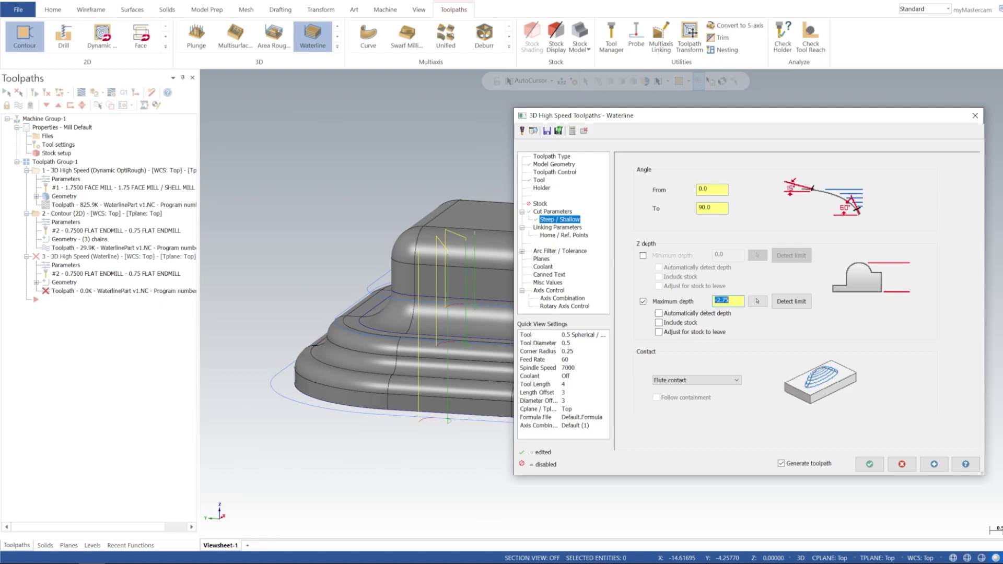
{"action": "left_click", "coordinate": [738, 299]}
{"action": "double_click", "coordinate": [738, 300]}
Step: Set the Waterline clearance plane to 0.25 and keep Tangential Ramp transitions
{"action": "left_click", "coordinate": [573, 228]}
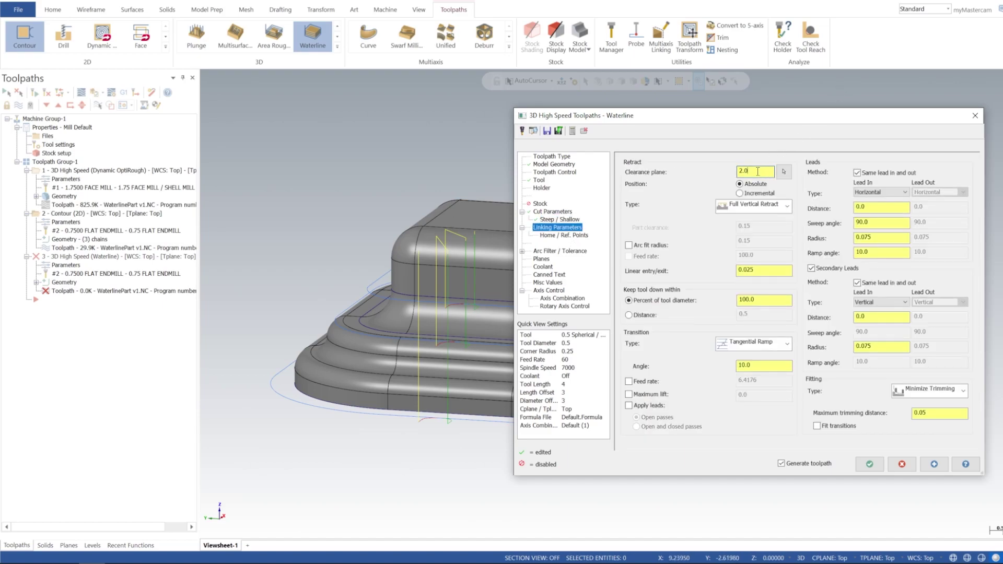
{"action": "type", "text": ".25"}
{"action": "left_click", "coordinate": [768, 270]}
{"action": "double_click", "coordinate": [768, 300]}
{"action": "left_click", "coordinate": [771, 344]}
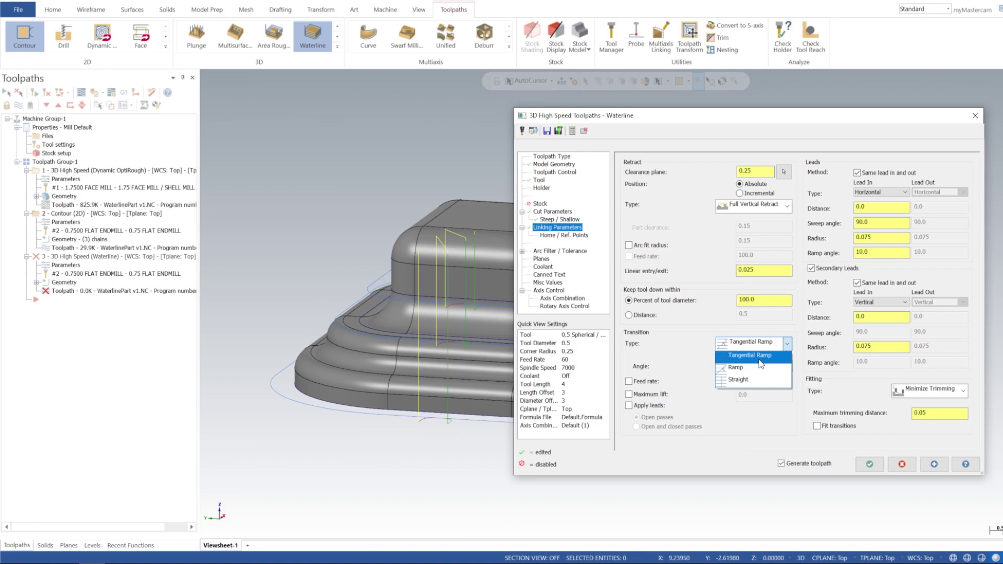
{"action": "left_click", "coordinate": [760, 356]}
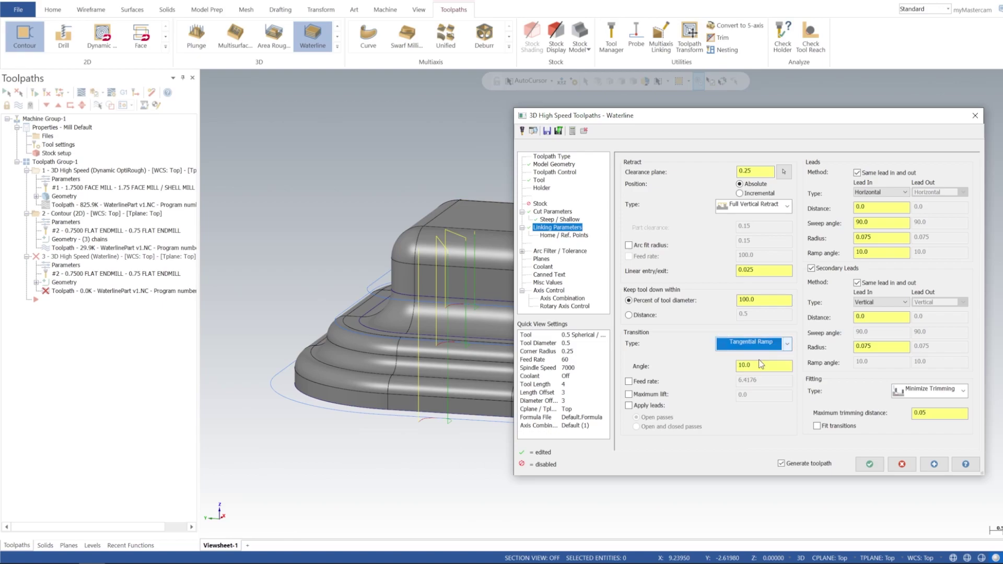
{"action": "left_click", "coordinate": [761, 365]}
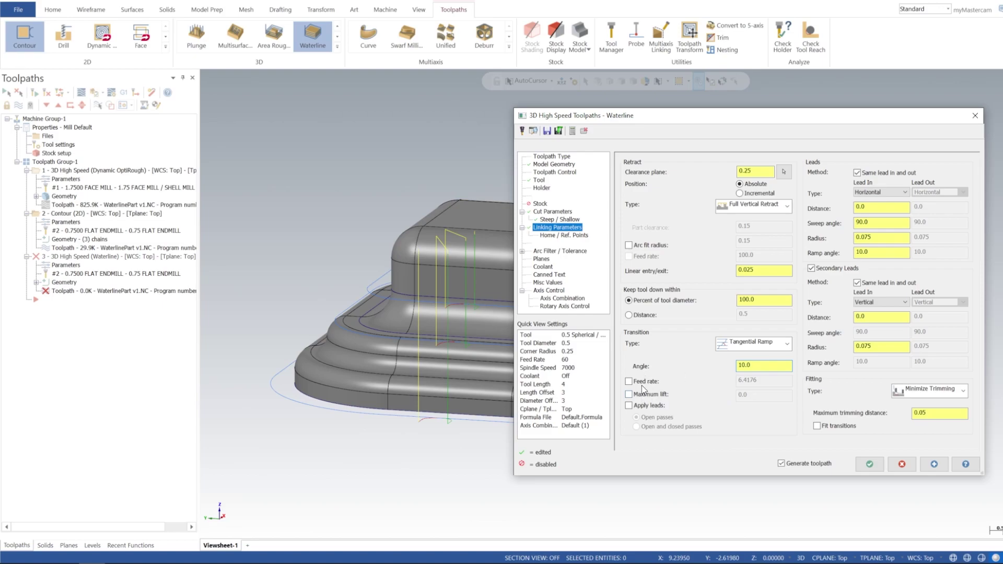
Step: Set pass fitting to Machine Entire Pass and regenerate the Waterline toolpath
{"action": "left_click", "coordinate": [906, 394]}
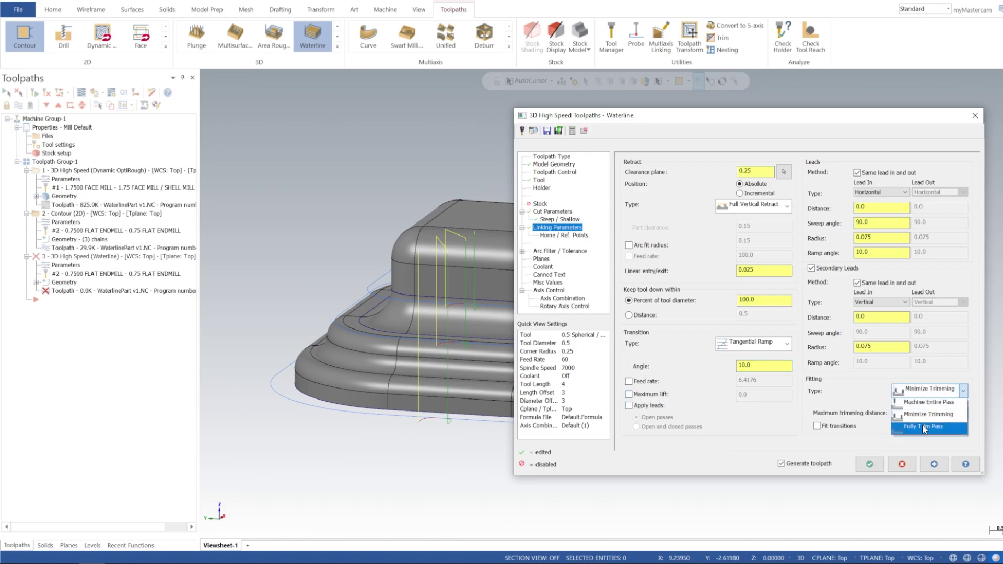
{"action": "left_click", "coordinate": [927, 403]}
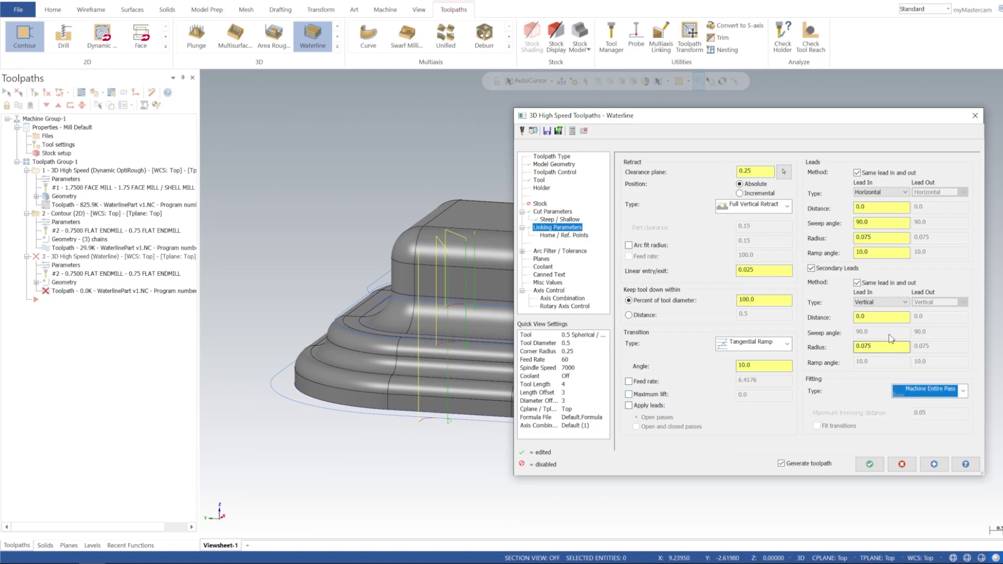
{"action": "left_click", "coordinate": [935, 465]}
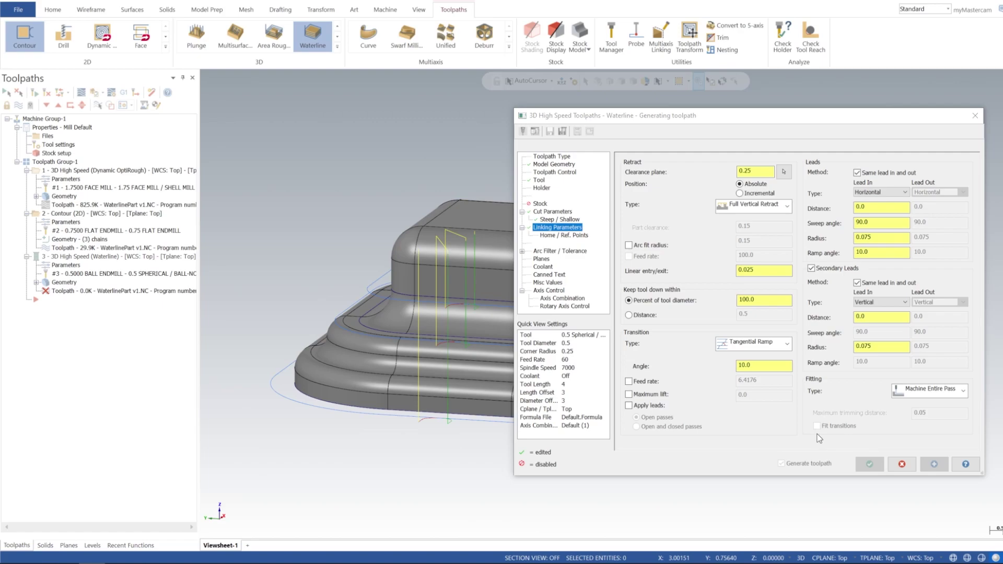
Step: Accept the Waterline settings and inspect the new ball-endmill finish toolpath around the fillet
{"action": "left_click", "coordinate": [869, 463]}
{"action": "middle_click_drag", "start_coordinate": [772, 370], "coordinate": [678, 309]}
{"action": "scroll", "coordinate": [678, 309], "scroll_direction": "up", "scroll_amount": 10}
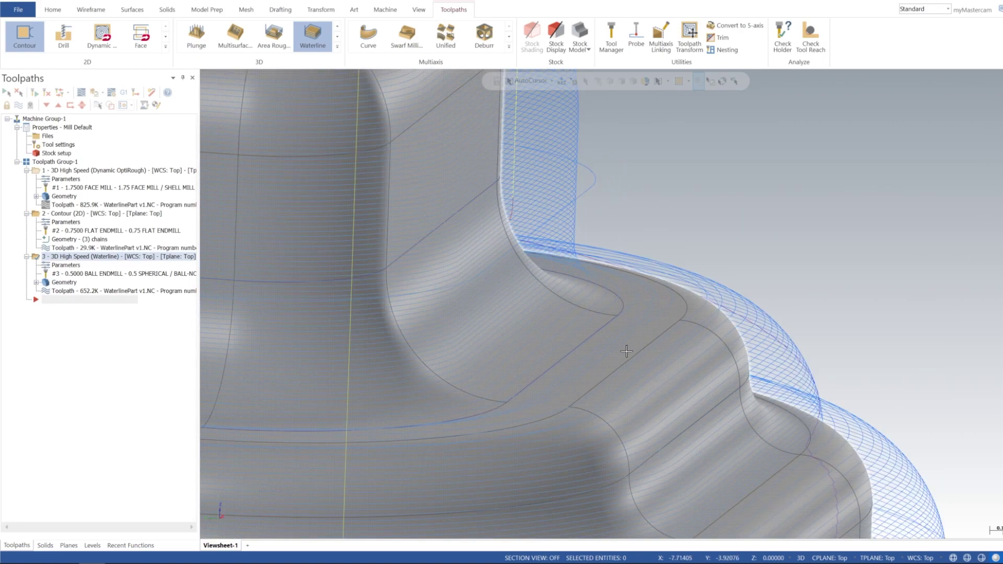
{"action": "mouse_move", "coordinate": [627, 351]}
{"action": "middle_mouse_down"}
{"action": "mouse_move", "coordinate": [634, 329]}
{"action": "mouse_move", "coordinate": [649, 344]}
{"action": "mouse_move", "coordinate": [667, 338]}
{"action": "mouse_move", "coordinate": [627, 350]}
{"action": "mouse_move", "coordinate": [661, 342]}
{"action": "mouse_move", "coordinate": [613, 329]}
{"action": "mouse_move", "coordinate": [632, 275]}
{"action": "mouse_move", "coordinate": [679, 261]}
{"action": "middle_mouse_up"}
Step: Select all three operations in Toolpath Group-1 and launch Verify on them
{"action": "scroll", "coordinate": [661, 342], "scroll_direction": "down", "scroll_amount": 10}
{"action": "left_click", "coordinate": [65, 164]}
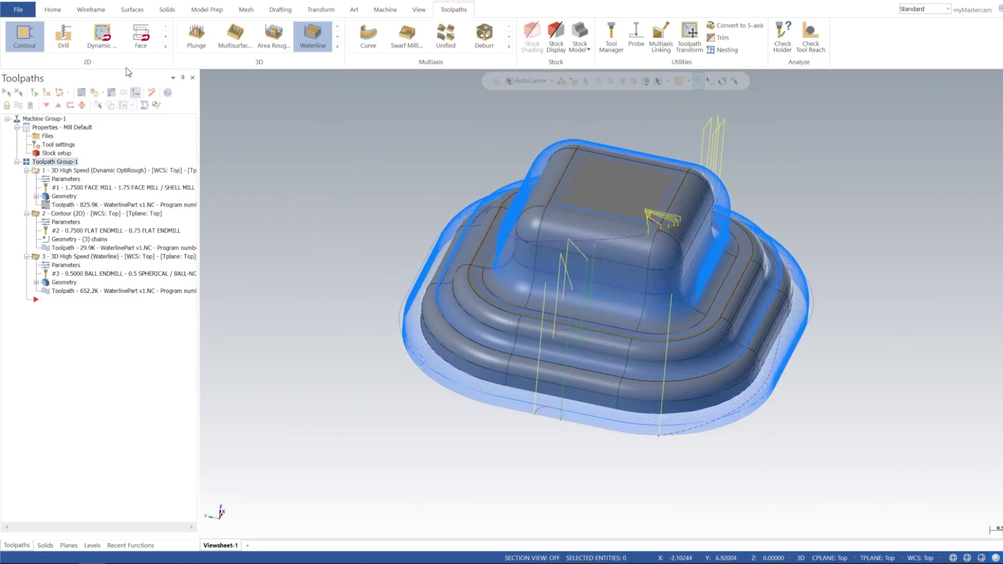
{"action": "left_click", "coordinate": [94, 92]}
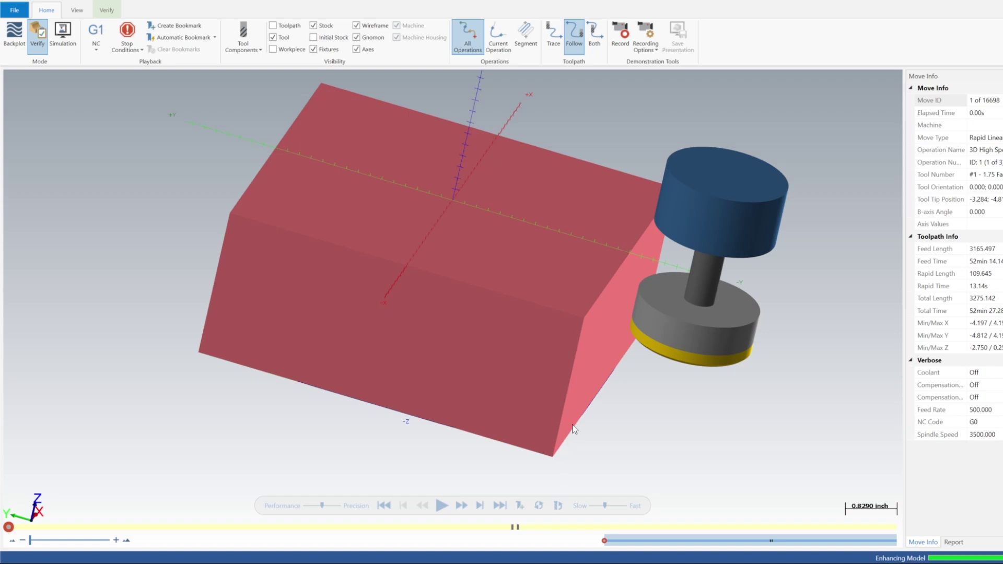
Step: Switch the simulator to the Isometric (WCS) view and orbit the stock to a better angle
{"action": "right_click", "coordinate": [692, 428]}
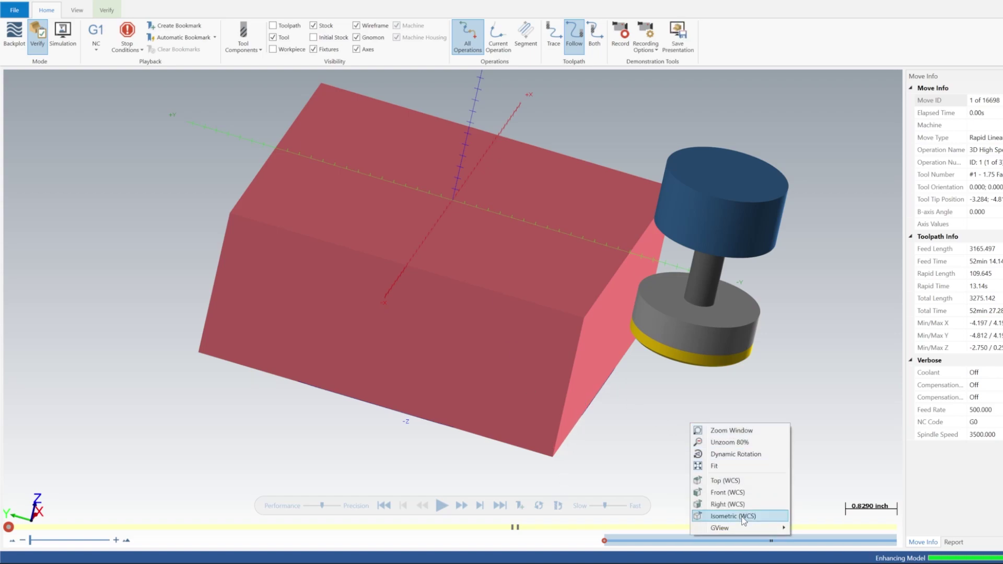
{"action": "left_click", "coordinate": [710, 513]}
{"action": "left_click_drag", "start_coordinate": [562, 355], "coordinate": [561, 320]}
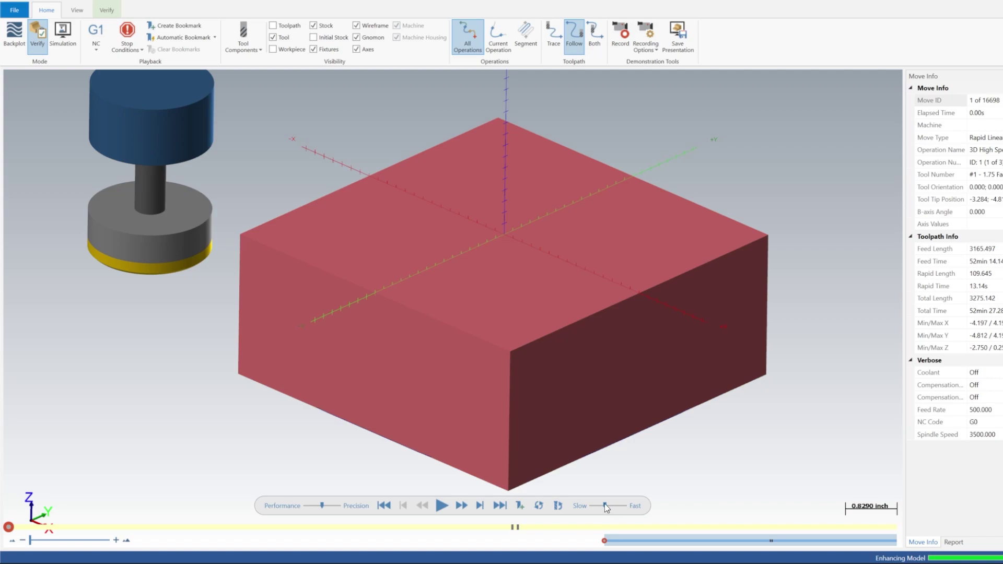
Step: Tune the speed and performance sliders, play the cutting simulation, and orbit the cut part
{"action": "left_click_drag", "start_coordinate": [606, 508], "coordinate": [597, 509]}
{"action": "left_click_drag", "start_coordinate": [323, 507], "coordinate": [309, 507]}
{"action": "left_click_drag", "start_coordinate": [597, 505], "coordinate": [606, 505]}
{"action": "left_click", "coordinate": [442, 506]}
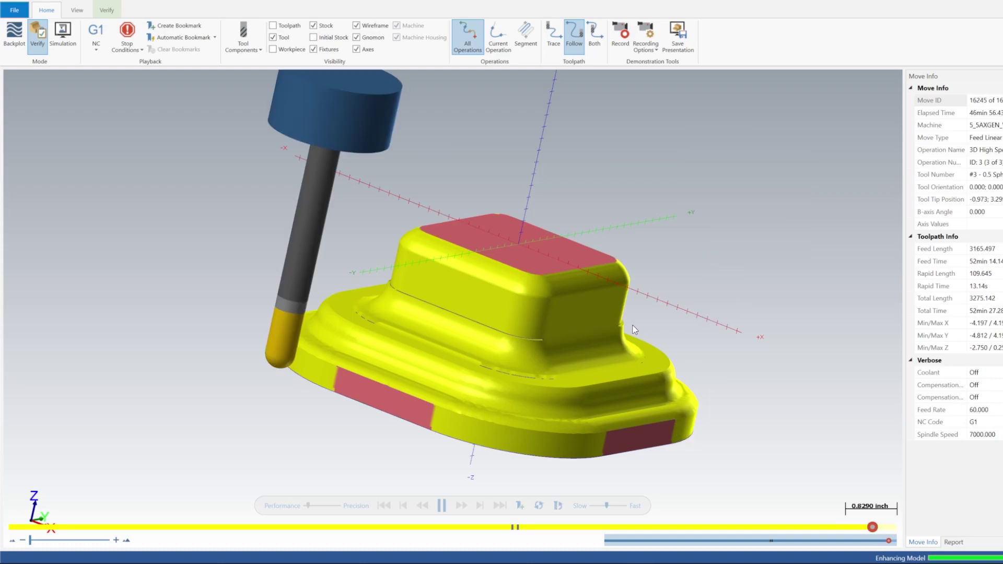
{"action": "middle_click_drag", "start_coordinate": [622, 330], "coordinate": [600, 346]}
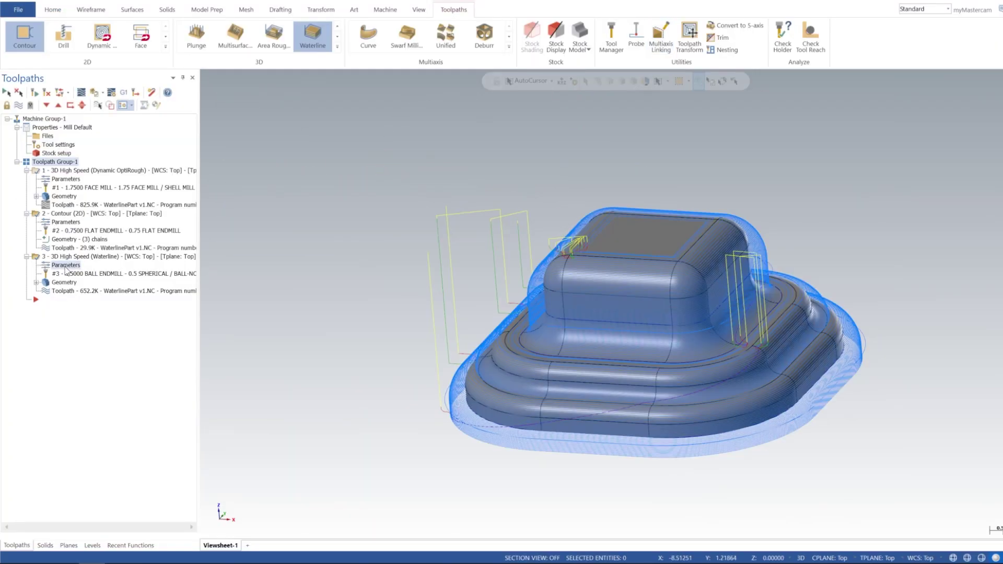
Step: Set the Waterline's Model Geometry wall stock and floor stock to 0, then regenerate the toolpath
{"action": "left_click", "coordinate": [66, 266]}
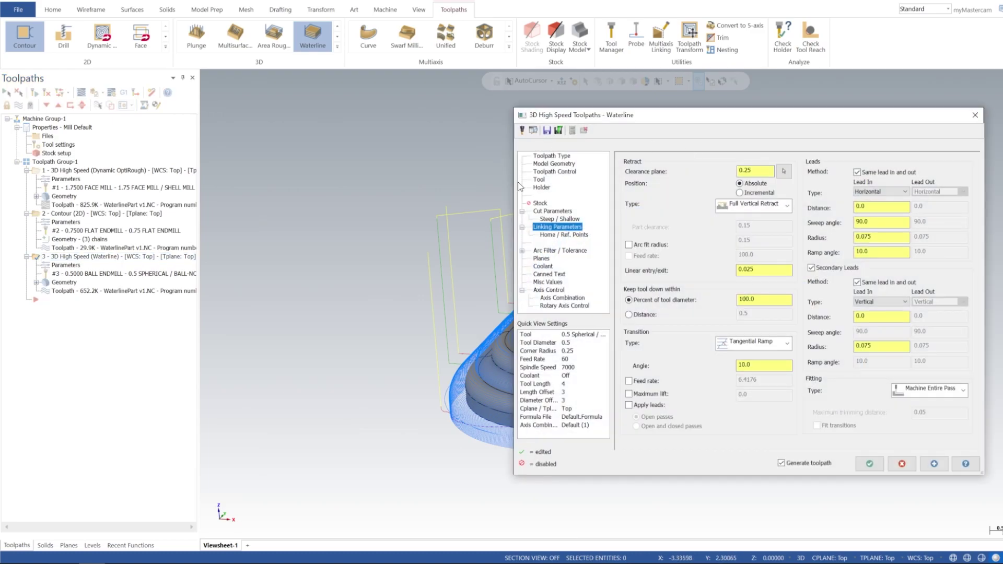
{"action": "left_click", "coordinate": [552, 164]}
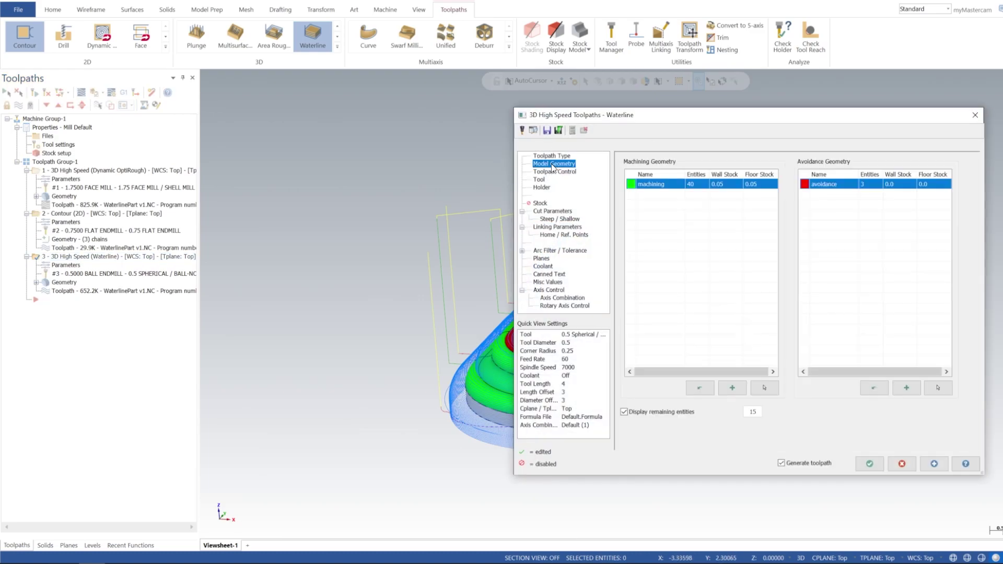
{"action": "left_click", "coordinate": [729, 185]}
{"action": "type", "text": "0"}
{"action": "left_click", "coordinate": [763, 187]}
{"action": "type", "text": "0"}
{"action": "left_click", "coordinate": [745, 209]}
{"action": "left_click", "coordinate": [933, 465]}
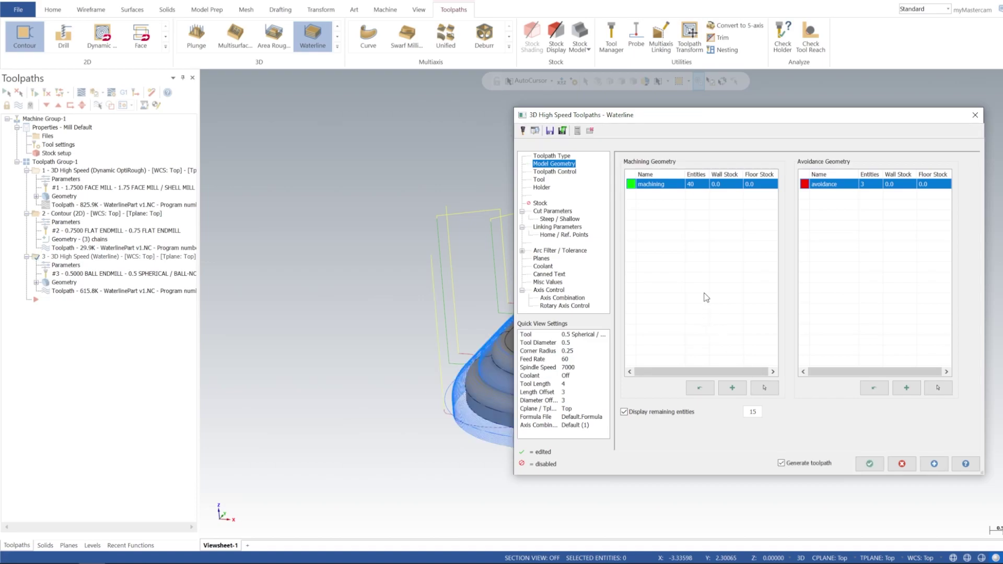
{"action": "left_click", "coordinate": [859, 464]}
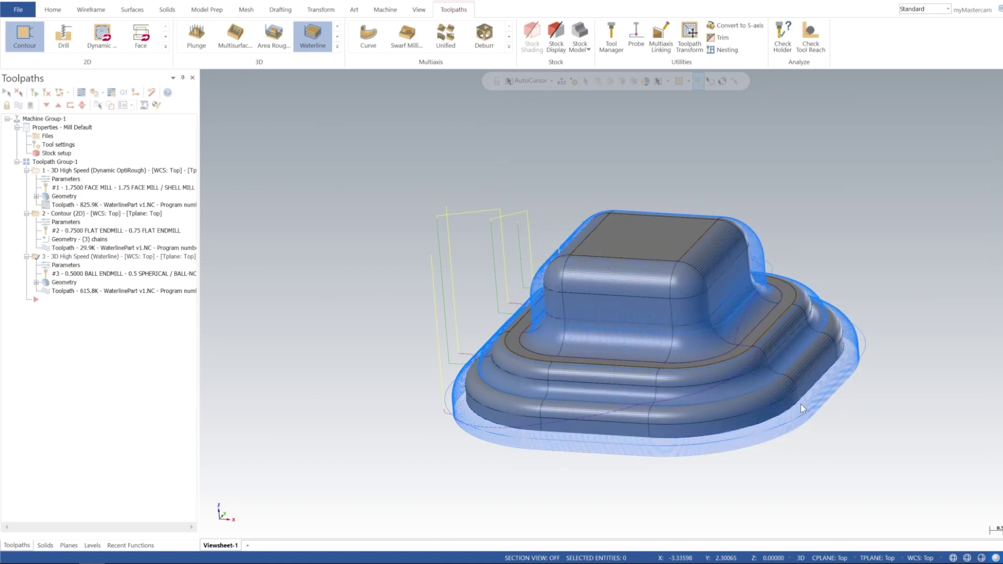
{"action": "middle_click_drag", "start_coordinate": [679, 277], "coordinate": [636, 250]}
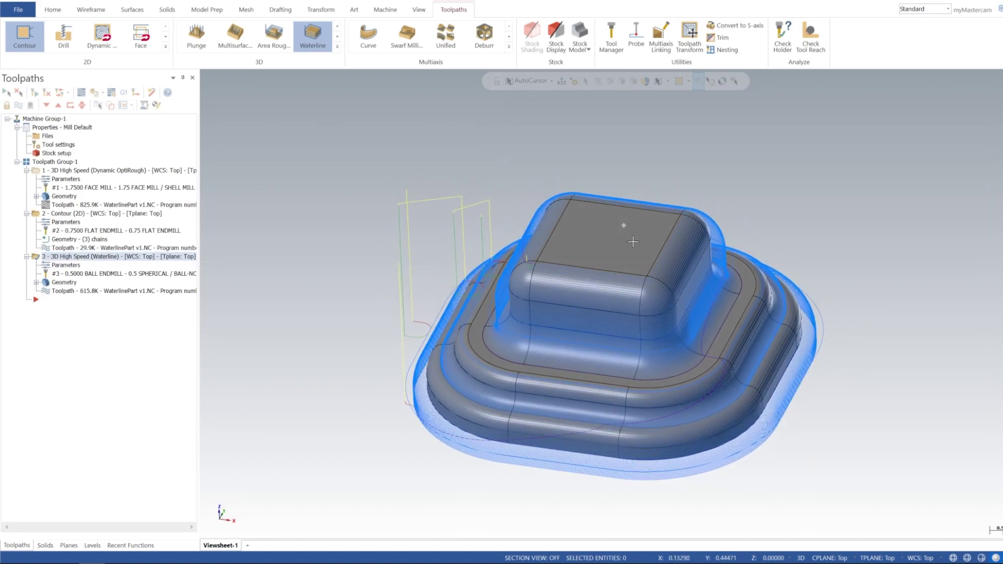
Step: Rerun the verification simulation of the whole toolpath group
{"action": "left_click", "coordinate": [54, 162]}
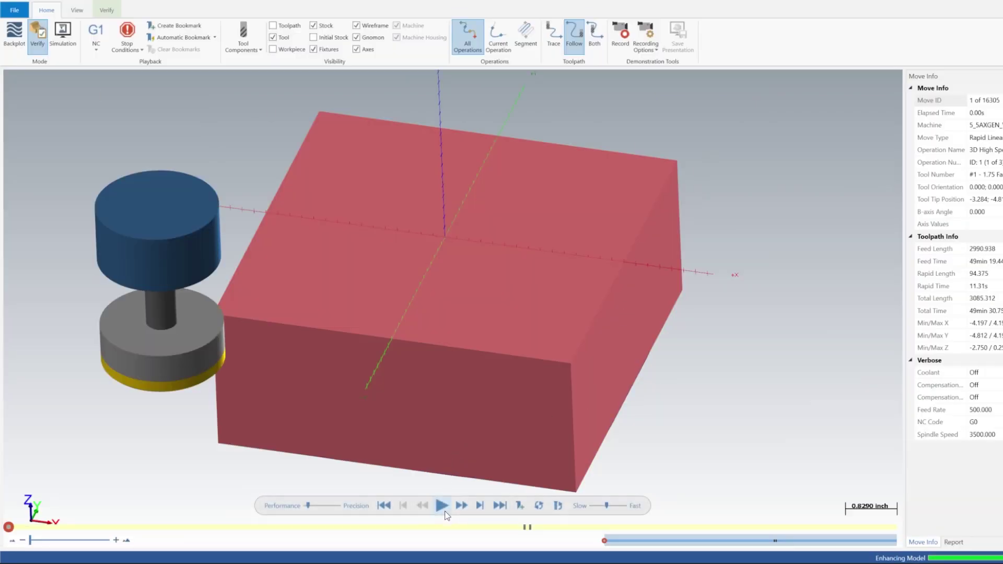
{"action": "left_click", "coordinate": [441, 506]}
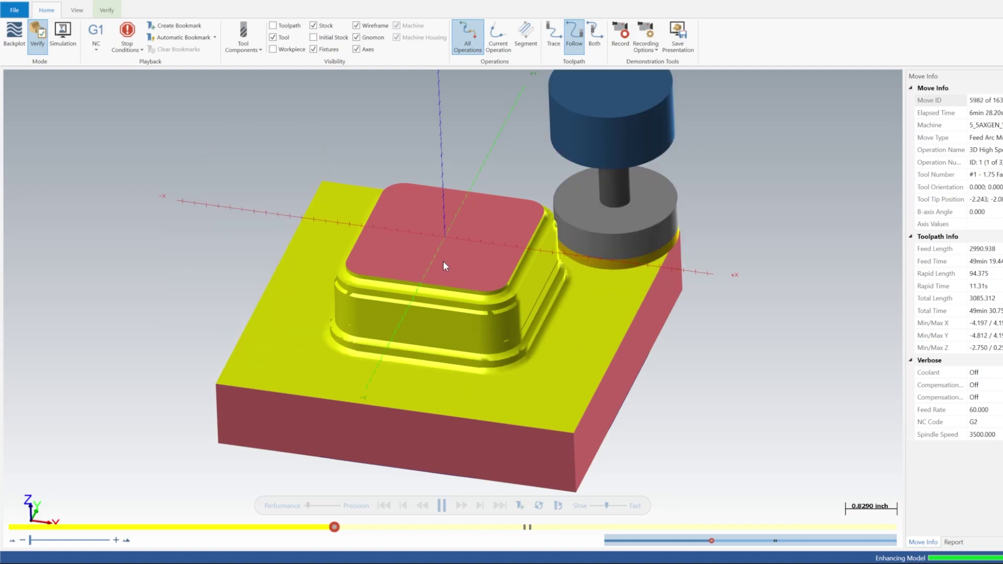
{"action": "middle_click_drag", "start_coordinate": [522, 288], "coordinate": [497, 290]}
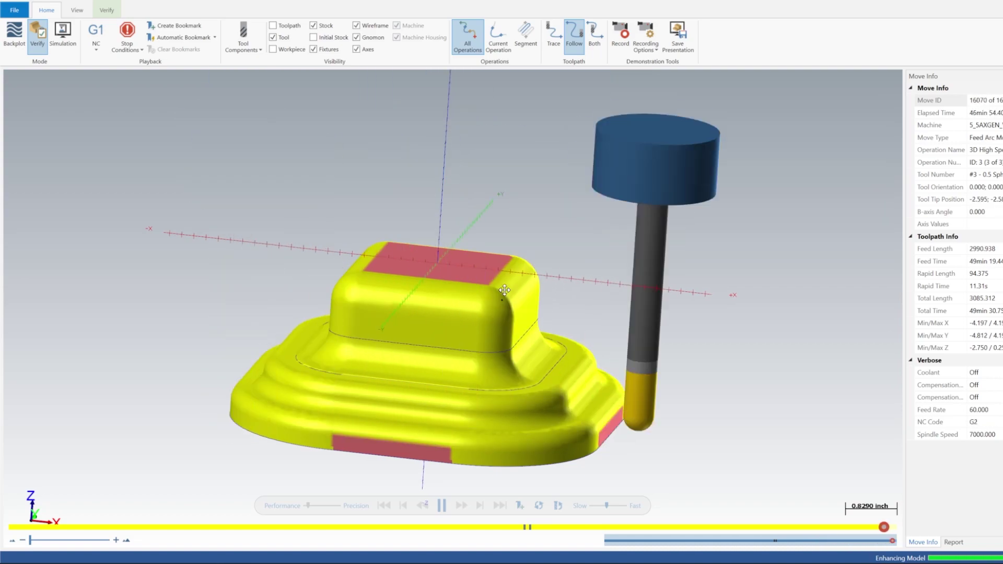
Step: Orbit and zoom around the finished part to inspect its top and sides
{"action": "middle_click_drag", "start_coordinate": [501, 285], "coordinate": [500, 295]}
{"action": "scroll", "coordinate": [535, 321], "scroll_direction": "up", "scroll_amount": 5}
{"action": "scroll", "coordinate": [535, 321], "scroll_direction": "down", "scroll_amount": 6}
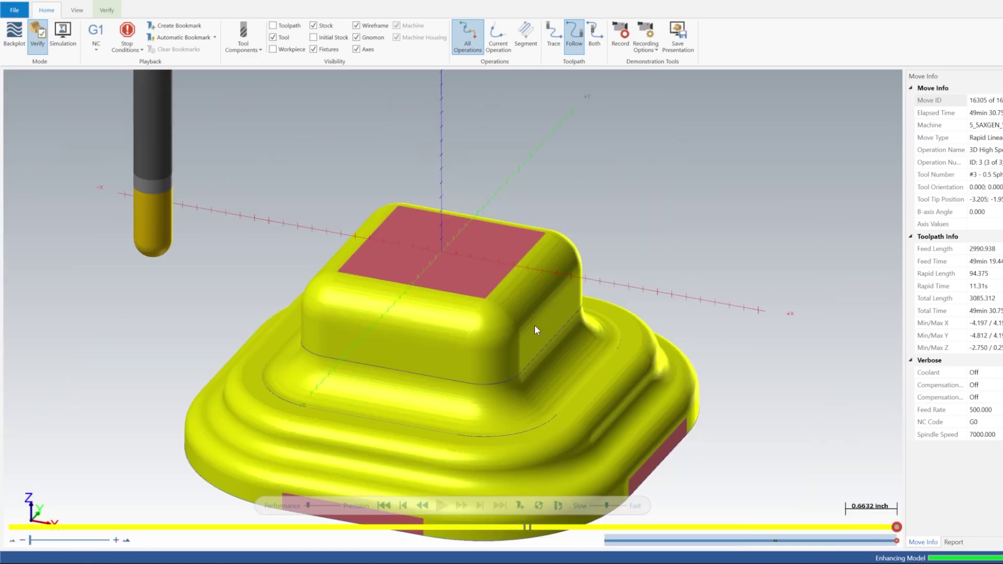
{"action": "middle_click_drag", "start_coordinate": [532, 327], "coordinate": [526, 277]}
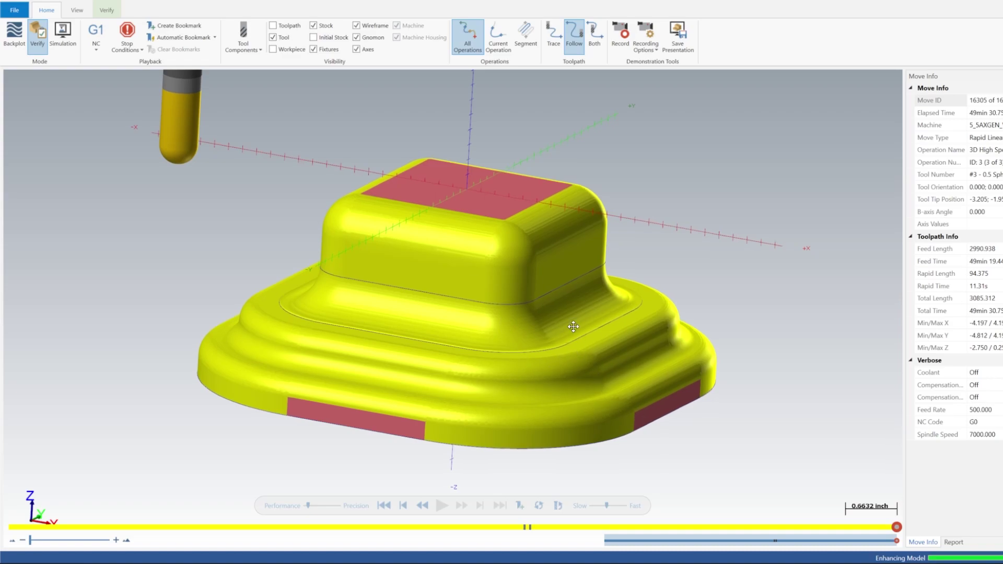
{"action": "middle_click_drag", "start_coordinate": [567, 317], "coordinate": [557, 362]}
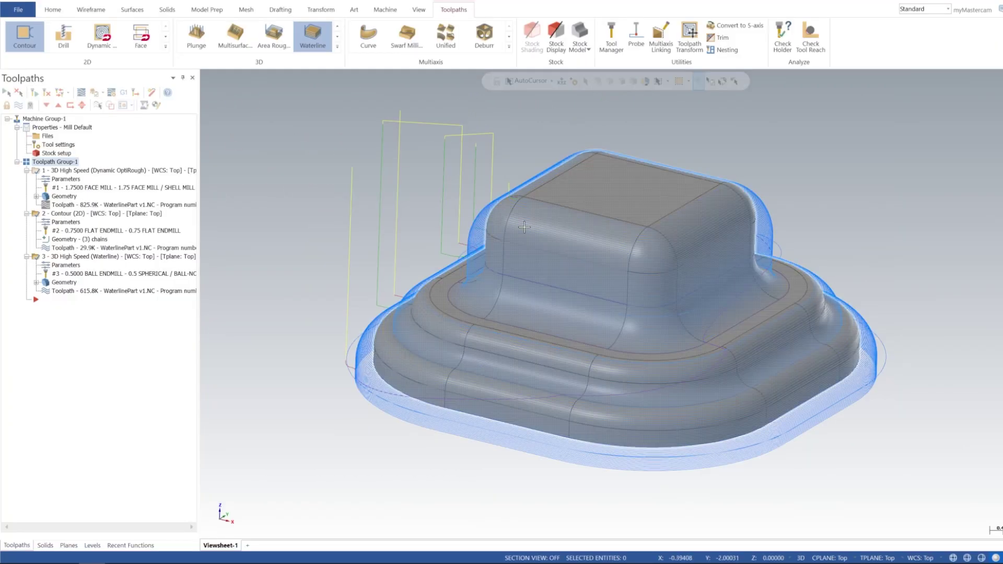
Step: Orbit the part from a low angle up to a top view to review all three toolpaths
{"action": "middle_click_drag", "start_coordinate": [599, 219], "coordinate": [597, 196]}
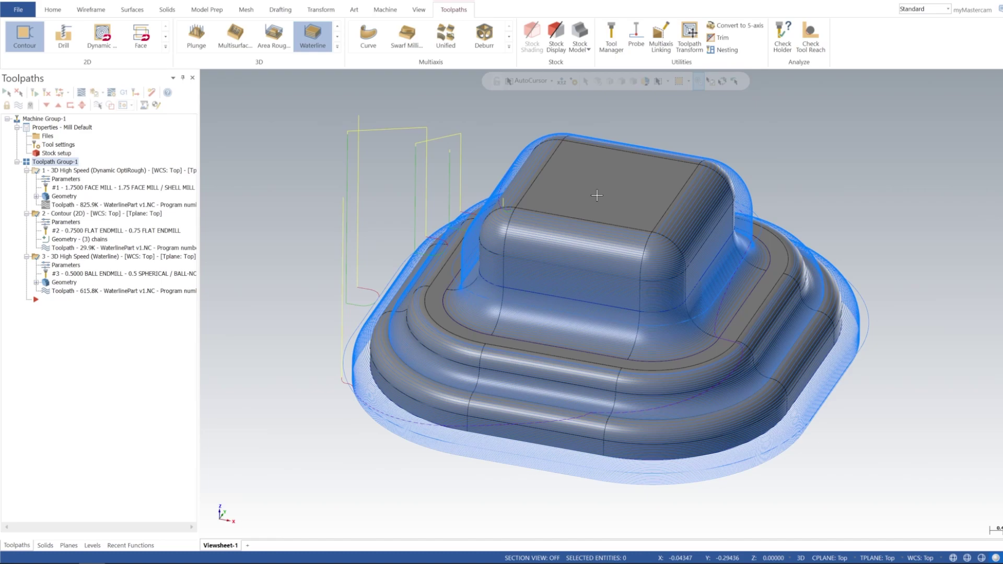
{"action": "middle_click_drag", "start_coordinate": [597, 196], "coordinate": [598, 195]}
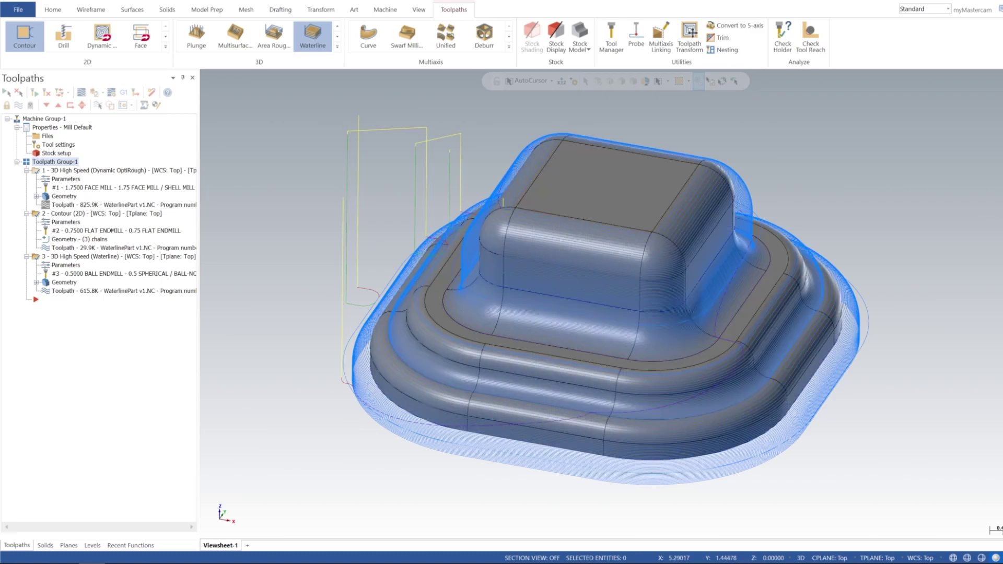